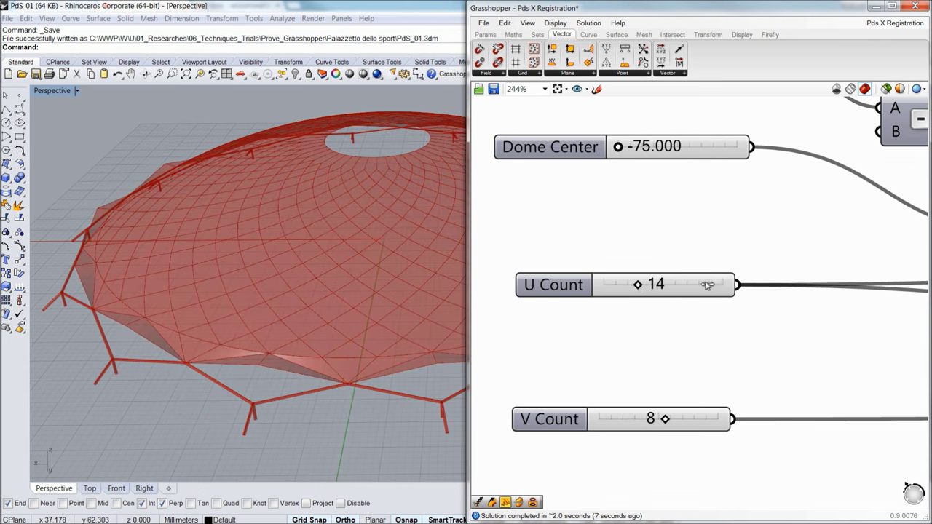
- Set the number sliders to 24 for U Count, 8.936 for Hight 2 and 19.500 for Hight 1
click(727, 284)
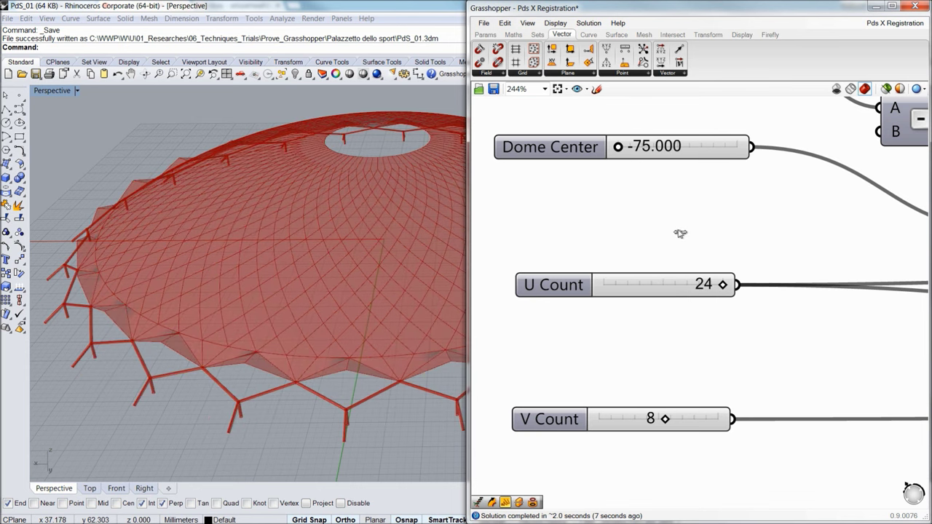
right_drag(682, 202, 695, 312)
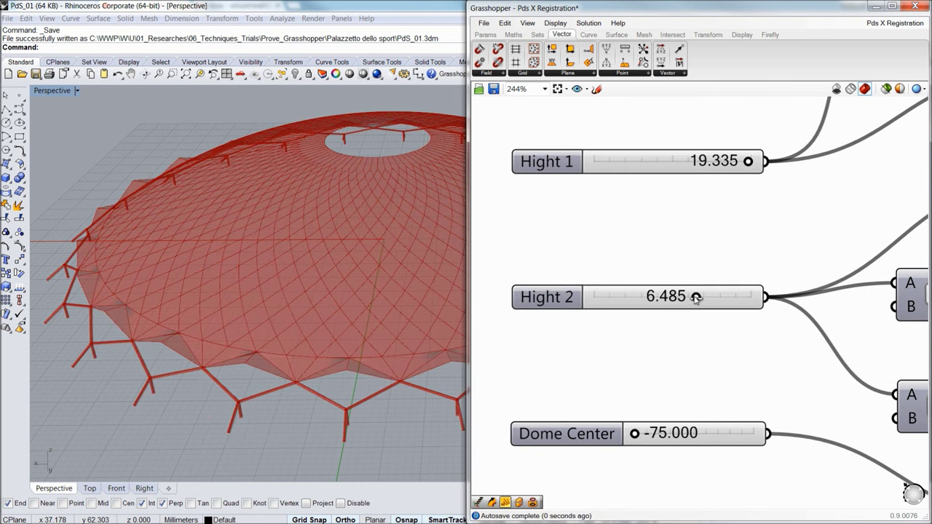
drag(719, 300, 728, 301)
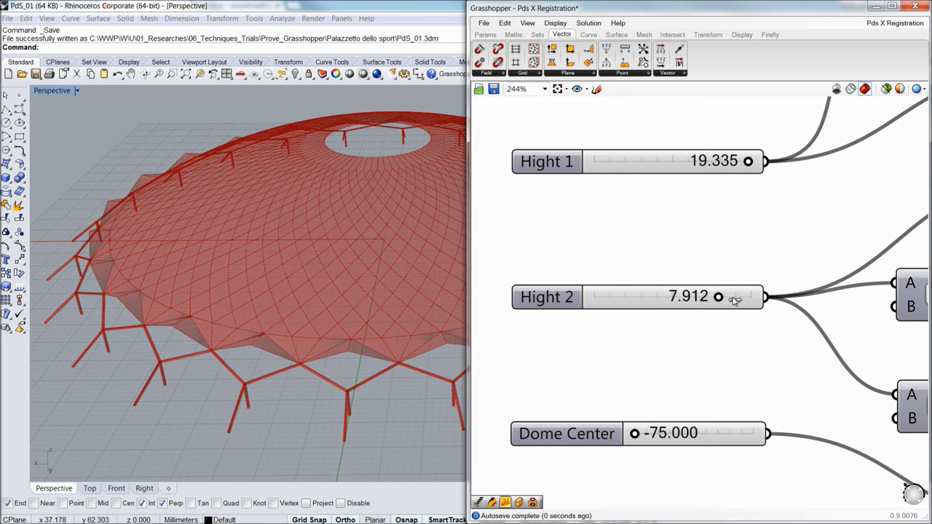
right_drag(701, 220, 703, 312)
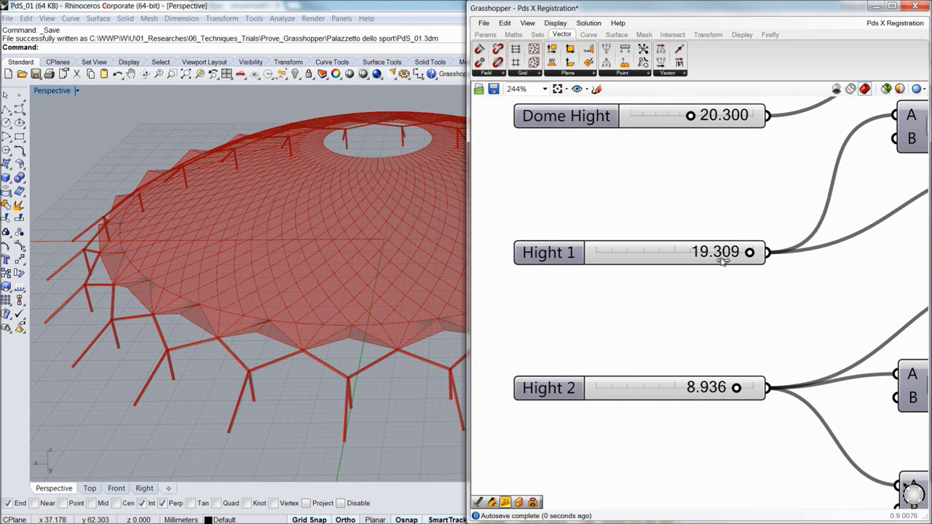
drag(722, 261, 593, 268)
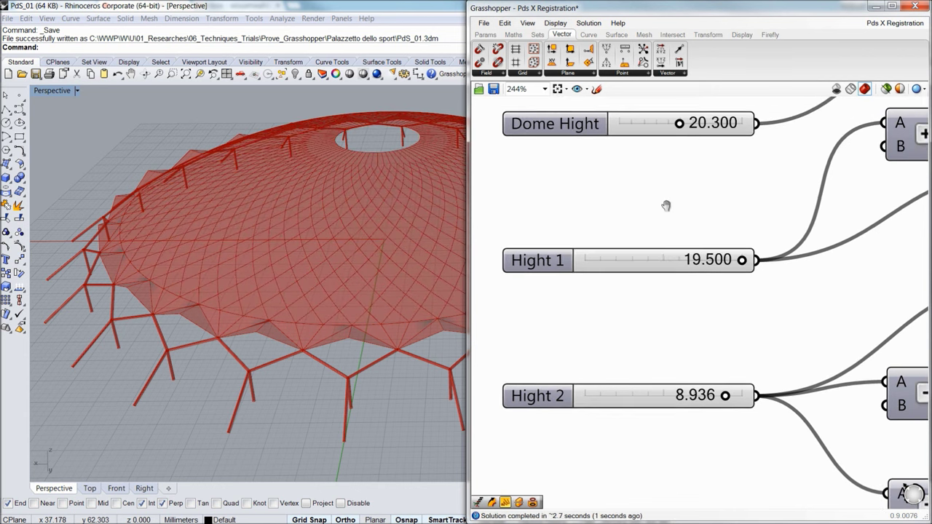
- Examine the whole component network, from the input sliders through to the final pipe component
scroll(677, 240, down, 5)
scroll(784, 305, down, 2)
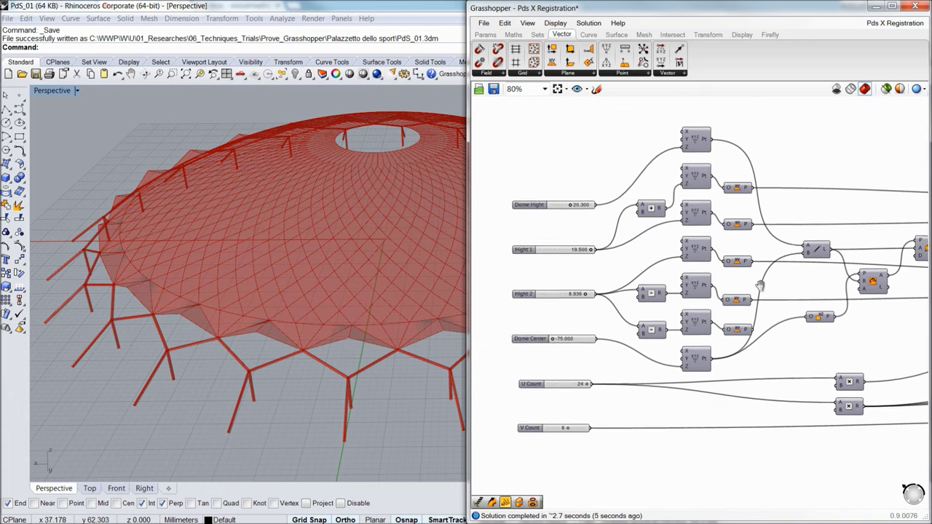
key(Right)
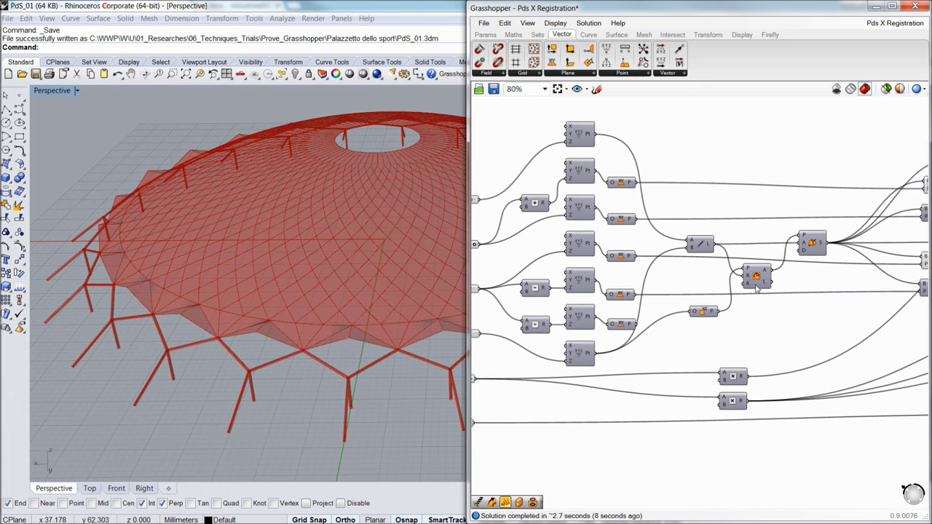
key(Right)
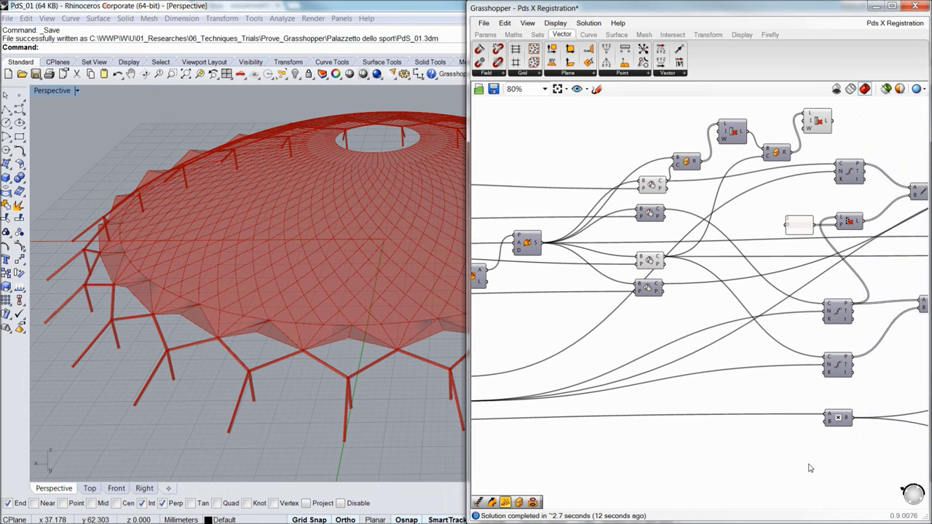
key(Right)
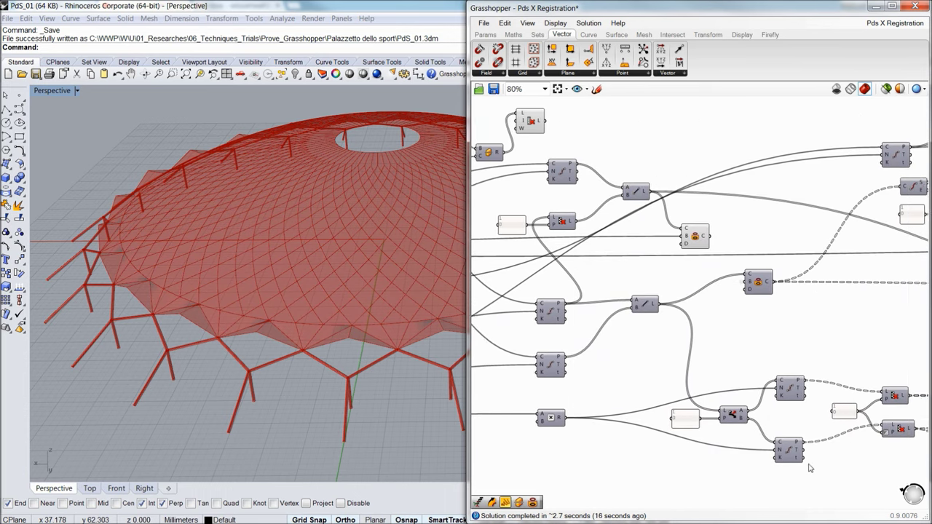
key(Right)
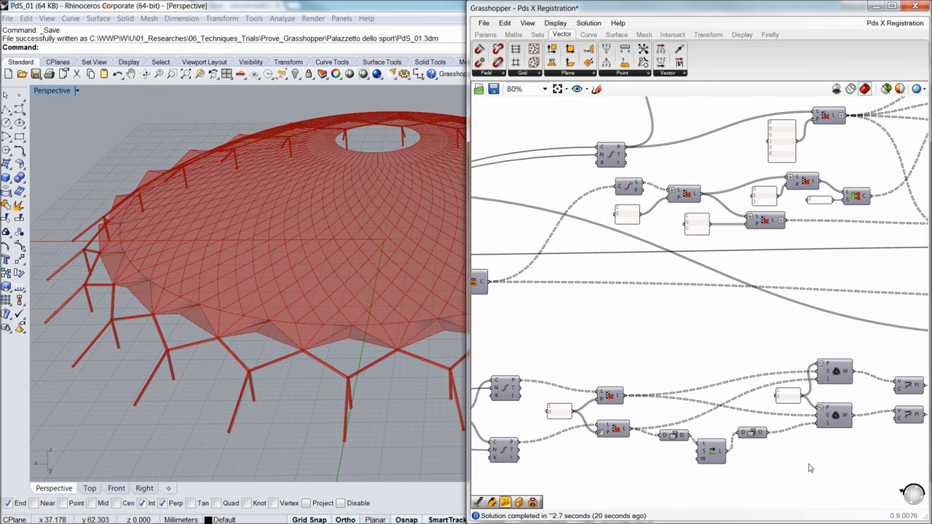
scroll(799, 386, down, 1)
right_drag(805, 367, 791, 373)
key(Right)
scroll(793, 378, right, 10)
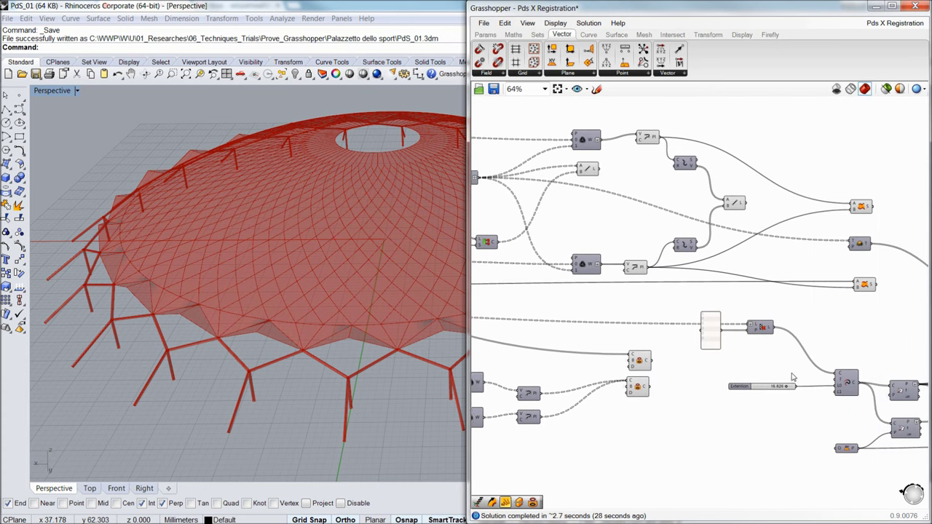
scroll(793, 377, right, 4)
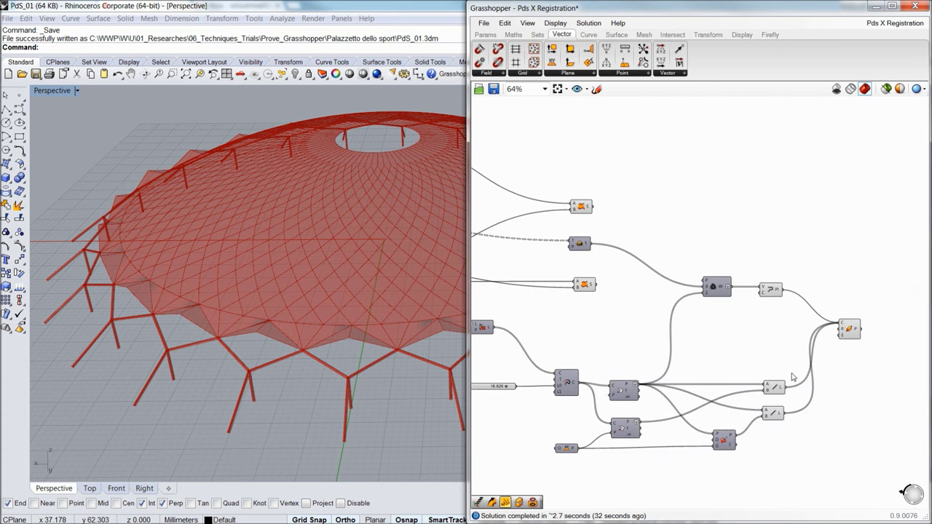
- Vary the units digit of the 2.250 digit scroller up and down
scroll(766, 295, up, 4)
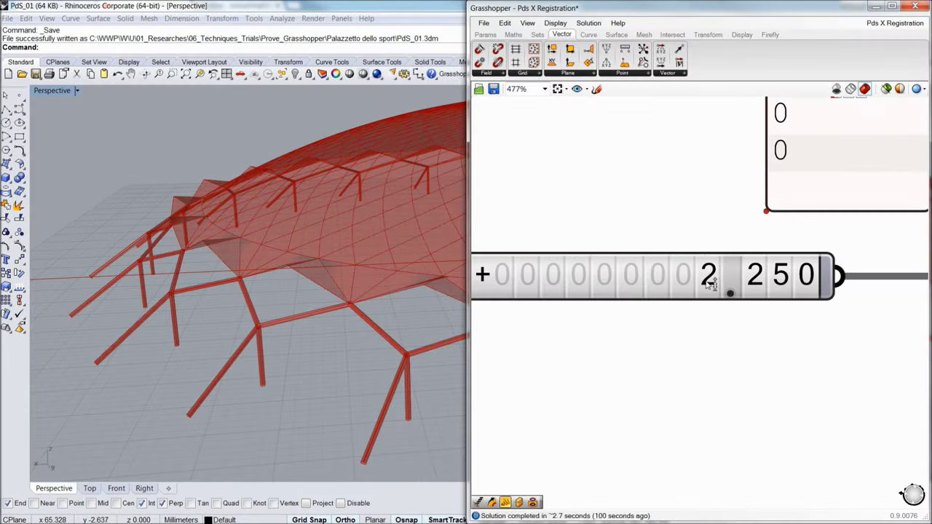
drag(707, 282, 714, 234)
drag(710, 273, 722, 322)
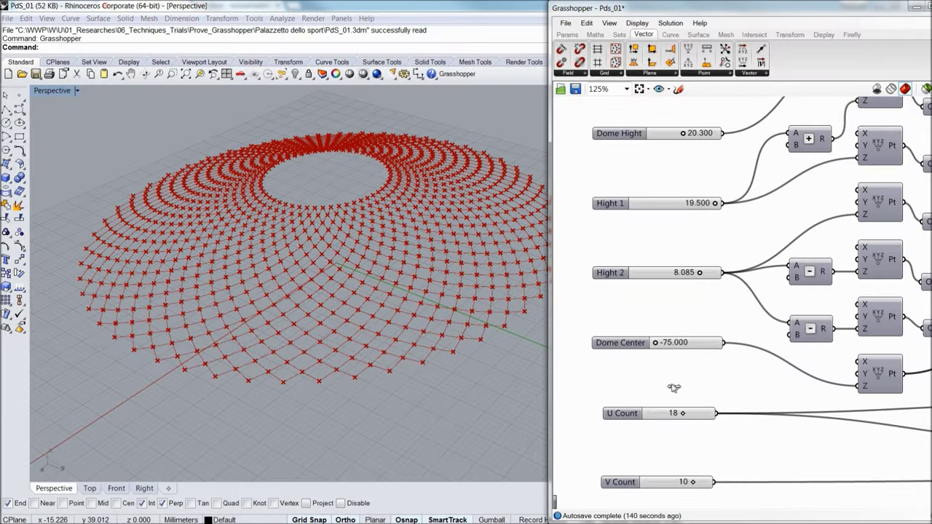
- Try U Count values of 20 and 24 on the dome grid and set the U Count to 17
mouse_move(674, 388)
mouse_down()
mouse_move(672, 374)
mouse_move(665, 402)
mouse_up()
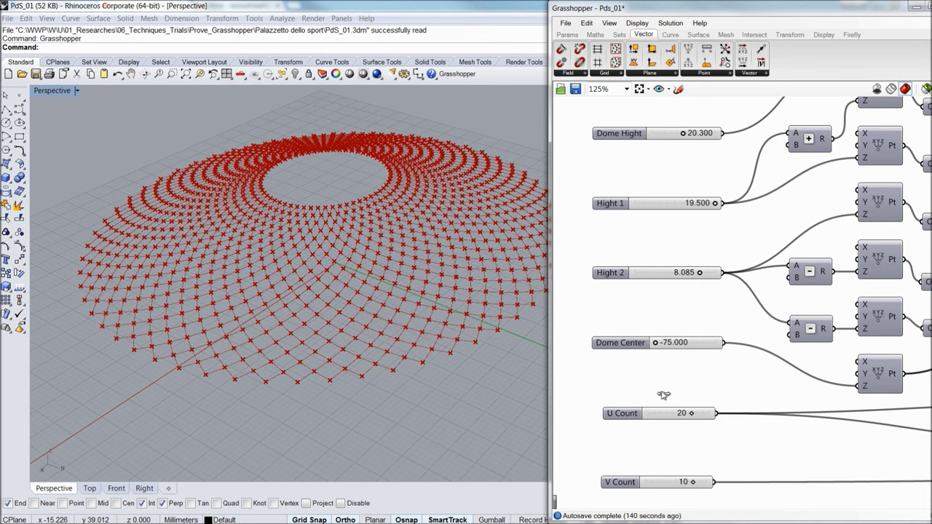
scroll(663, 394, up, 4)
mouse_move(792, 413)
mouse_down()
mouse_move(734, 416)
mouse_move(748, 407)
mouse_move(737, 417)
mouse_move(794, 412)
mouse_up()
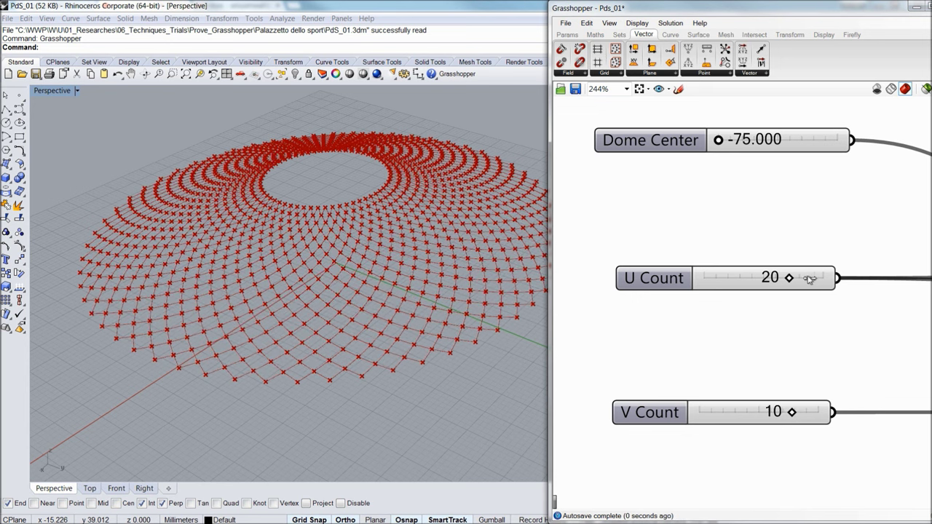
drag(809, 279, 834, 280)
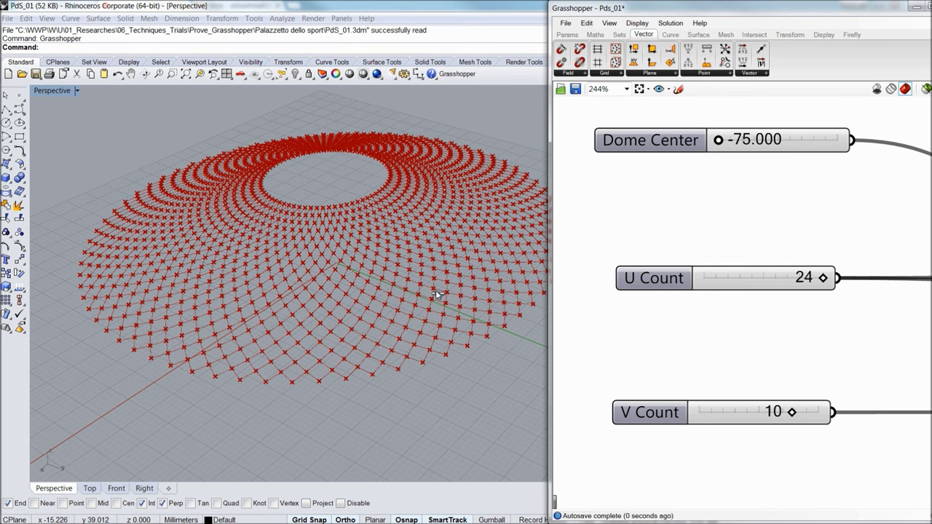
right_drag(439, 291, 422, 298)
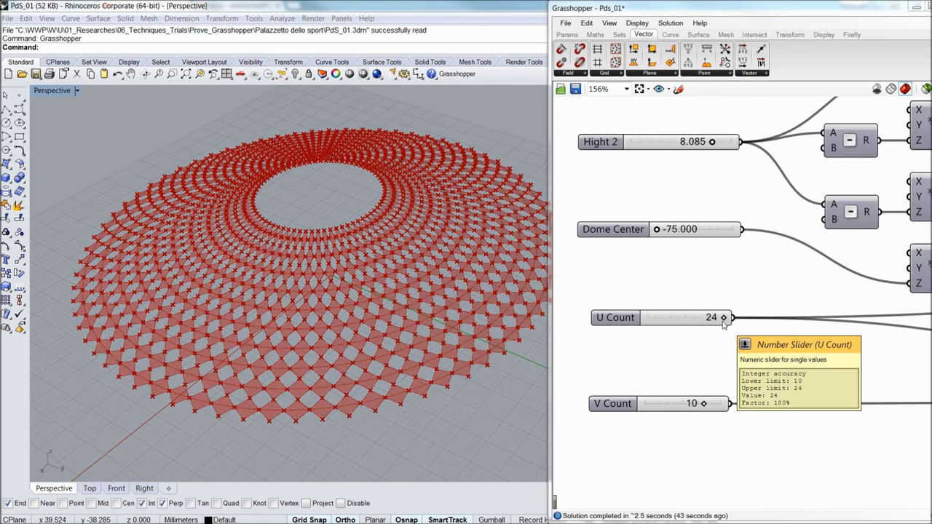
drag(716, 320, 685, 321)
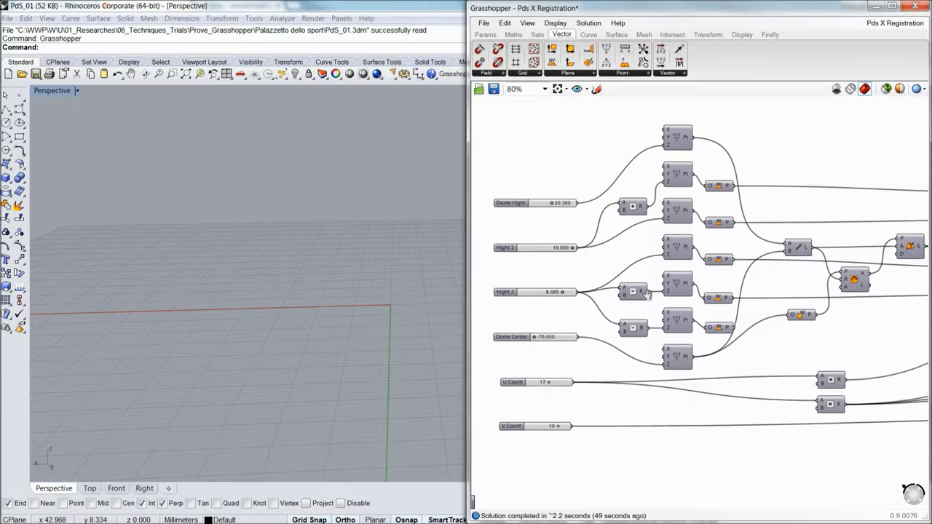
- Turn on the preview of the seven point components and their connected XY Plane components, and hide it again
drag(695, 119, 678, 403)
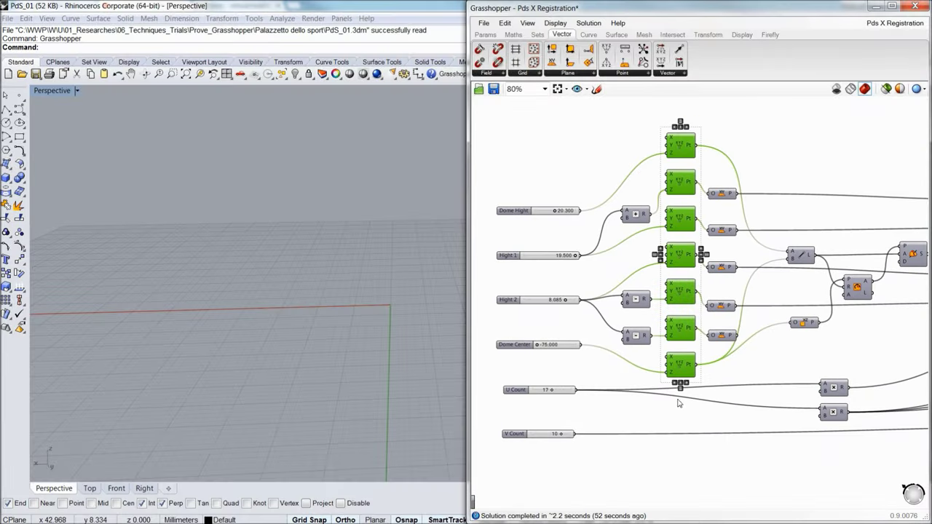
drag(730, 129, 670, 405)
middle_click(687, 363)
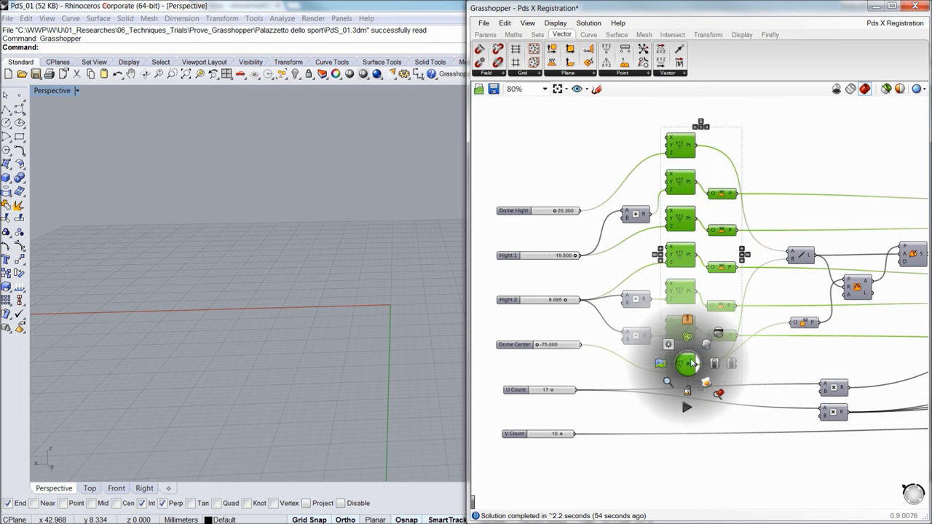
click(708, 341)
right_drag(371, 225, 391, 227)
right_drag(704, 246, 575, 249)
middle_click(594, 203)
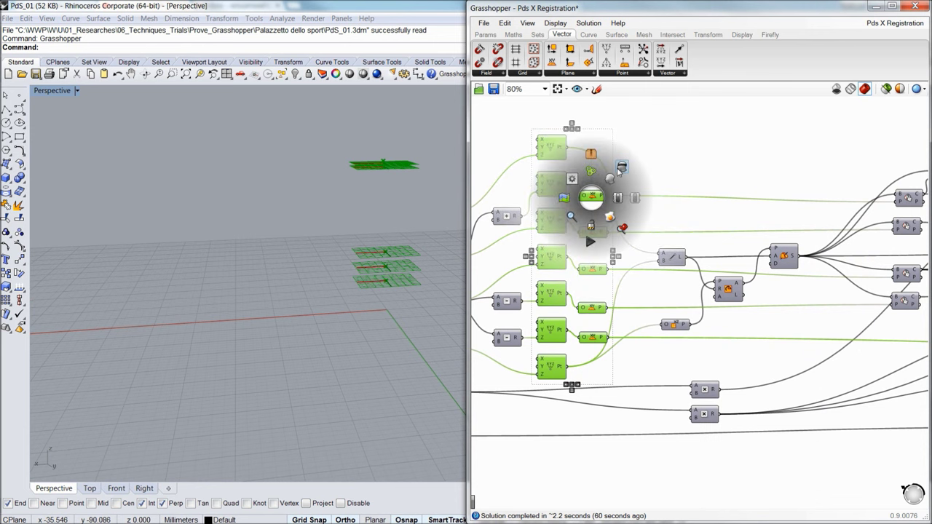
click(620, 169)
- Turn on the preview of the Line component that joins the dome height and dome center points
right_drag(680, 275, 657, 267)
click(648, 251)
middle_click(648, 251)
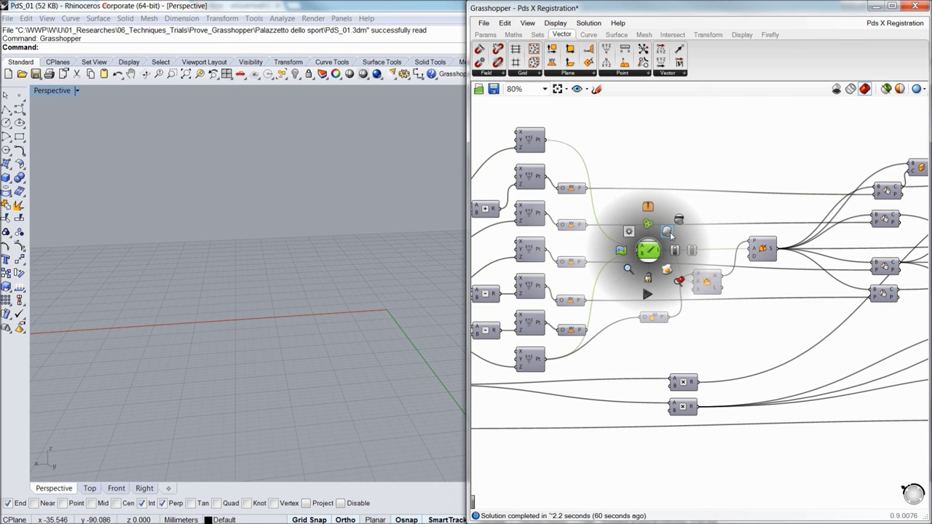
click(668, 232)
right_drag(435, 287, 463, 329)
- Turn on the preview of the Arc component and view the whole arc in the perspective viewport
right_drag(683, 314, 656, 286)
click(680, 253)
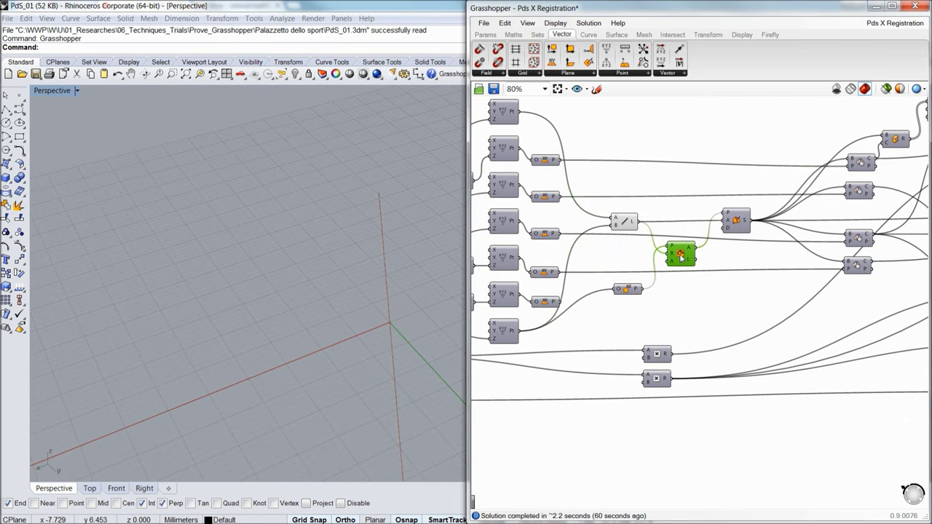
middle_click(680, 254)
click(697, 238)
right_drag(390, 273, 329, 265)
scroll(325, 254, down, 5)
right_drag(172, 355, 216, 316)
scroll(217, 316, down, 7)
mouse_move(253, 366)
right_down()
mouse_move(242, 425)
mouse_move(244, 364)
right_up()
- Turn on the preview of the Revolution surface component that forms the dome
click(733, 221)
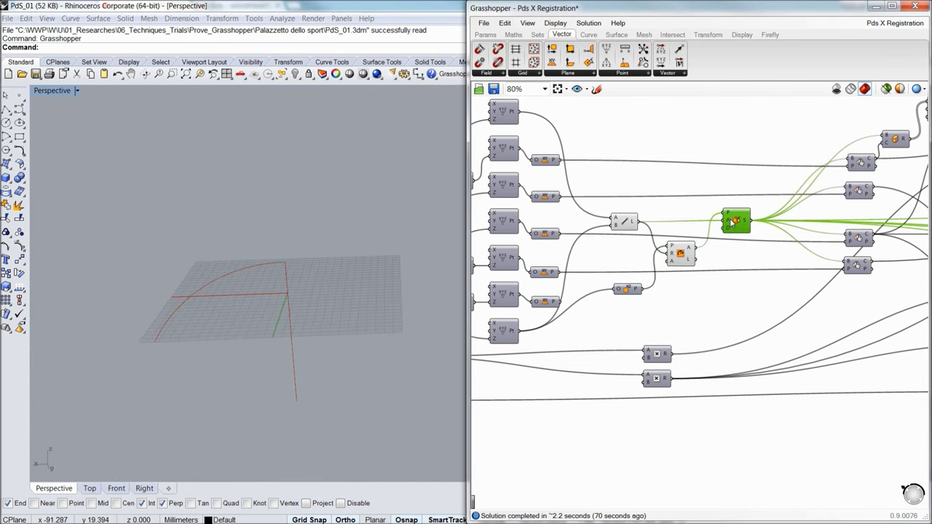
middle_click(731, 218)
click(751, 203)
mouse_move(256, 314)
right_down()
mouse_move(242, 249)
mouse_move(259, 314)
right_up()
- Turn off the preview of the Line and Arc components
right_drag(779, 274, 738, 290)
drag(564, 214, 513, 305)
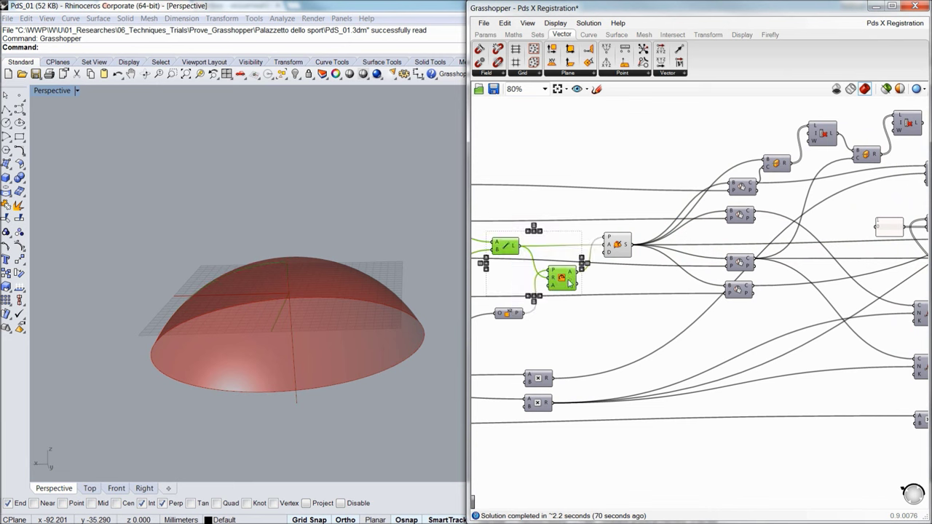
middle_click(569, 277)
click(601, 246)
right_drag(685, 311, 632, 320)
click(632, 319)
- Turn on the preview of the four Brep | Plane intersection components that cut the dome surface
mouse_move(698, 317)
right_down()
mouse_move(739, 324)
mouse_move(708, 325)
right_up()
scroll(740, 322, down, 3)
scroll(753, 294, up, 6)
click(645, 204)
drag(646, 121, 595, 470)
middle_click(631, 356)
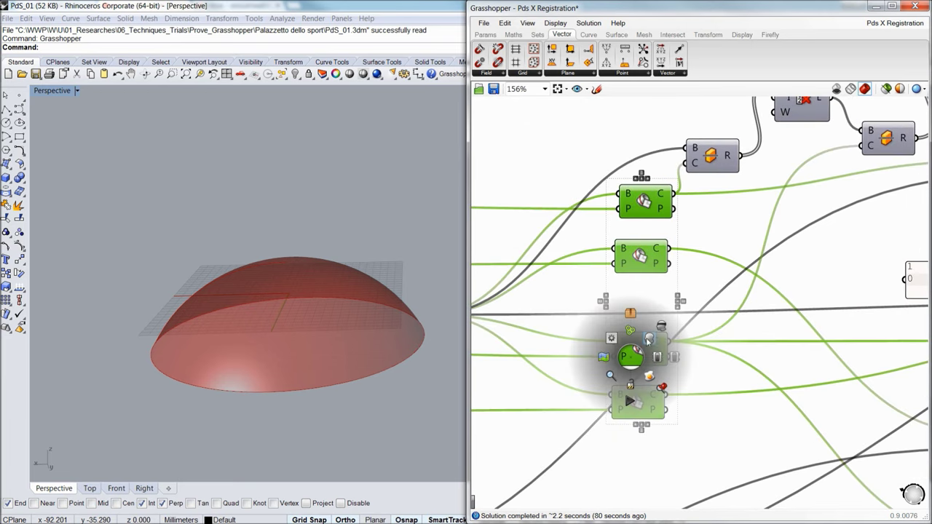
click(651, 338)
right_drag(329, 281, 313, 307)
- Turn on the preview of the five XY Plane components, inspect the planes against the dome, and hide them again
right_drag(592, 307, 802, 308)
scroll(769, 304, down, 4)
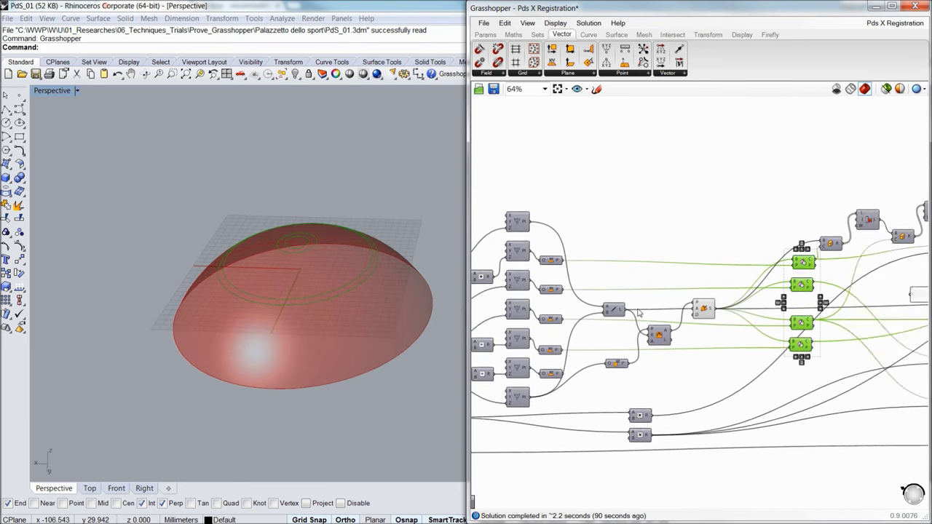
right_drag(633, 302, 717, 291)
drag(644, 211, 610, 383)
middle_click(633, 337)
scroll(319, 302, up, 6)
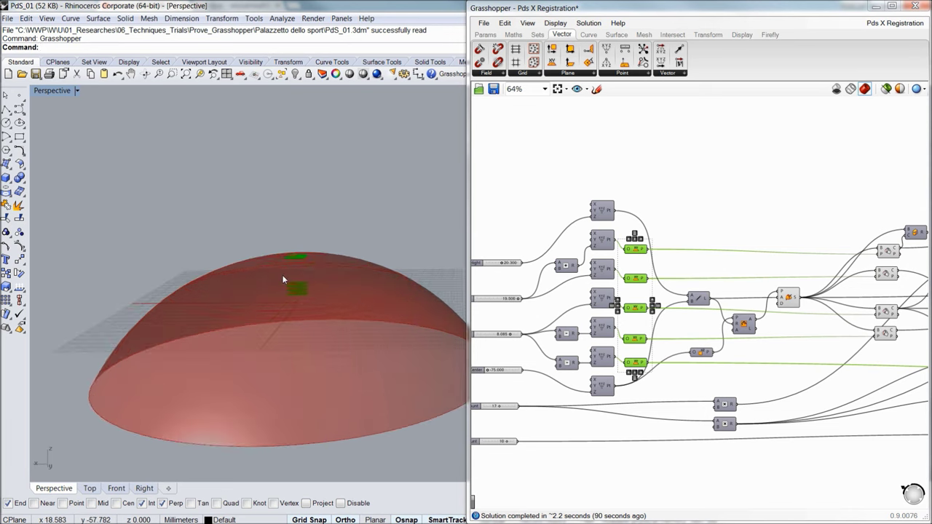
scroll(297, 297, down, 2)
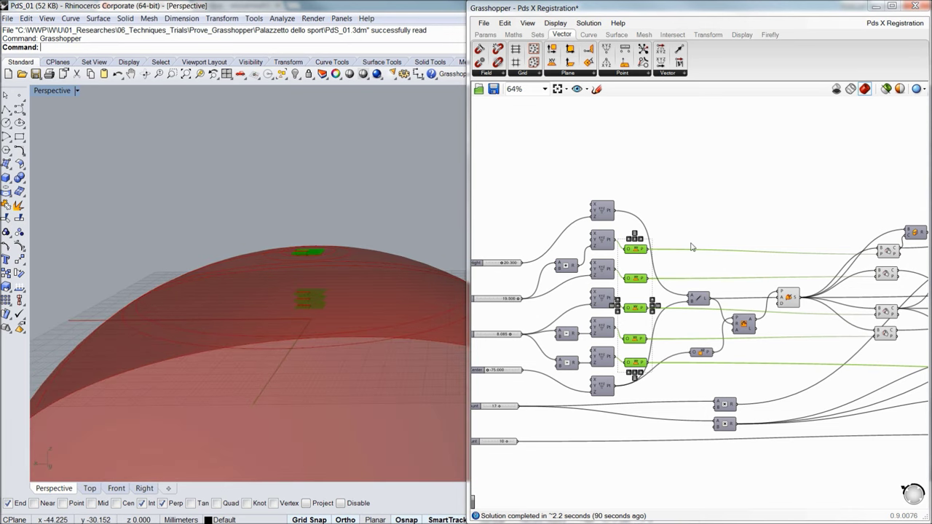
middle_click(635, 255)
click(665, 226)
- Select the four Brep | Plane components and examine their intersection curves on the dome
right_drag(719, 291, 514, 309)
scroll(514, 309, down, 2)
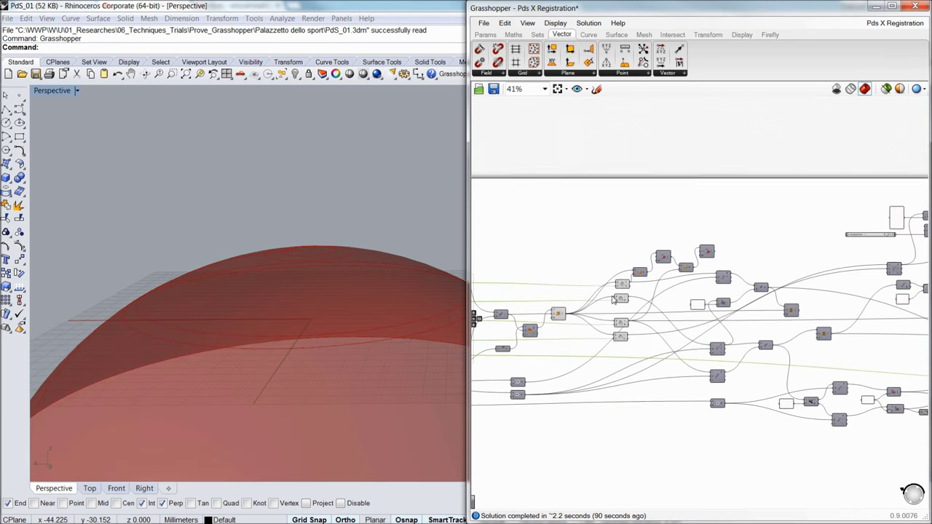
right_drag(697, 322, 639, 315)
scroll(564, 288, up, 4)
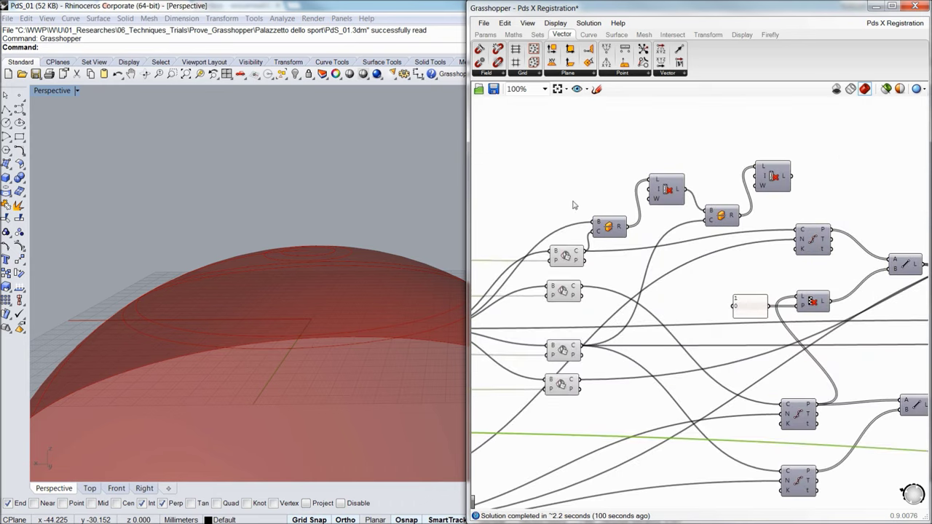
mouse_move(312, 279)
right_down()
mouse_move(307, 303)
mouse_move(304, 294)
right_up()
right_drag(564, 292, 604, 288)
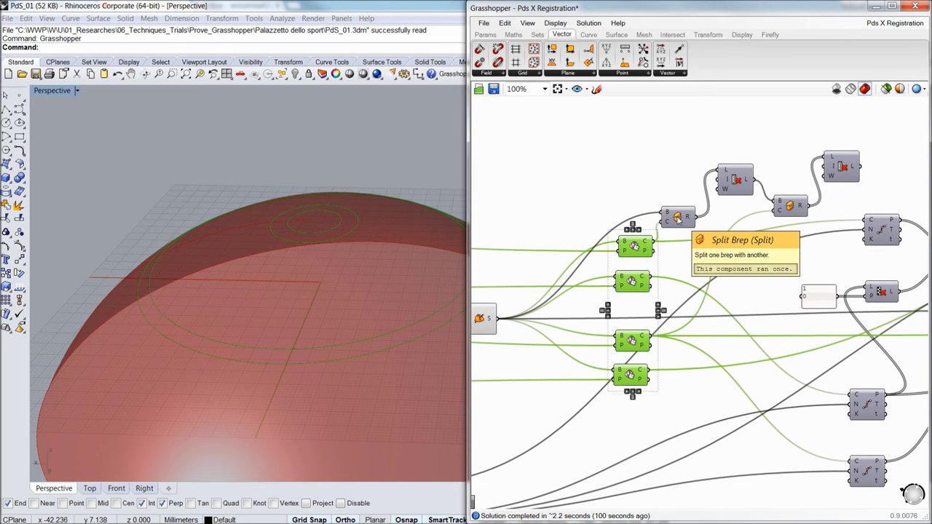
- Follow the Split Brep output to the first Cull Index component and turn on that Cull Index's preview
click(678, 220)
right_drag(737, 220, 647, 235)
click(644, 201)
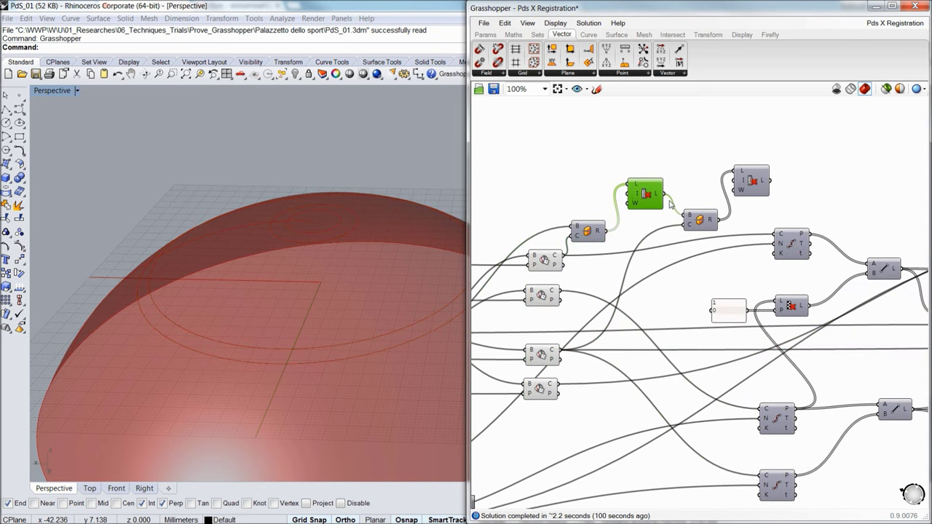
middle_click(642, 198)
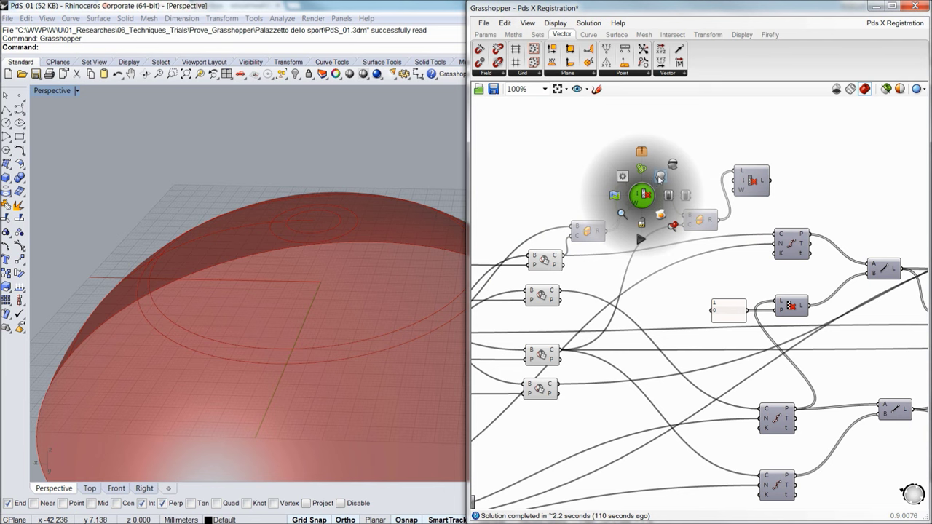
click(657, 176)
- Turn off the preview of the four Brep | Plane intersection components and clear the selection
drag(560, 184, 520, 401)
middle_click(529, 383)
click(558, 352)
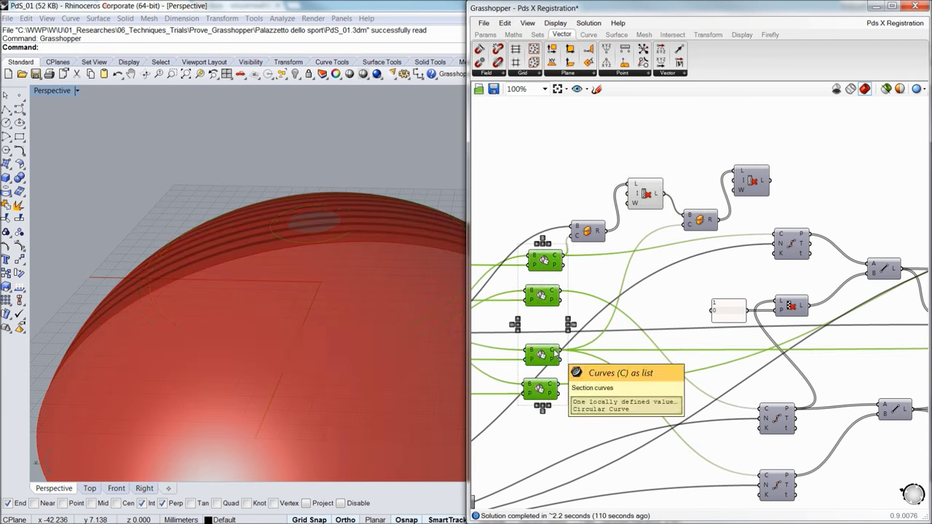
click(607, 267)
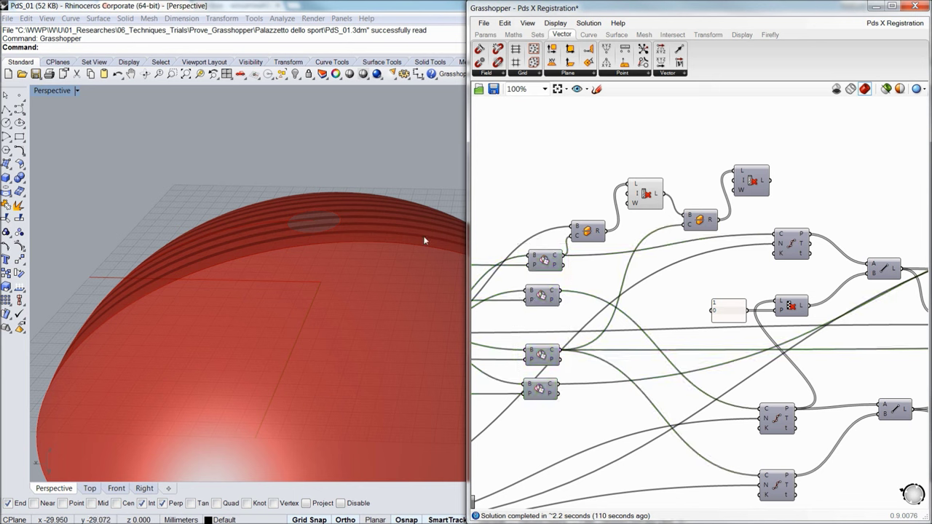
- Turn on the preview of the second Cull Index component and turn off the preview of the first one
click(757, 182)
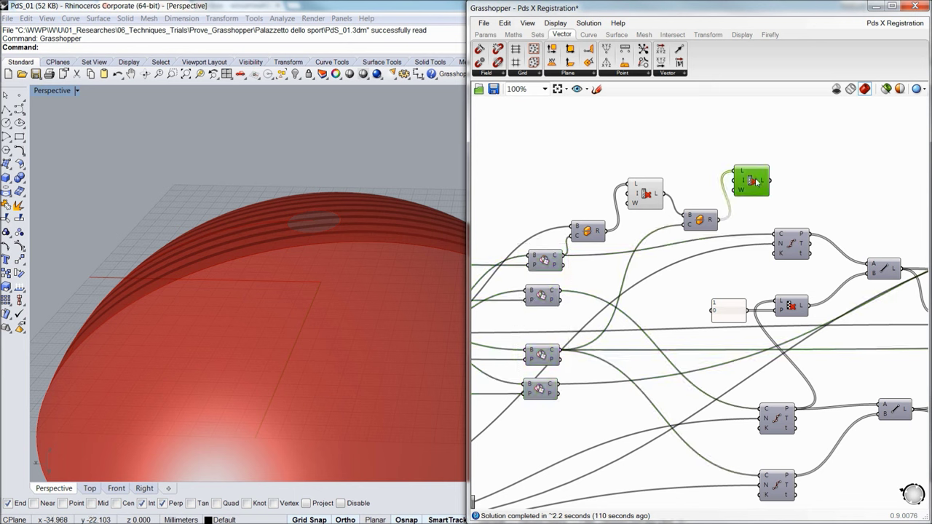
middle_click(750, 181)
click(769, 160)
click(687, 149)
click(646, 196)
middle_click(646, 197)
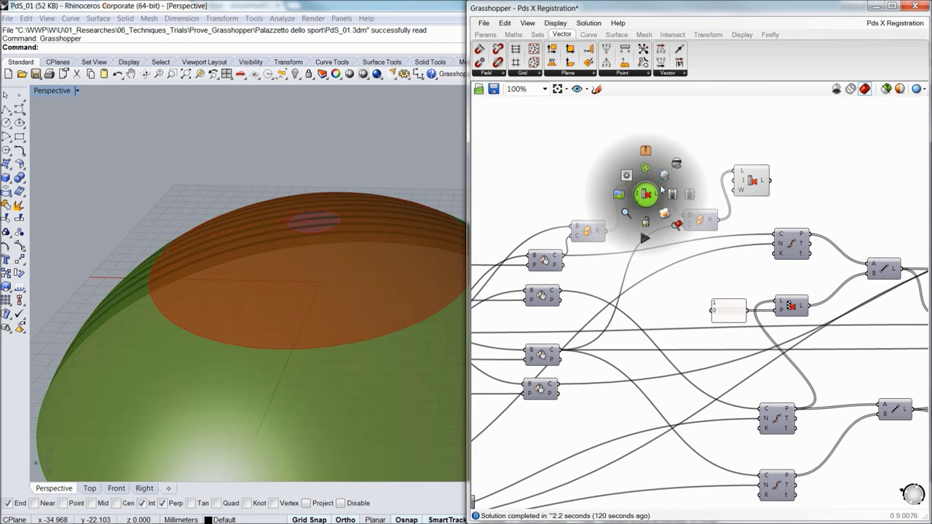
click(677, 164)
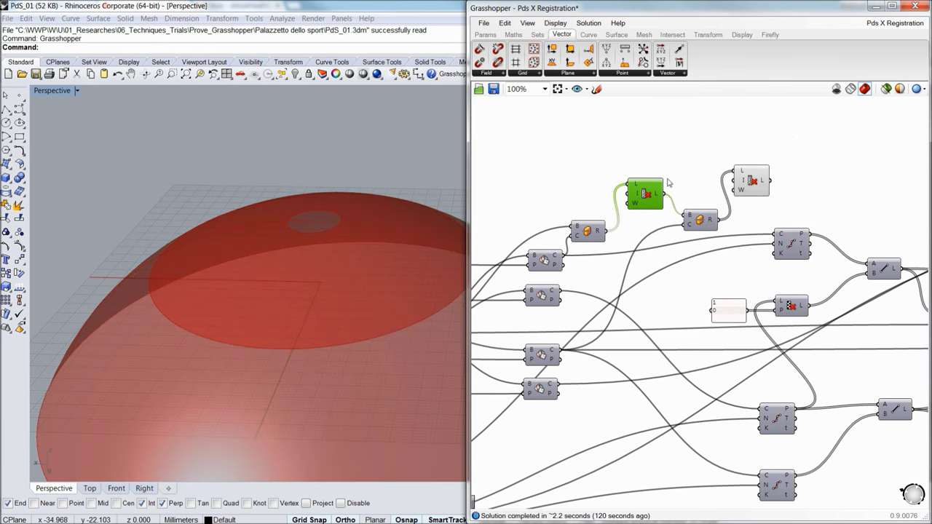
- Turn off the preview of the Revolution component so only the trimmed dome surface is displayed
right_drag(595, 311, 694, 269)
scroll(694, 269, down, 3)
right_drag(624, 295, 731, 257)
scroll(730, 257, down, 2)
scroll(702, 264, up, 4)
click(716, 228)
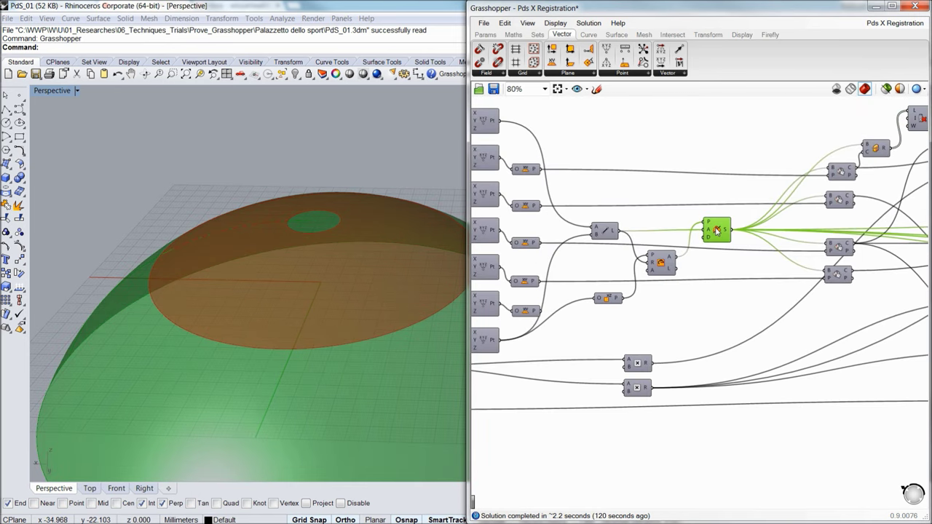
middle_click(716, 228)
click(746, 196)
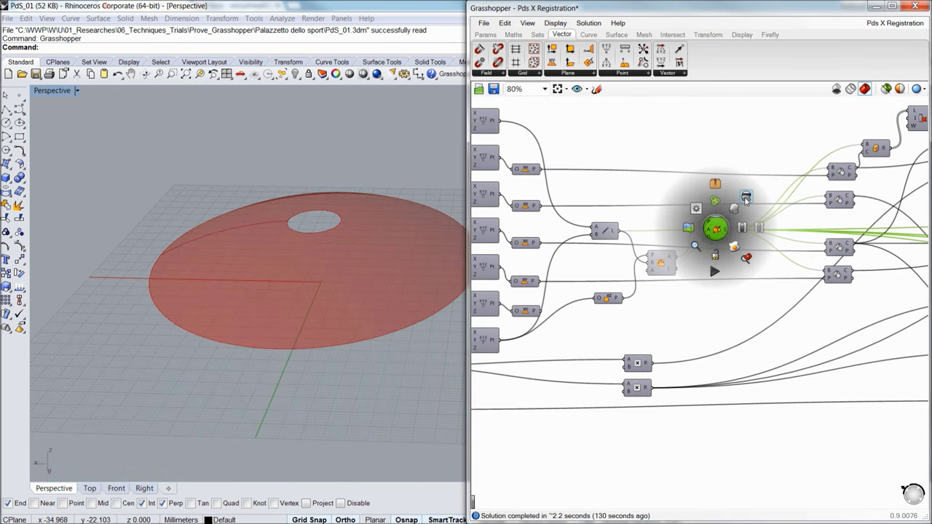
- Examine the trimmed dome surface and trace the wires between the Brep | Plane, Divide Curve, Line and Project components
right_drag(762, 241, 598, 309)
right_drag(734, 276, 665, 276)
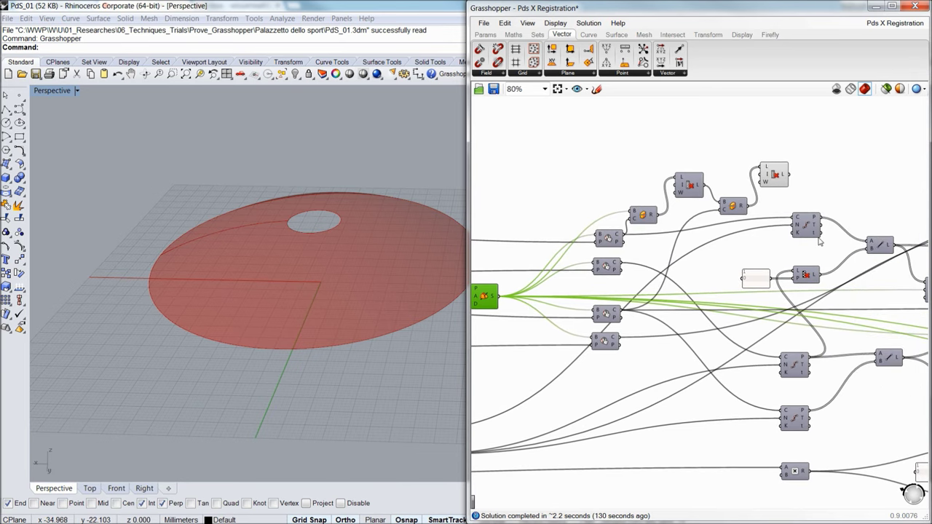
right_drag(820, 241, 636, 205)
click(736, 194)
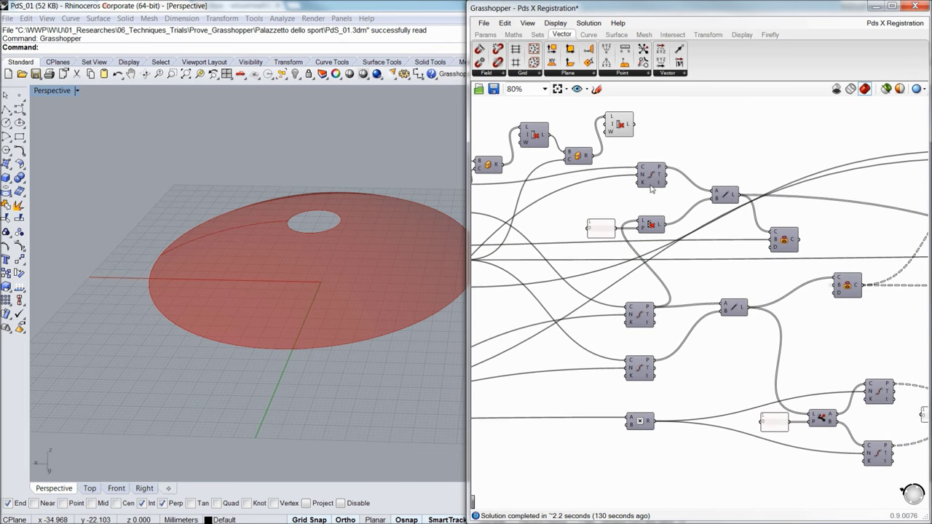
click(623, 126)
mouse_move(387, 318)
right_down()
mouse_move(391, 267)
mouse_move(389, 312)
right_up()
right_drag(619, 255, 743, 297)
scroll(743, 296, down, 2)
scroll(812, 290, up, 3)
right_drag(811, 289, 665, 317)
click(571, 236)
right_drag(591, 287, 760, 261)
scroll(760, 262, down, 2)
right_drag(678, 311, 731, 268)
right_drag(624, 292, 716, 270)
right_drag(821, 277, 686, 297)
right_drag(726, 291, 750, 277)
click(778, 286)
- Turn on the preview of the two lower Brep | Plane components and inspect their curves around the dome
right_drag(780, 314, 854, 351)
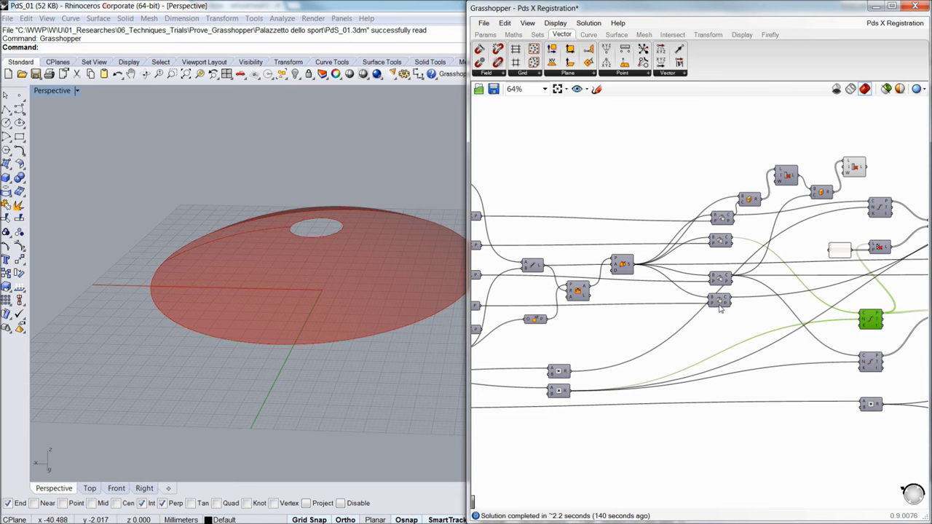
right_drag(813, 315, 743, 295)
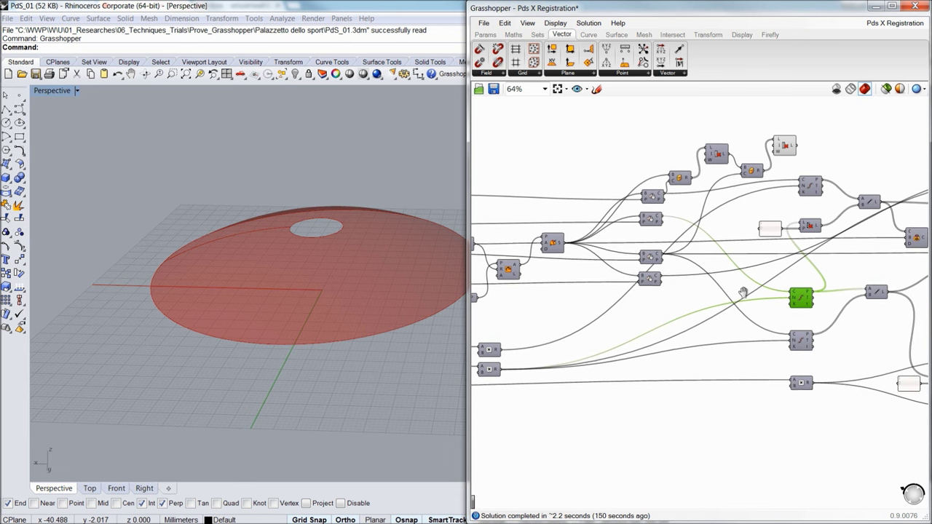
scroll(648, 273, up, 2)
drag(672, 323, 635, 230)
middle_click(655, 255)
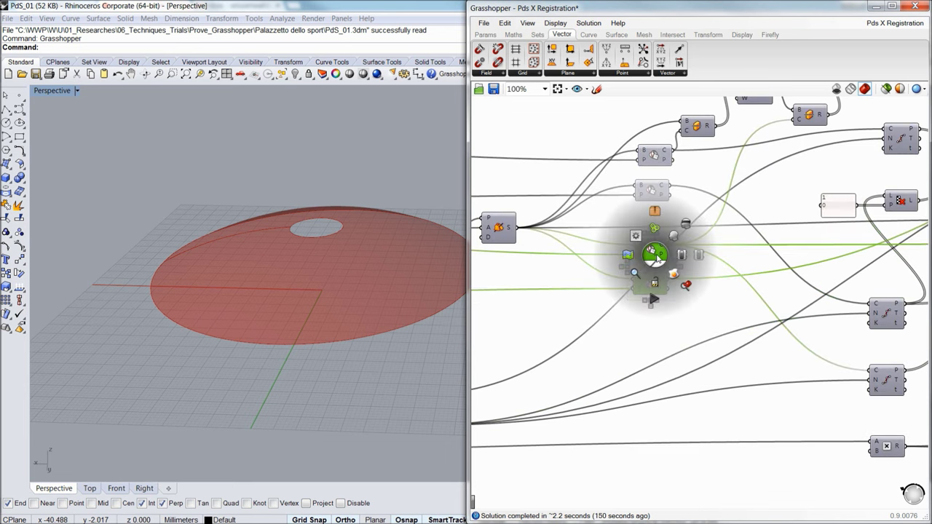
click(674, 237)
mouse_move(348, 300)
right_down()
mouse_move(346, 246)
mouse_move(348, 309)
right_up()
- Turn on the preview of the Divide Curve component fed by the second Brep | Plane and inspect its points around the opening
right_drag(717, 342, 629, 326)
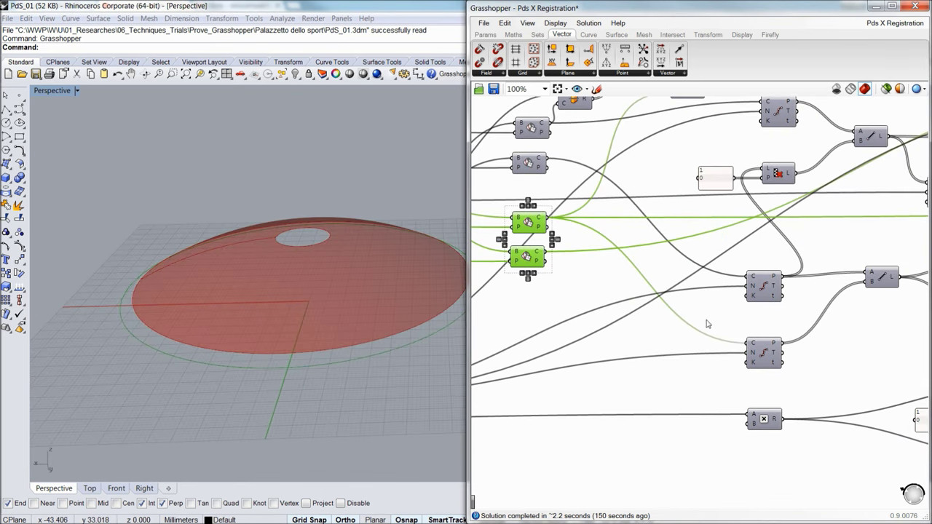
scroll(729, 311, down, 1)
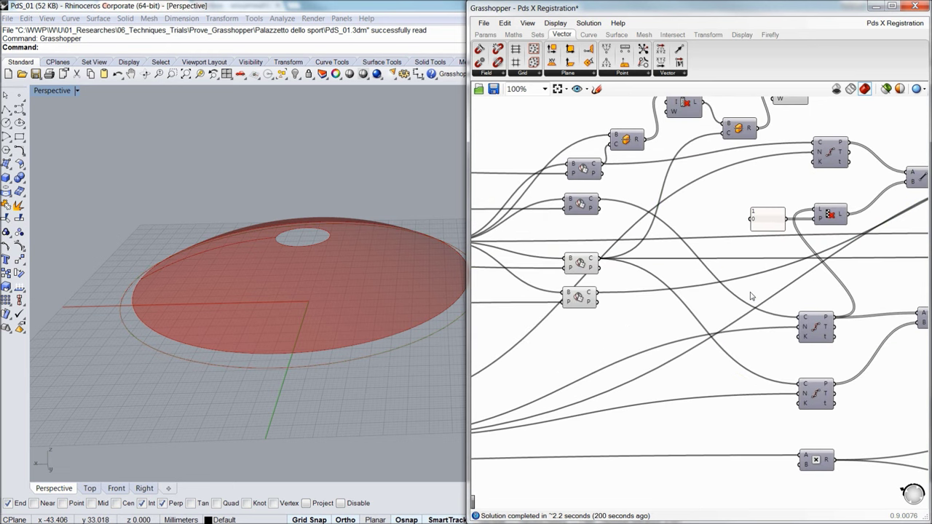
click(805, 326)
mouse_move(765, 296)
right_down()
mouse_move(768, 306)
mouse_move(748, 295)
right_up()
middle_click(799, 322)
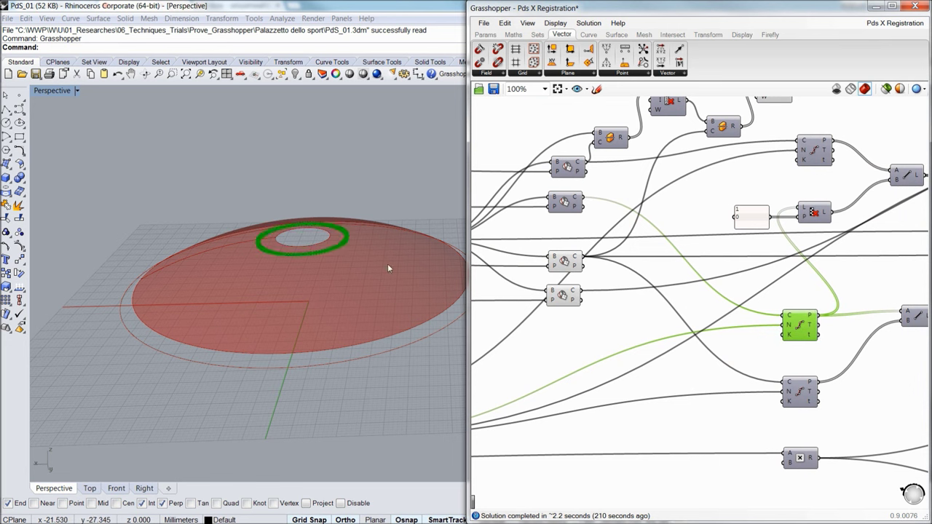
scroll(386, 291, up, 5)
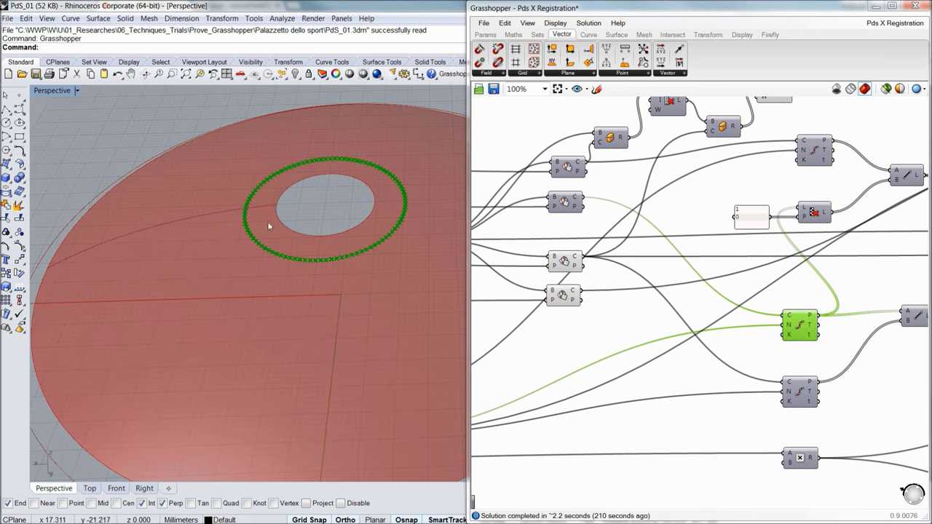
- Turn on the preview of the second Brep | Plane component and check the Divide Curve component connected to it
scroll(572, 208, up, 3)
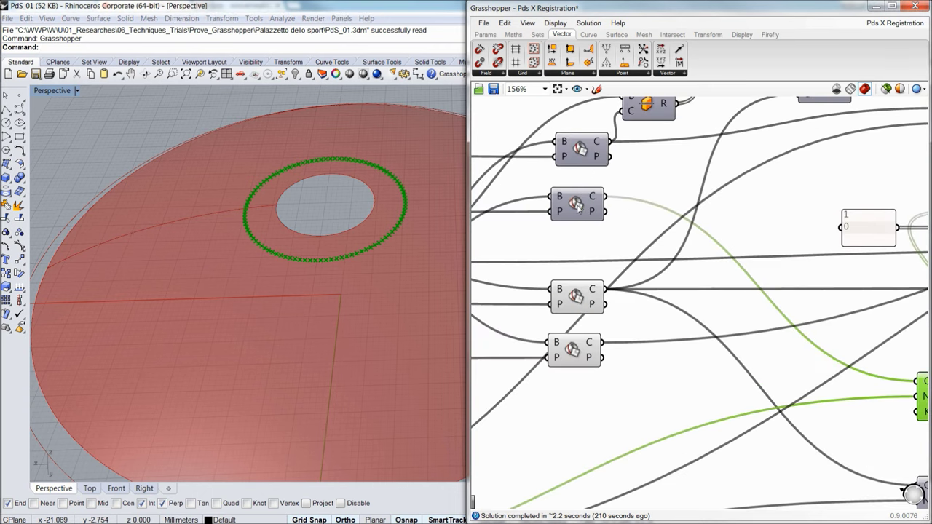
click(576, 207)
middle_click(578, 205)
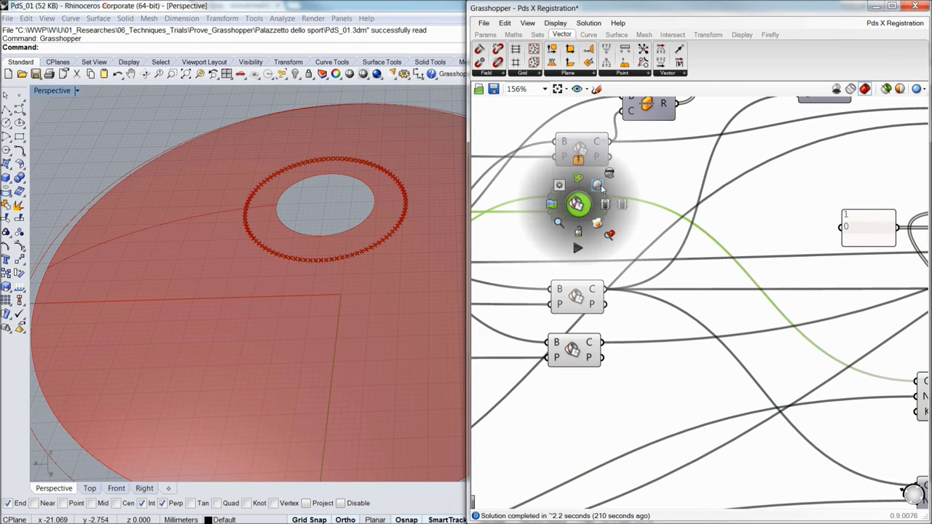
scroll(710, 312, down, 2)
click(789, 345)
key(space)
key(space)
click(807, 318)
- Check the third Brep | Plane curve and turn on the preview of the Divide Curve component that divides it
click(789, 418)
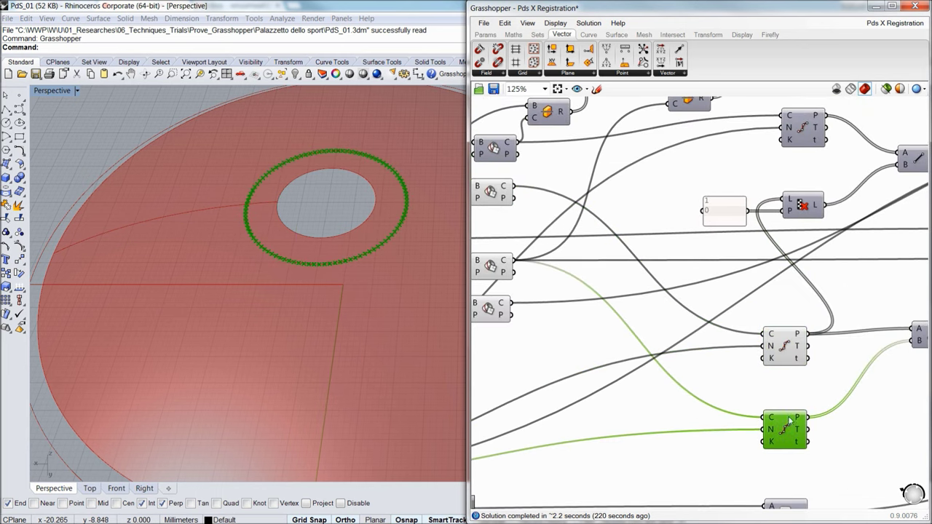
click(495, 268)
middle_click(494, 267)
click(538, 251)
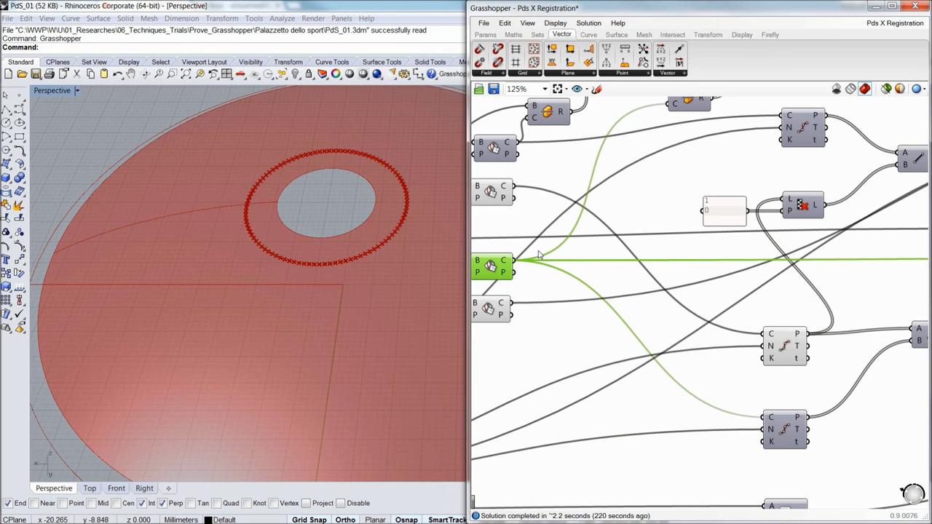
scroll(335, 342, down, 5)
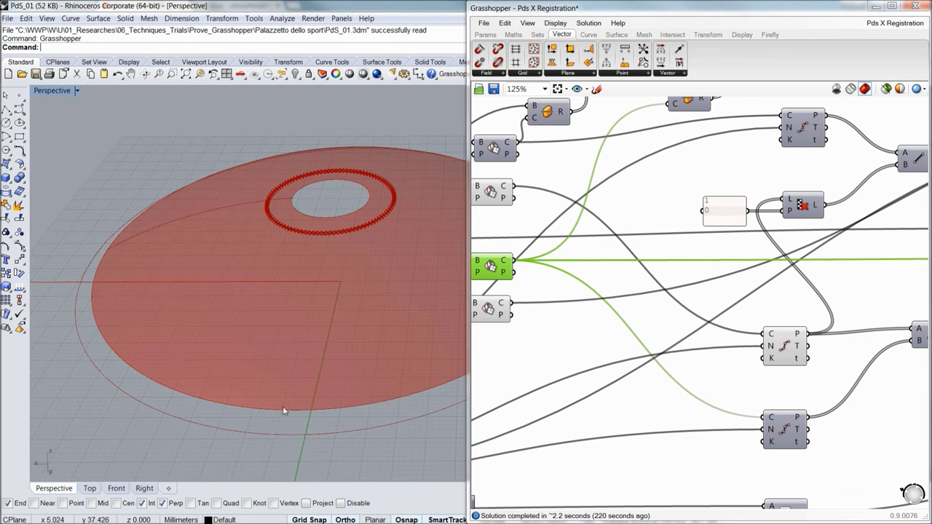
click(786, 435)
middle_click(793, 431)
click(811, 412)
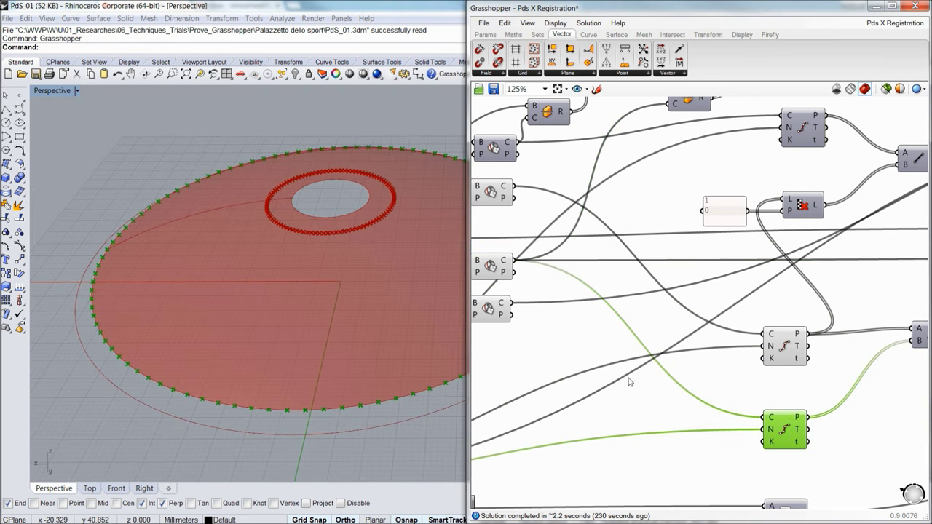
- Turn on the preview of the Line component joining the inner and outer division points
right_drag(408, 336, 420, 341)
right_drag(839, 359, 749, 340)
scroll(782, 351, down, 1)
click(747, 320)
middle_click(747, 319)
click(768, 300)
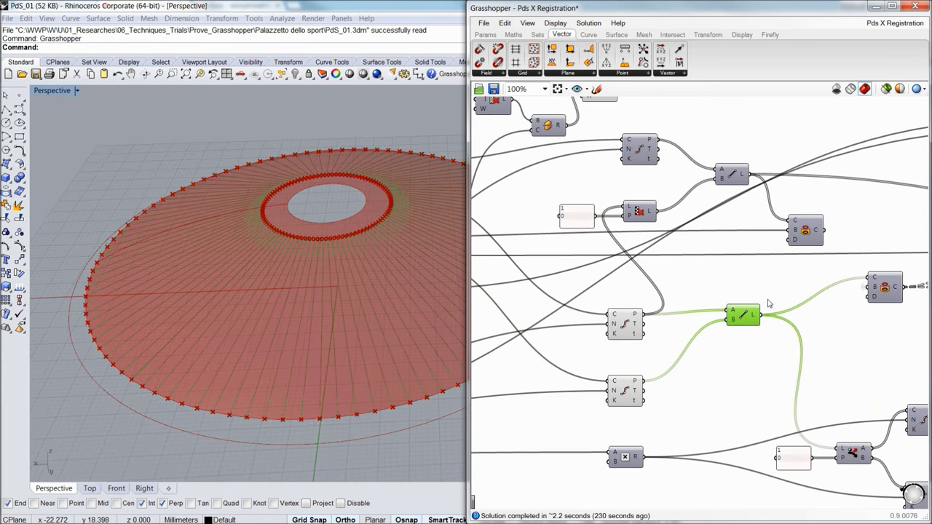
- Turn on the preview of the Project component that projects the lines onto the dome, and inspect the projected curves
mouse_move(318, 310)
right_down()
mouse_move(325, 281)
mouse_move(349, 276)
mouse_move(323, 352)
mouse_move(321, 314)
right_up()
right_drag(839, 376, 677, 318)
click(706, 250)
middle_click(691, 242)
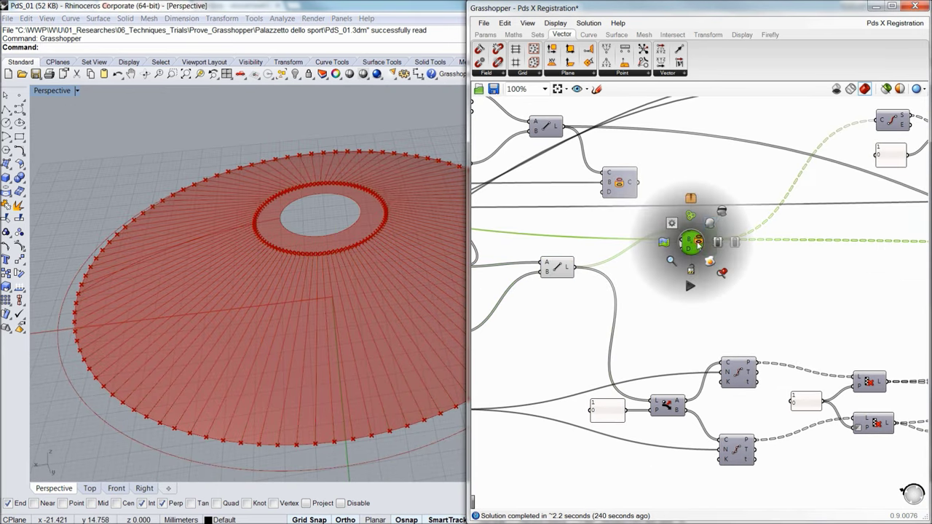
click(712, 227)
right_drag(331, 335, 332, 300)
- Survey the part of the definition downstream of the Project component and the branch that starts at Dispatch
right_drag(593, 321, 601, 324)
scroll(600, 324, down, 4)
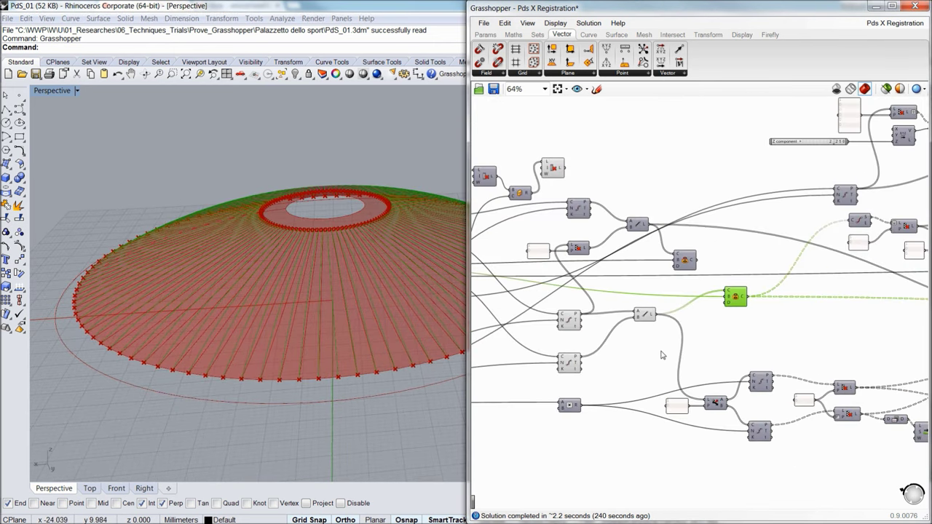
scroll(672, 351, up, 1)
right_drag(714, 365, 612, 347)
scroll(613, 346, down, 2)
scroll(669, 343, down, 3)
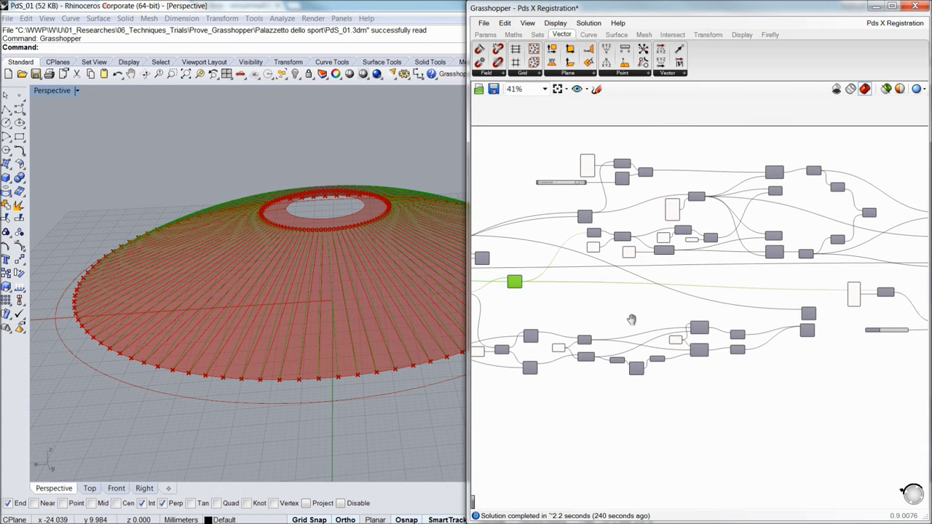
scroll(650, 331, up, 4)
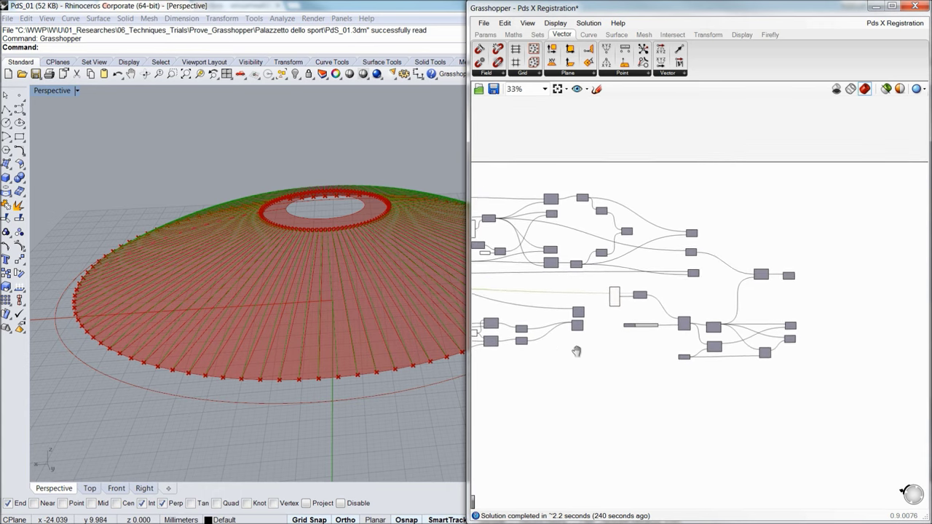
right_drag(628, 340, 789, 450)
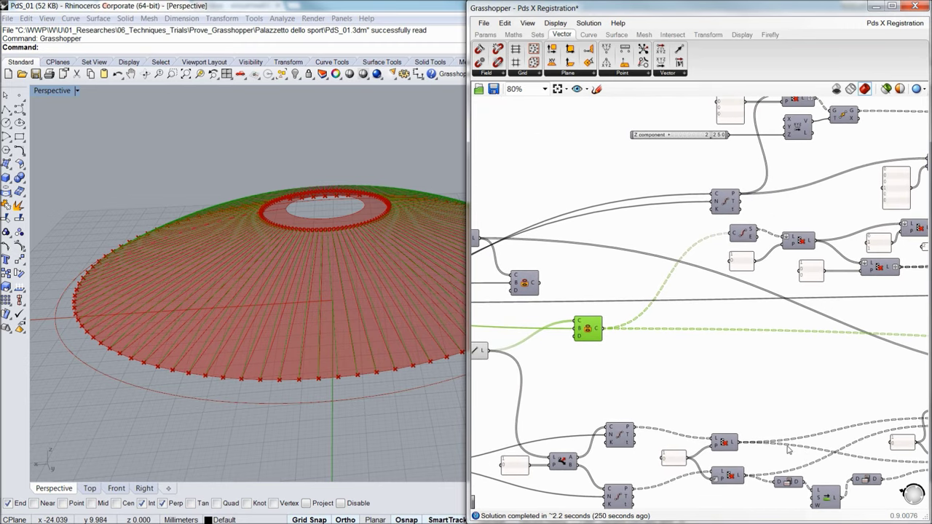
right_drag(708, 498, 750, 402)
right_drag(692, 362, 725, 372)
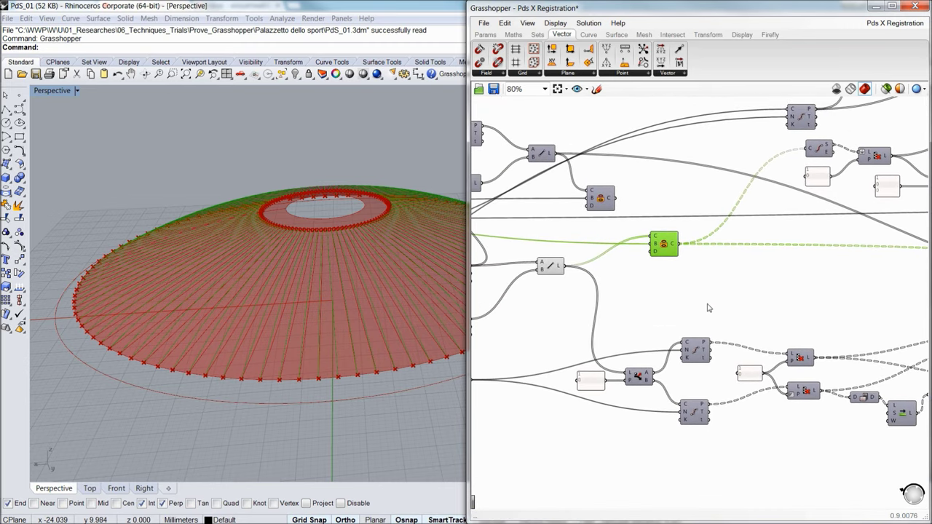
right_drag(668, 322, 711, 286)
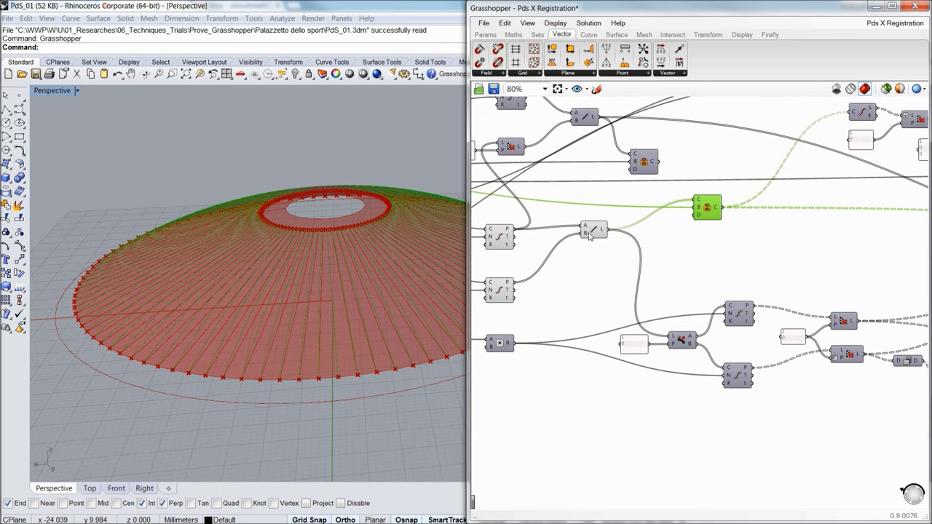
- Turn on the preview of the Divide Curve component connected to Dispatch output A
click(604, 236)
right_drag(703, 355, 669, 364)
scroll(652, 337, up, 2)
right_drag(749, 344, 725, 336)
click(694, 277)
middle_click(688, 272)
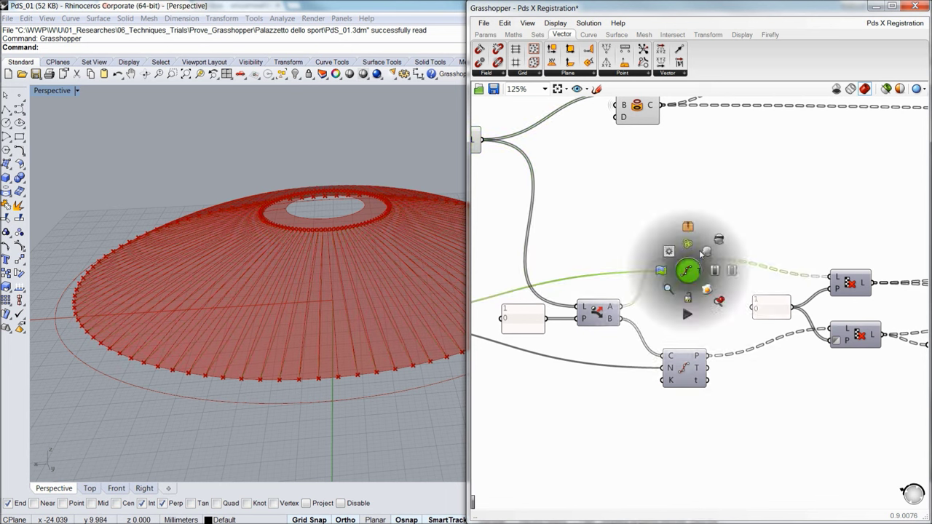
click(705, 251)
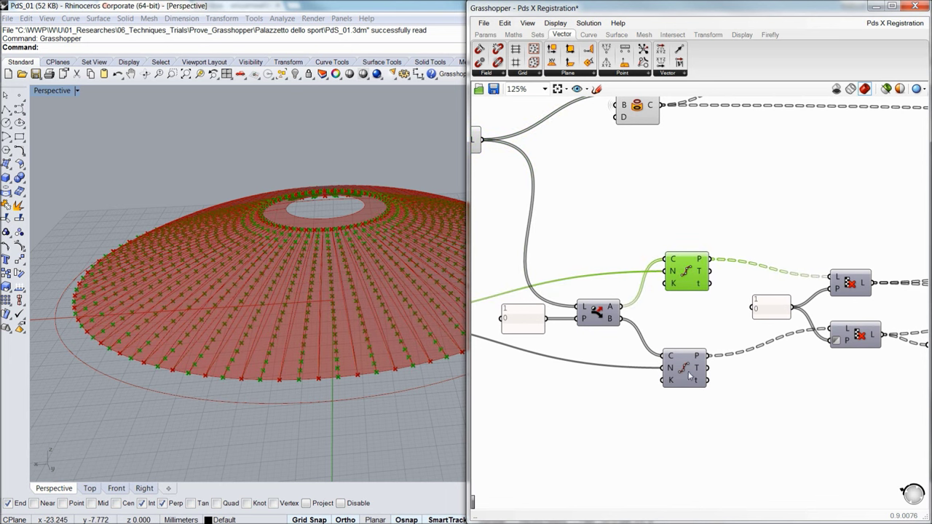
- Turn on the preview of the Divide Curve component on Dispatch output B and reselect the output A one to compare their points
click(689, 375)
middle_click(690, 375)
click(707, 354)
click(682, 277)
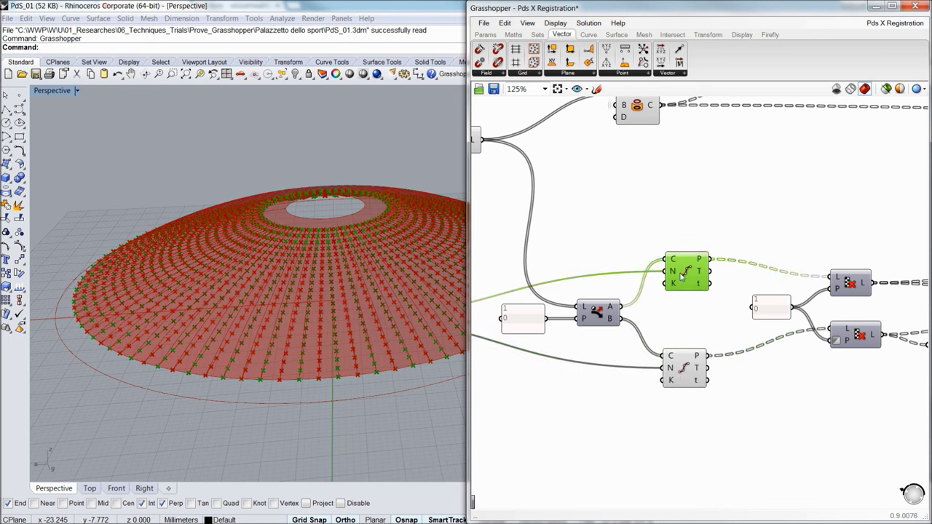
- Compare the points of the two Divide Curve components, then of the two Cull Pattern components they feed
click(686, 368)
click(690, 280)
mouse_move(779, 338)
right_down()
mouse_move(624, 321)
mouse_move(790, 328)
mouse_move(793, 342)
right_up()
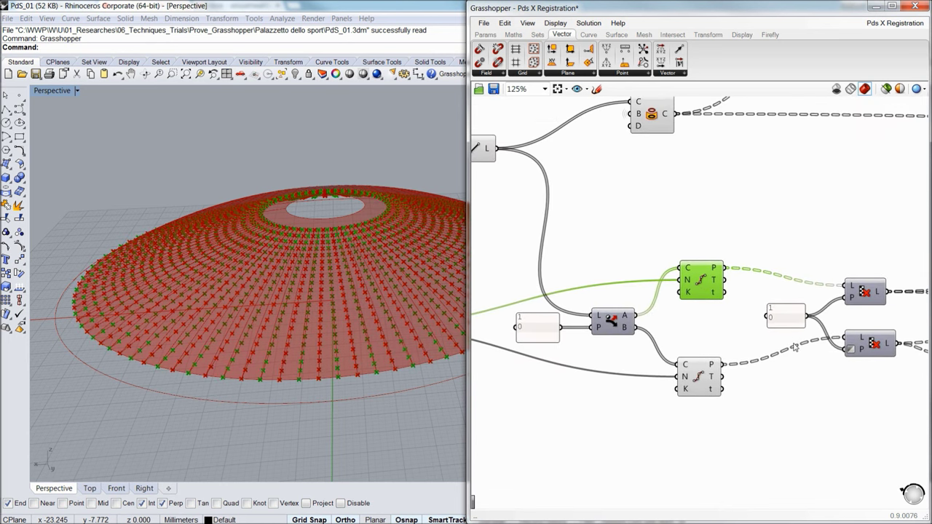
scroll(795, 347, down, 2)
right_drag(849, 353, 654, 305)
scroll(623, 312, up, 1)
click(679, 281)
click(682, 315)
right_drag(749, 338, 586, 324)
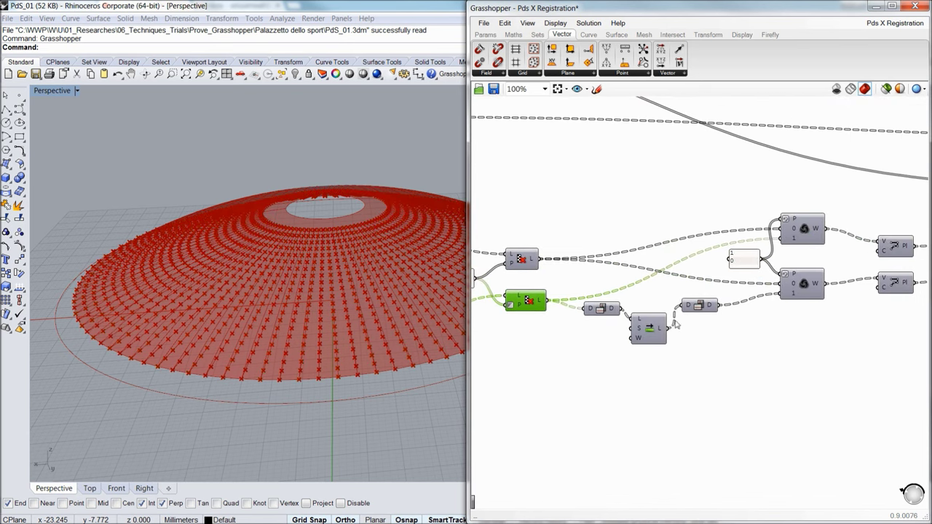
right_drag(784, 310, 733, 321)
- Turn on the preview of the PolyLine component fed by the upper Weave
click(751, 241)
click(839, 260)
right_drag(852, 288, 738, 297)
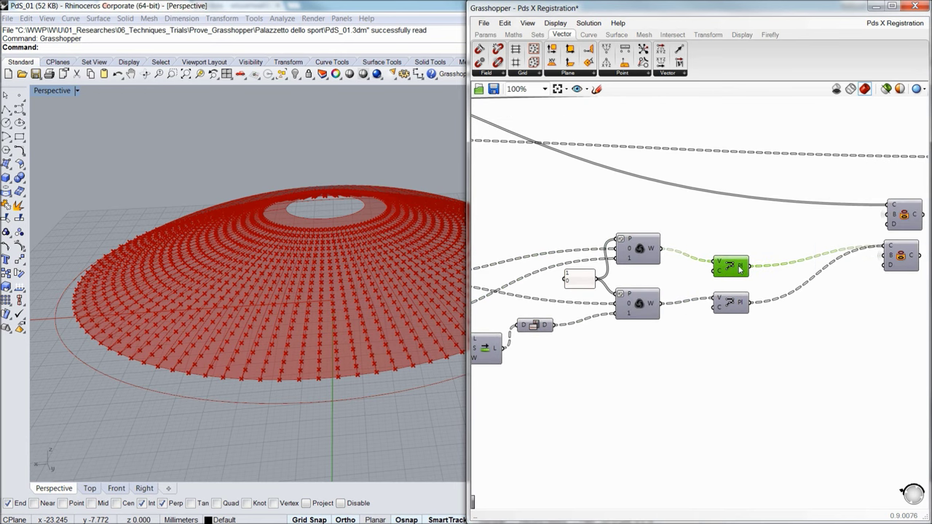
middle_click(738, 266)
click(755, 248)
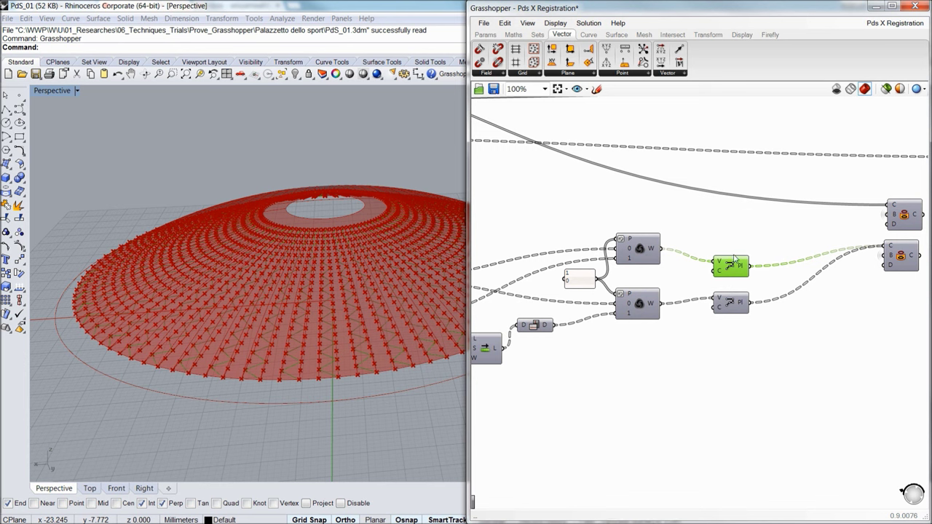
- Turn on the preview of the PolyLine component fed by the lower Weave and compare it with the upper one
click(670, 361)
click(724, 305)
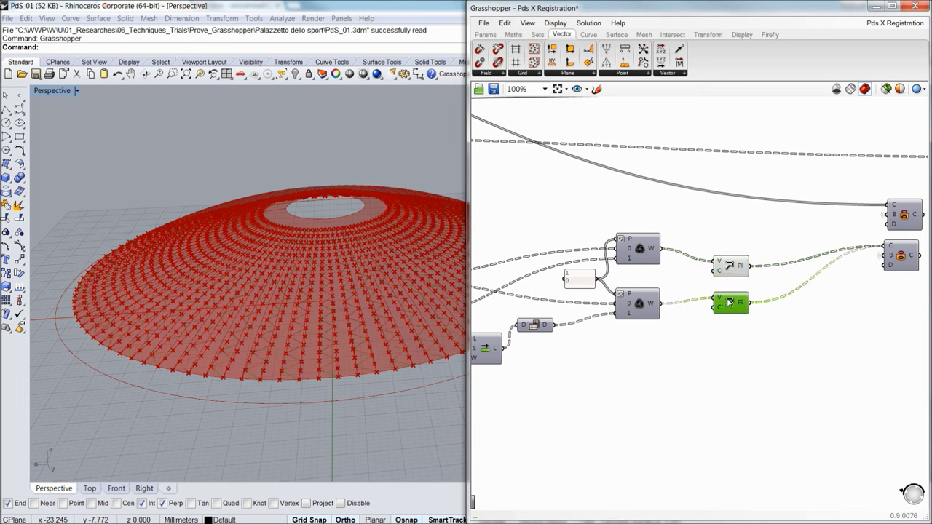
middle_click(726, 300)
click(746, 281)
click(735, 344)
click(734, 300)
click(732, 268)
- Turn off the preview of the upstream component that generates the trimmed dome surface
right_drag(693, 332, 728, 339)
scroll(728, 340, down, 5)
right_drag(663, 339, 839, 342)
scroll(639, 276, up, 1)
scroll(641, 279, up, 2)
click(785, 181)
middle_click(784, 183)
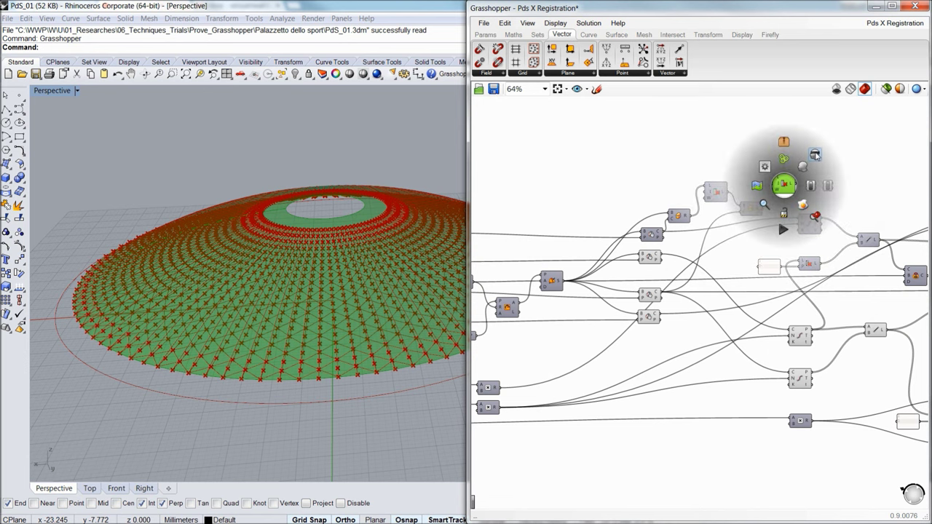
click(815, 156)
- Check the two PolyLine components, then turn on the preview of the Project component that receives both of their outputs
right_drag(823, 281, 628, 271)
right_drag(798, 313, 432, 230)
scroll(822, 324, up, 4)
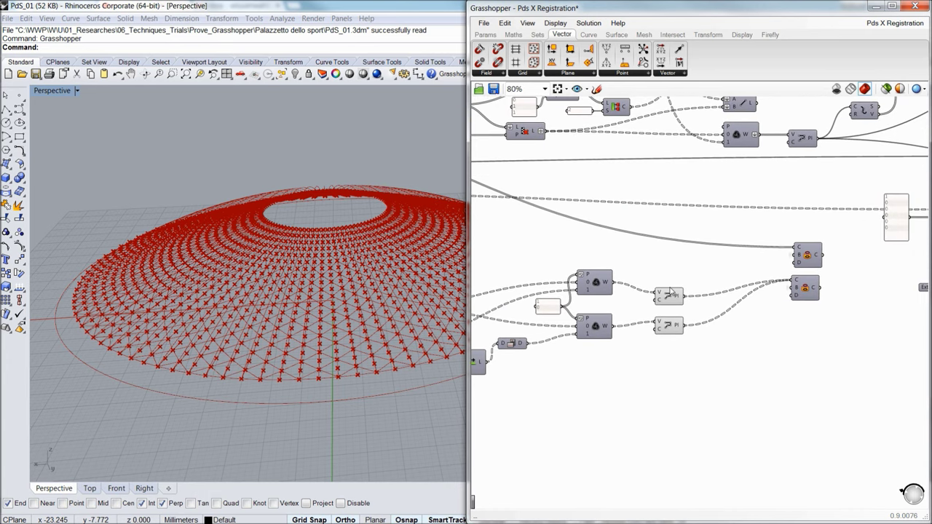
click(669, 298)
click(673, 327)
click(808, 253)
right_drag(831, 322, 773, 311)
click(773, 311)
click(749, 278)
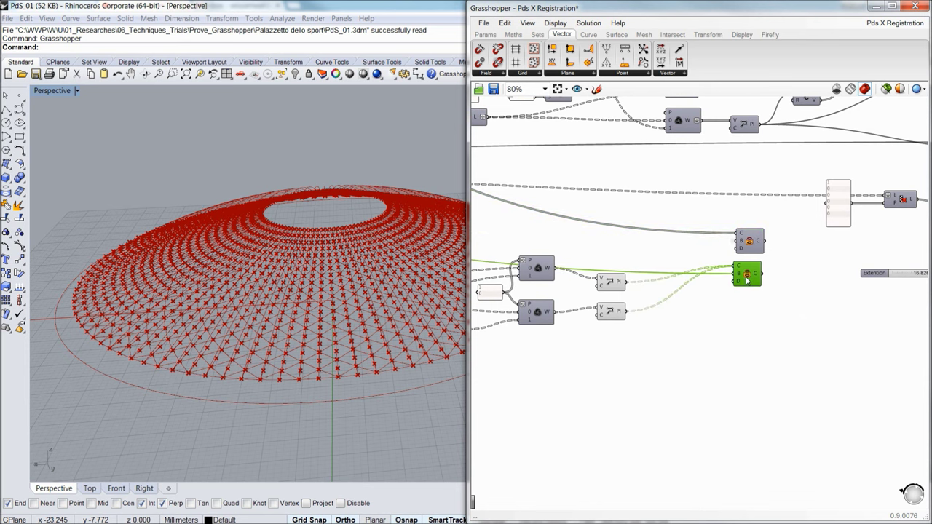
middle_click(744, 276)
click(768, 257)
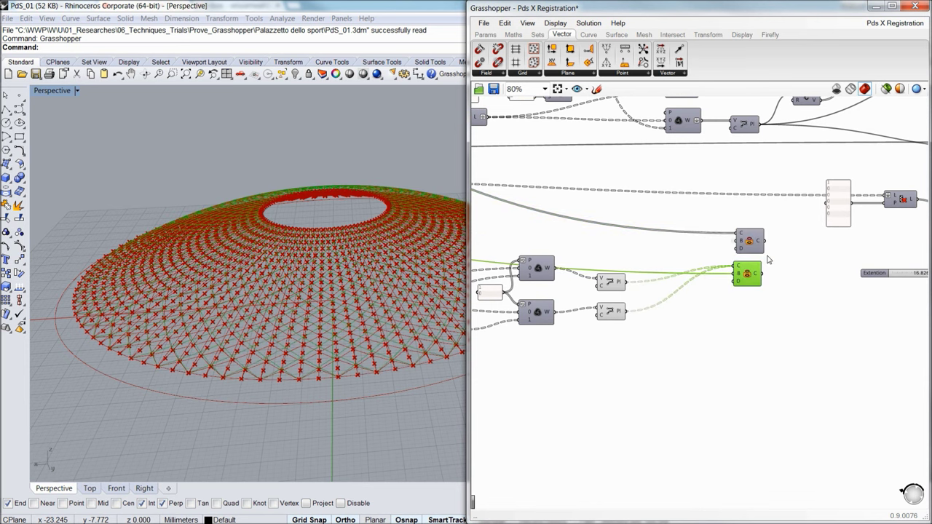
- Turn off the preview of the whole branch from the Dispatch component through the two PolyLine components
click(724, 323)
right_drag(666, 346, 837, 344)
scroll(838, 345, down, 2)
scroll(837, 347, down, 2)
drag(829, 364, 535, 294)
middle_click(602, 314)
click(632, 286)
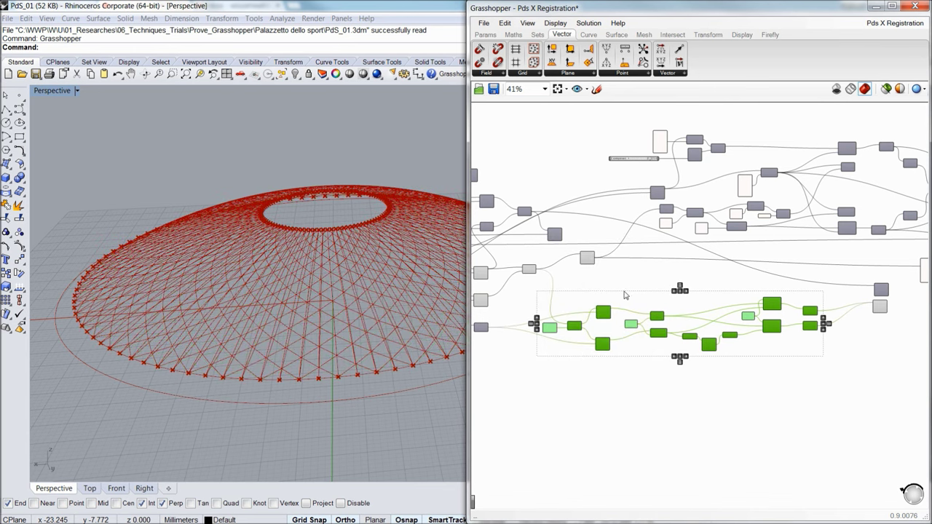
- Turn off the preview of the Line component that joins the points of the two ring Divide Curve components
right_drag(595, 347, 639, 366)
right_drag(362, 304, 311, 309)
right_drag(560, 302, 602, 311)
right_drag(776, 345, 787, 354)
scroll(699, 335, up, 6)
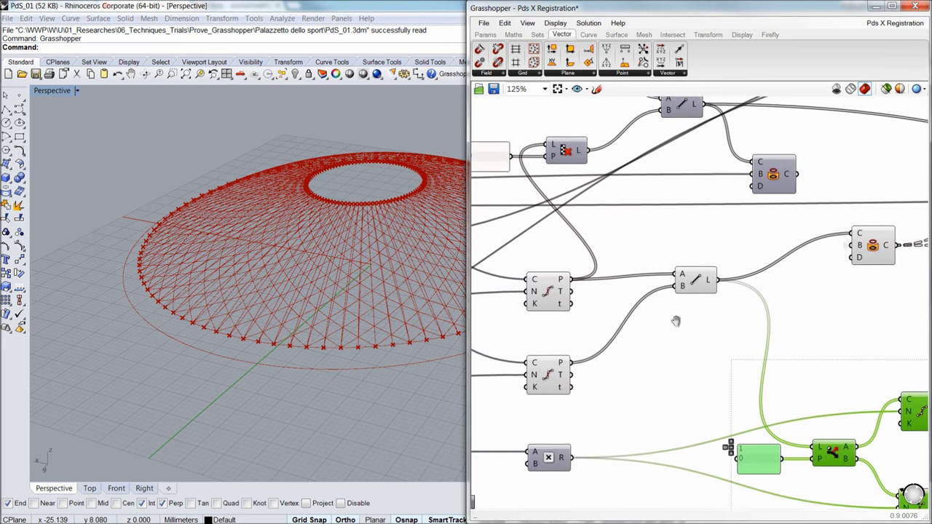
click(691, 284)
middle_click(699, 277)
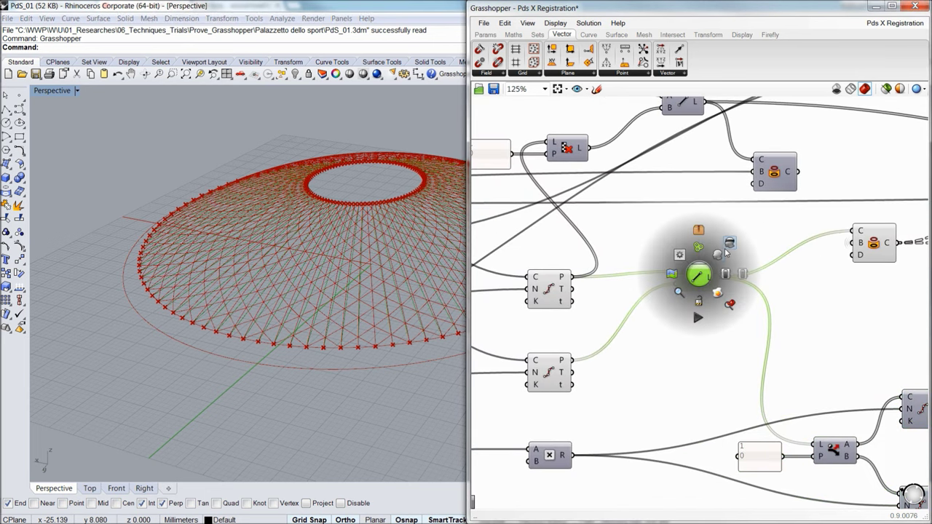
click(726, 251)
- Inspect the curves of the Project component fed by that Line component and turn off its preview
right_drag(410, 311, 416, 333)
right_drag(697, 322, 631, 316)
scroll(630, 316, down, 4)
right_drag(764, 327, 701, 360)
scroll(649, 324, up, 3)
click(624, 305)
click(698, 362)
scroll(699, 364, down, 3)
click(635, 332)
right_drag(763, 358, 693, 368)
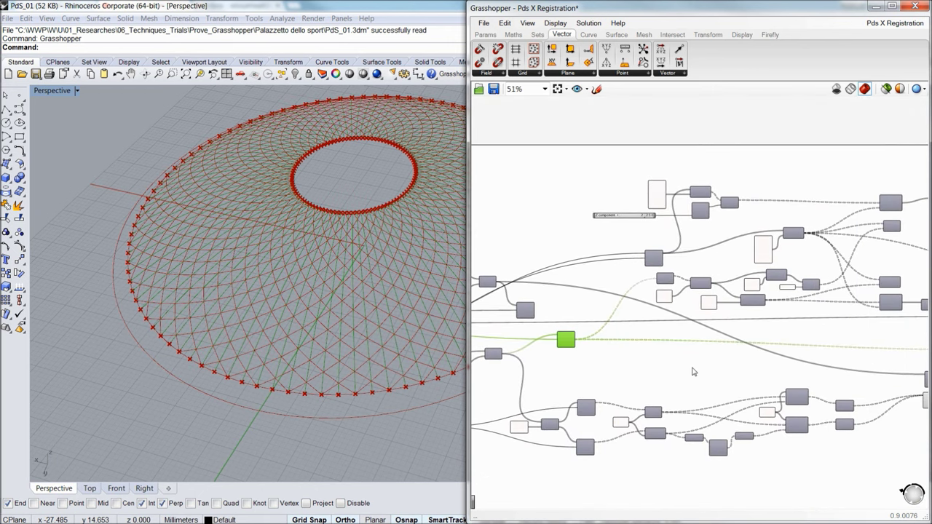
click(686, 368)
click(562, 342)
middle_click(563, 341)
click(595, 314)
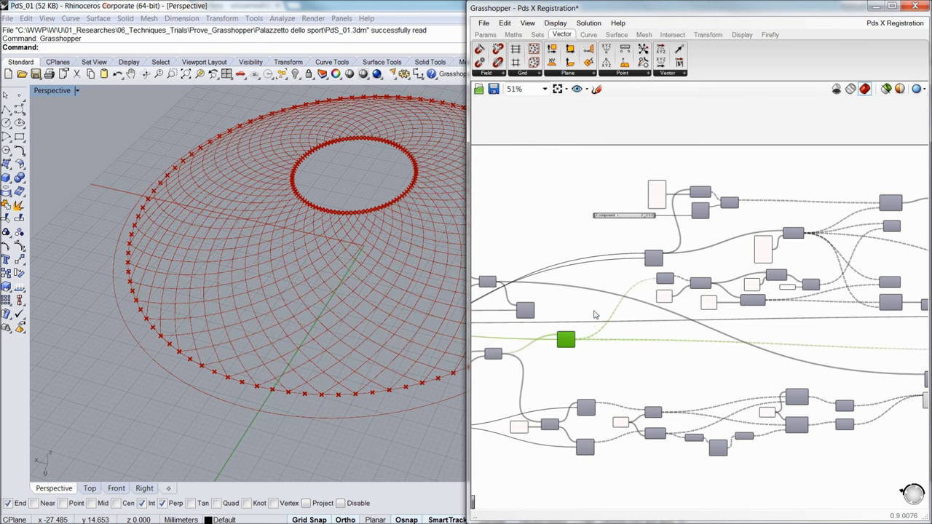
- Set the U Count slider to 19 and the V Count slider to 7
right_drag(443, 345, 412, 310)
right_drag(610, 336, 699, 363)
right_drag(410, 325, 420, 327)
scroll(405, 327, down, 6)
scroll(436, 289, up, 6)
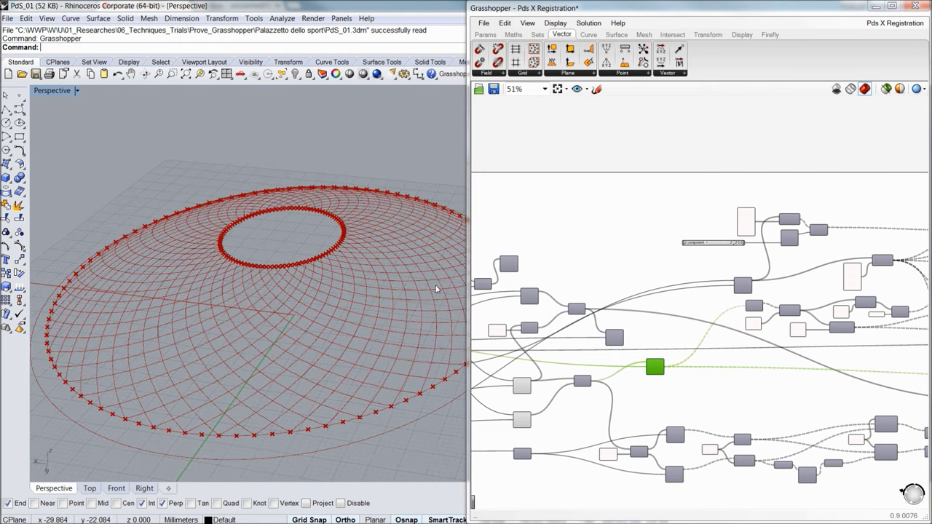
scroll(729, 353, down, 3)
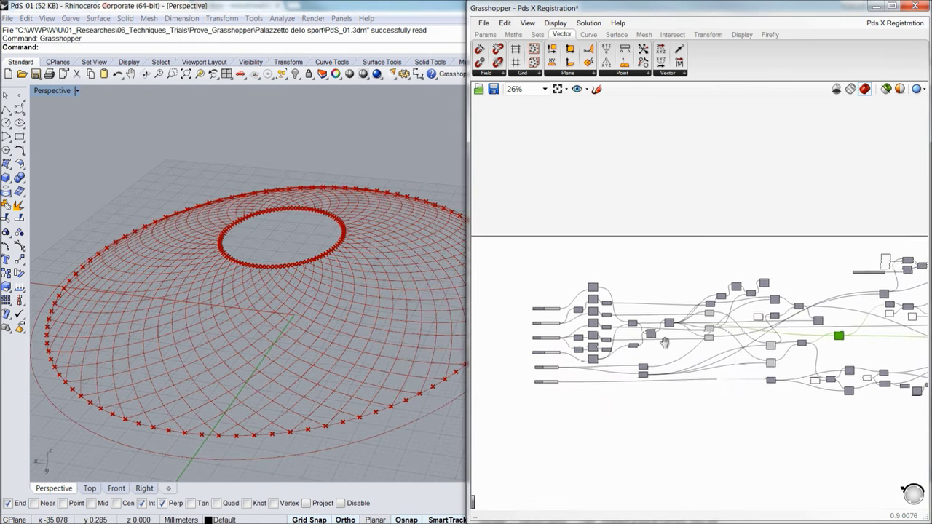
scroll(561, 364, up, 6)
scroll(552, 366, up, 2)
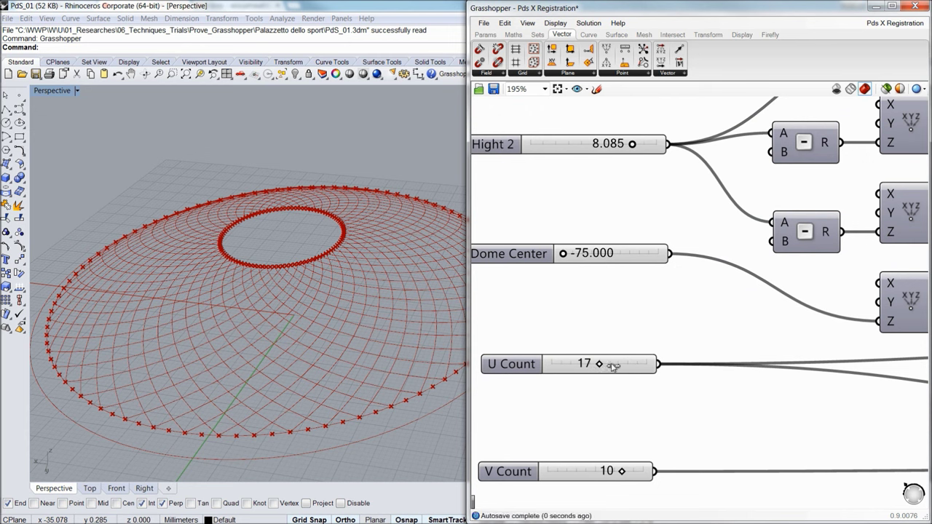
drag(612, 372, 609, 367)
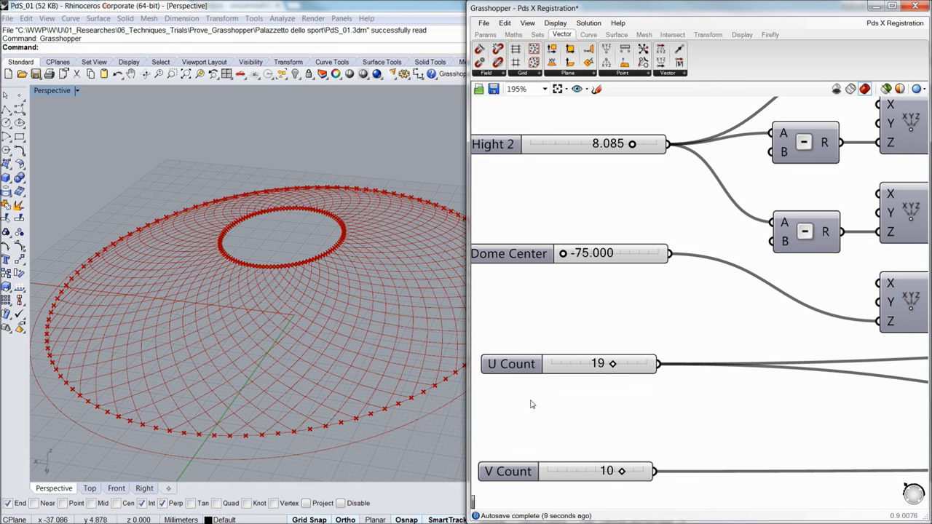
drag(621, 475, 627, 416)
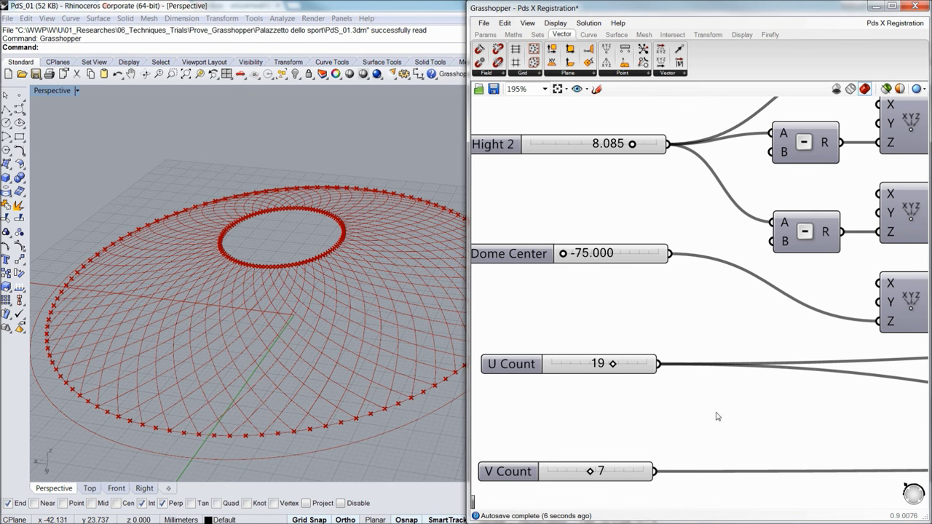
- Turn on the preview of the End Points component fed by the projected curves
scroll(717, 416, down, 8)
scroll(746, 377, up, 6)
click(709, 275)
right_drag(740, 375, 644, 389)
right_drag(694, 348, 619, 377)
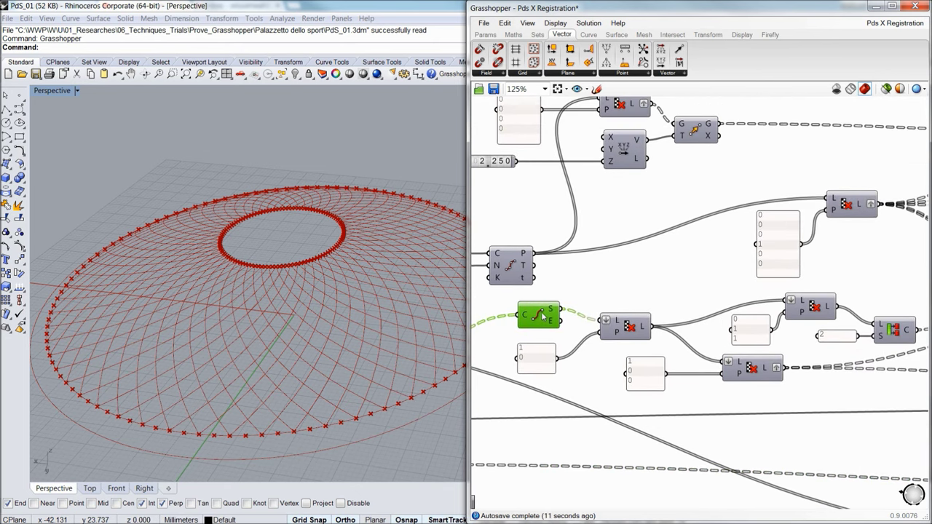
middle_click(543, 315)
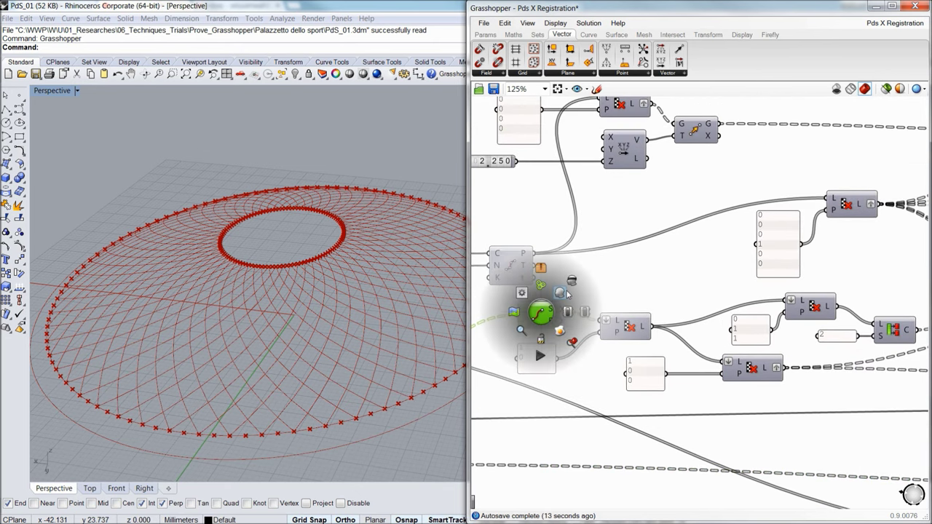
click(564, 292)
right_drag(597, 361, 621, 363)
mouse_move(668, 383)
right_down()
mouse_move(644, 381)
mouse_move(673, 399)
right_up()
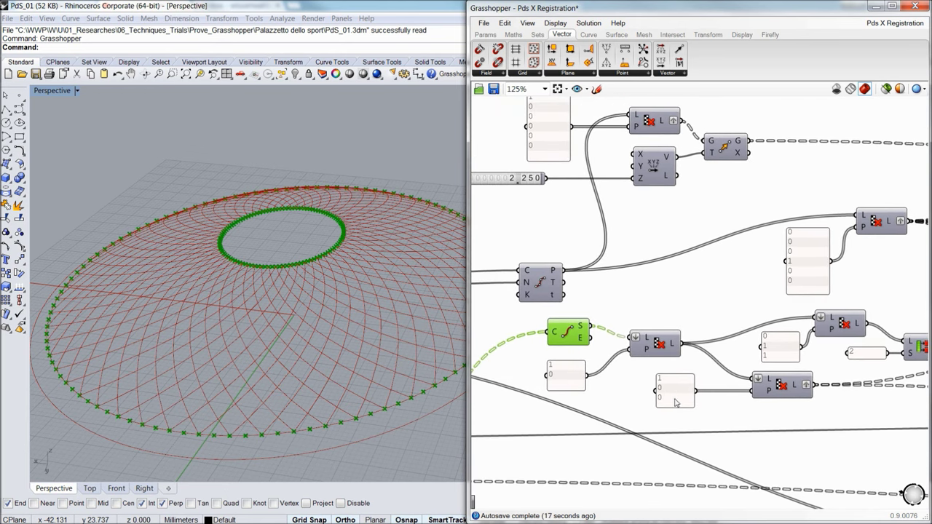
- Turn on the preview of the Cull Pattern component that filters the start points with the 1, 0 pattern
scroll(674, 397, down, 3)
right_drag(733, 413, 746, 380)
scroll(663, 356, up, 2)
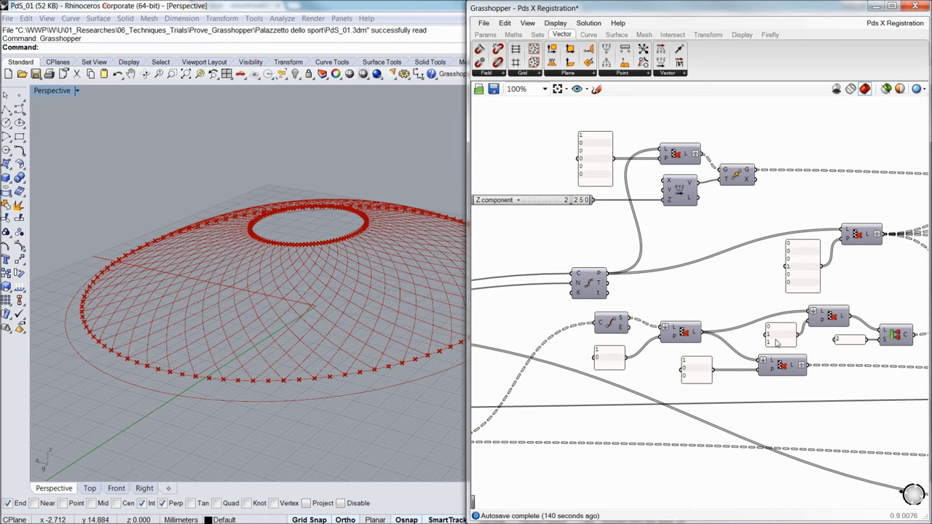
right_drag(777, 341, 752, 334)
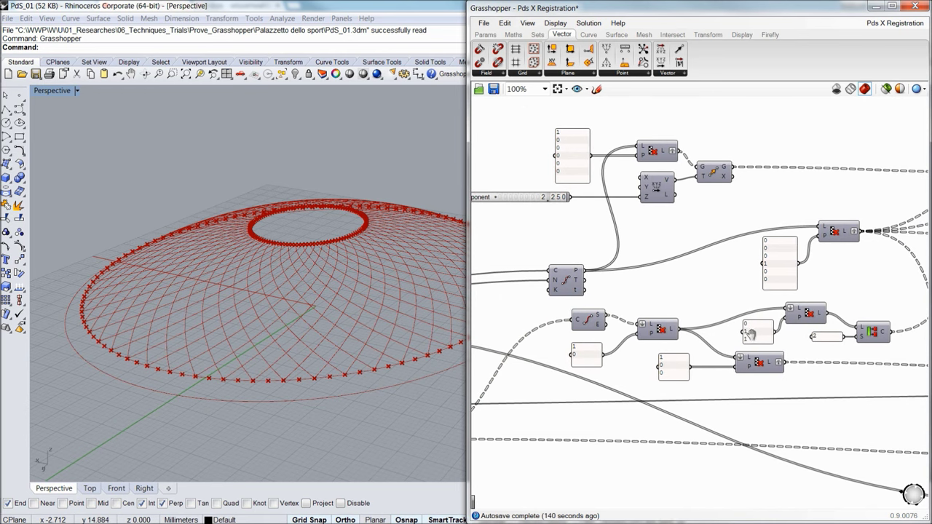
click(589, 324)
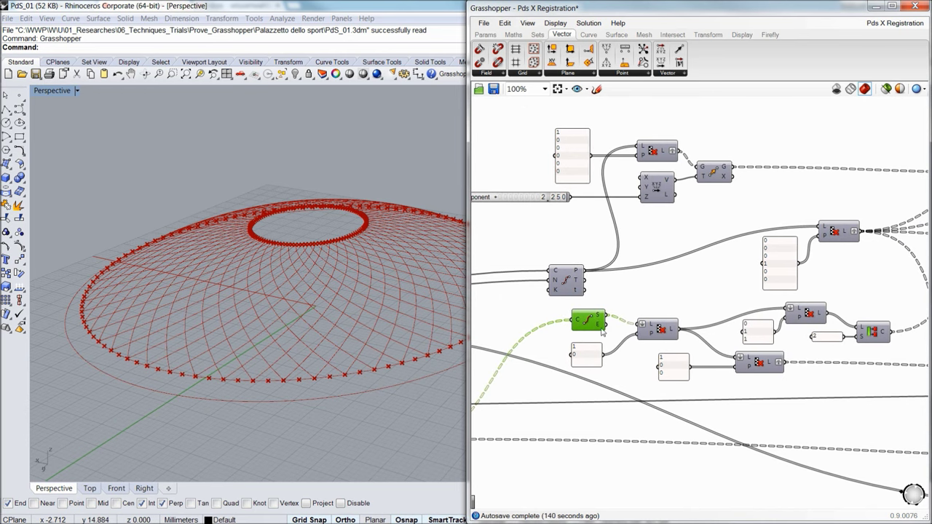
click(662, 335)
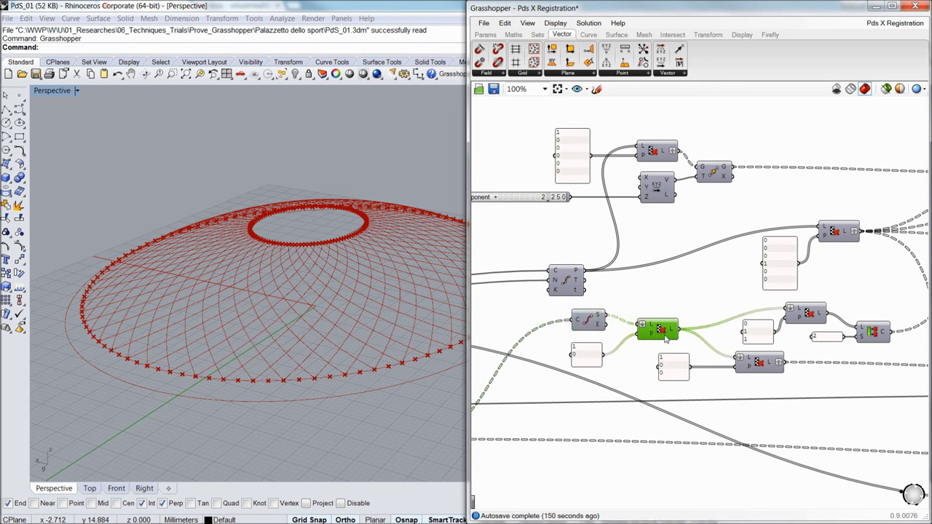
middle_click(663, 332)
click(682, 313)
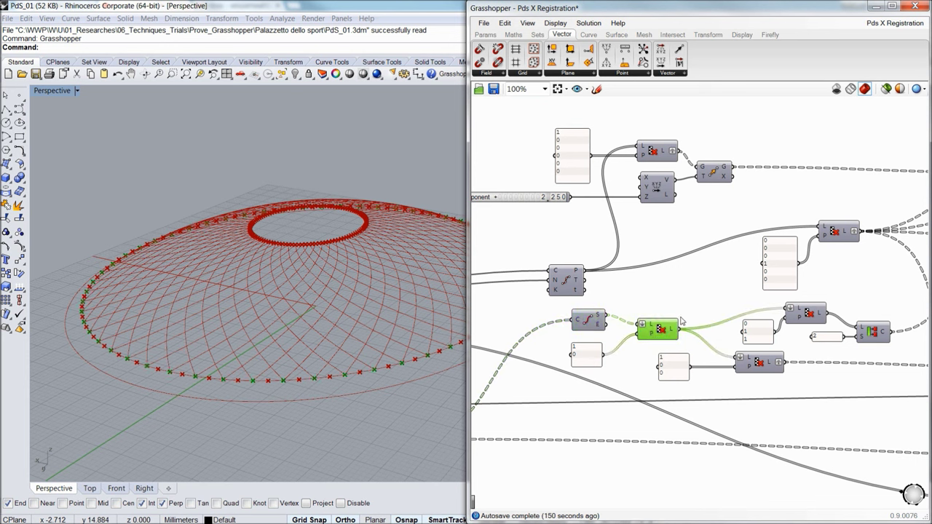
- Turn on the preview of the Cull Pattern component with the 1, 0, 0 pattern and compare it with the preceding cull
right_drag(723, 358, 690, 364)
click(738, 372)
middle_click(730, 368)
click(743, 349)
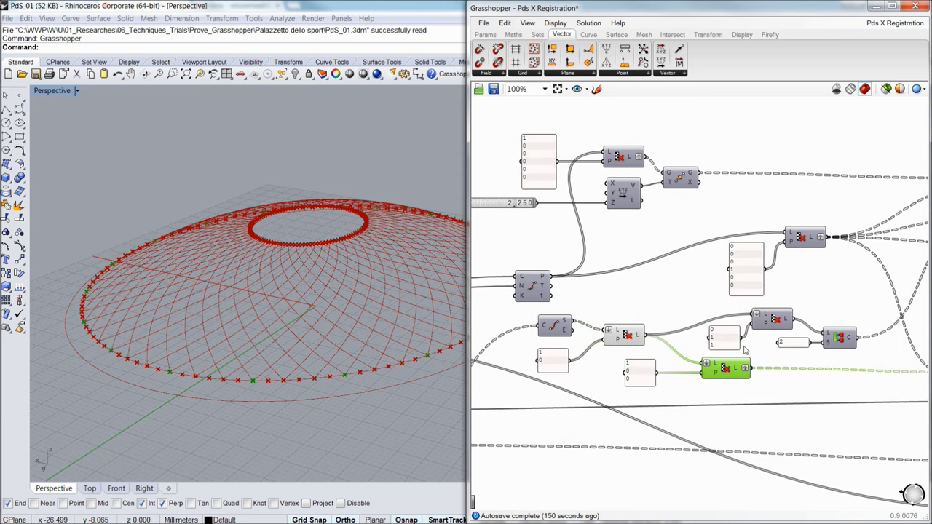
right_drag(719, 304, 724, 319)
click(624, 352)
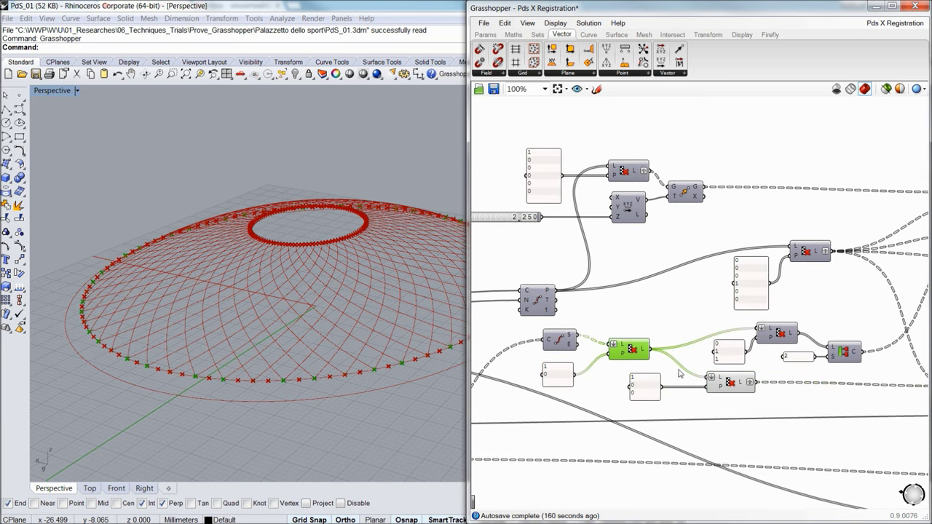
click(729, 386)
- Check the Cull Pattern component with the 0, 1, 1 pattern and turn on the preview of the Line component downstream
right_drag(752, 386, 651, 387)
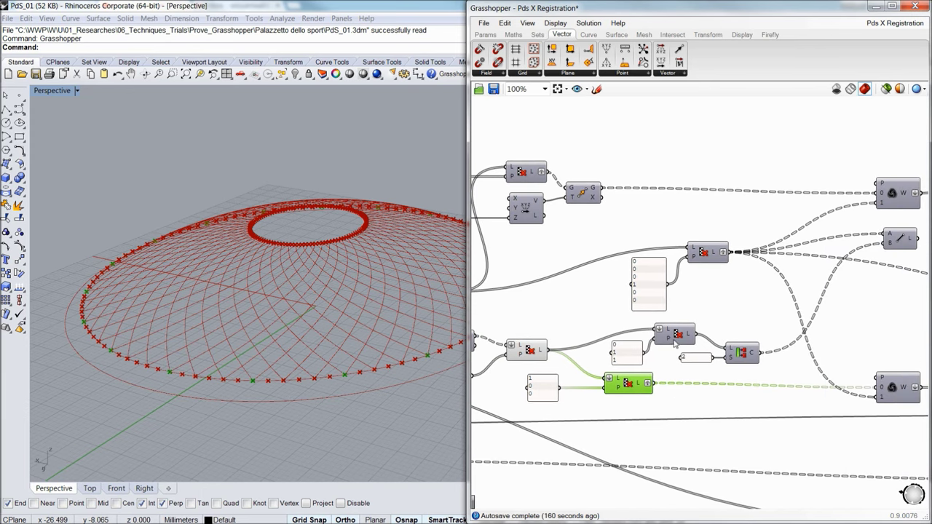
click(677, 337)
right_drag(616, 318, 589, 327)
right_drag(810, 316, 683, 311)
click(749, 242)
middle_click(749, 241)
click(774, 226)
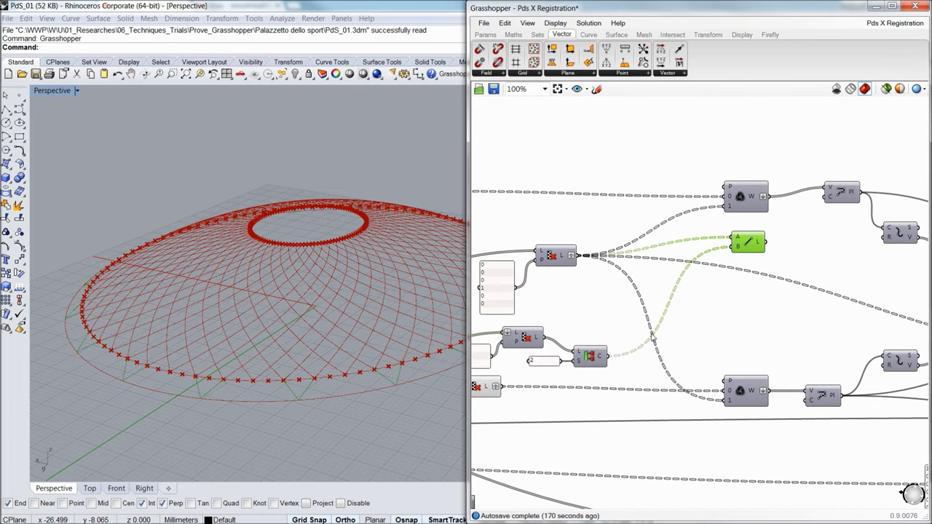
- Turn on the preview of the Cull Pattern component that supplies the outer-circle points to the Line component's A input
right_drag(621, 295, 665, 304)
click(606, 265)
middle_click(606, 265)
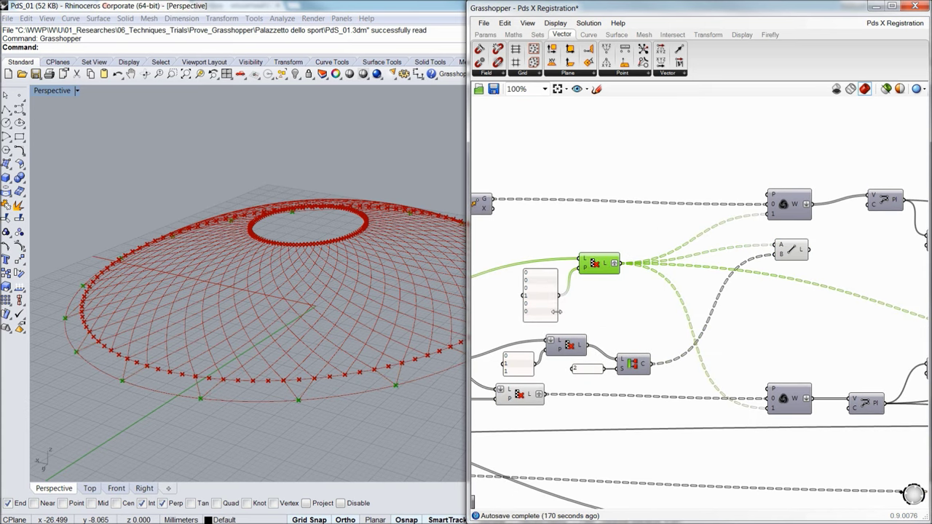
click(752, 322)
- Turn on the preview of the Weave component that combines the 1, 0, 0 culled points with the outer-circle points
right_drag(751, 322, 820, 330)
scroll(742, 330, down, 1)
right_drag(743, 331, 740, 320)
scroll(647, 362, up, 2)
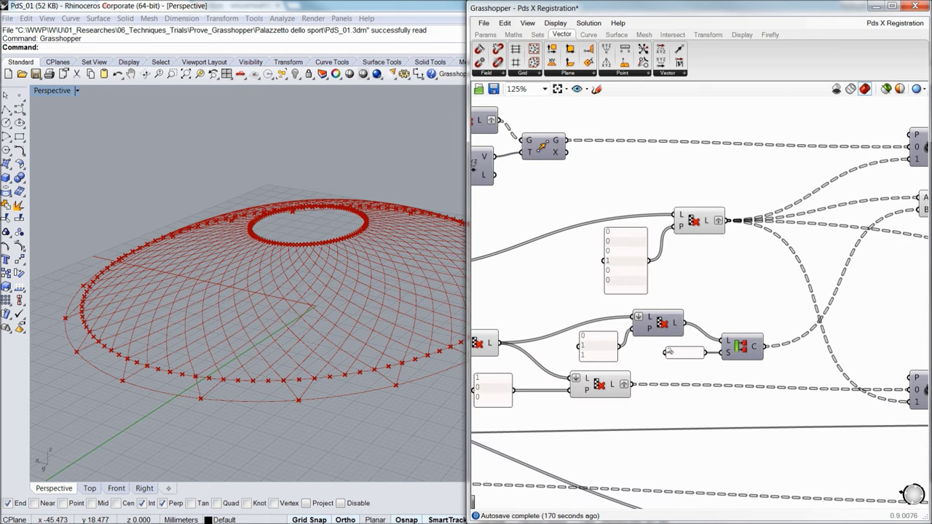
right_drag(890, 323, 664, 342)
right_drag(709, 345, 685, 343)
scroll(686, 342, up, 1)
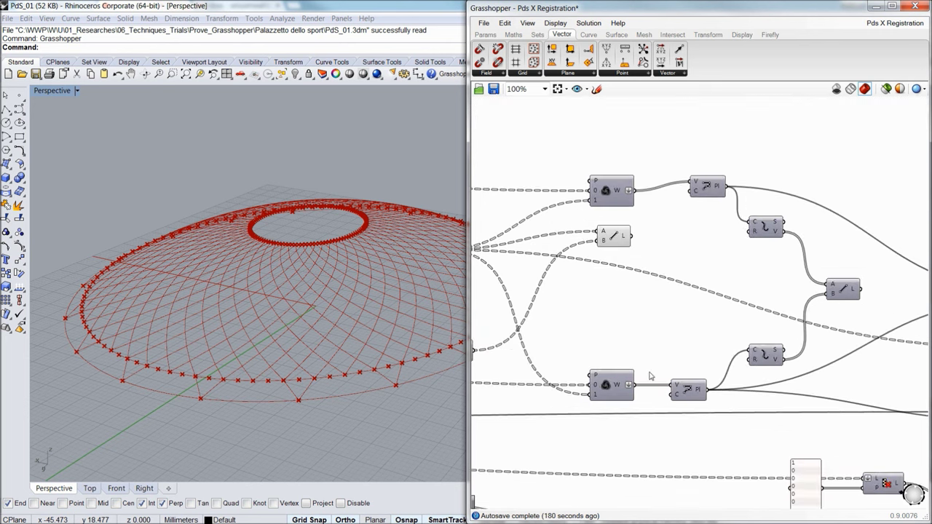
click(618, 381)
middle_click(616, 381)
click(632, 362)
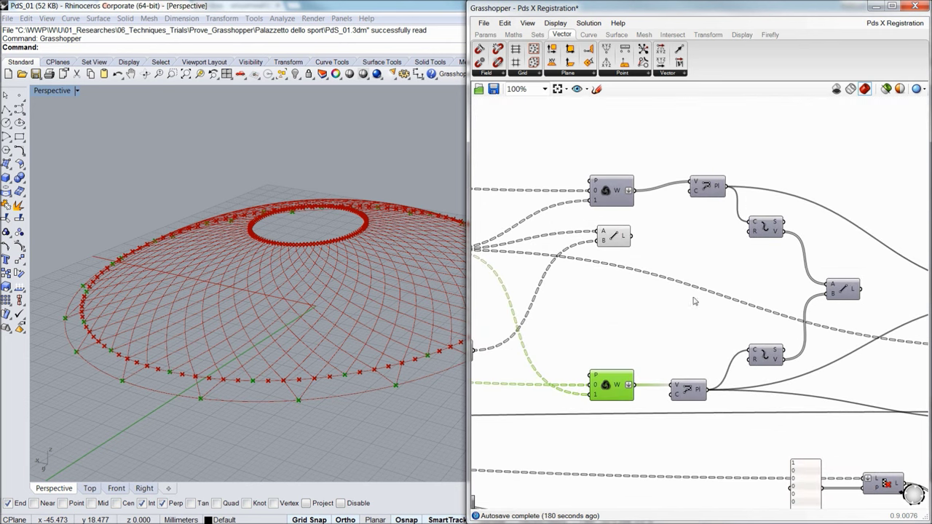
- Turn on the preview of the PolyLine component fed by the lower Weave component
click(687, 391)
middle_click(687, 391)
click(704, 372)
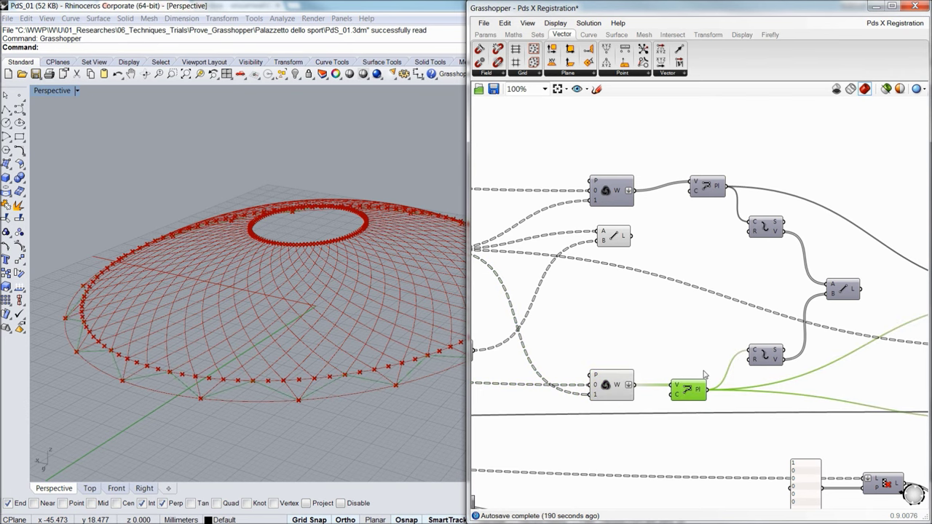
click(685, 332)
right_drag(289, 395, 322, 416)
- Turn on the previews of the lower and upper Explode components that supply vertices to the Line component
right_drag(700, 355, 591, 355)
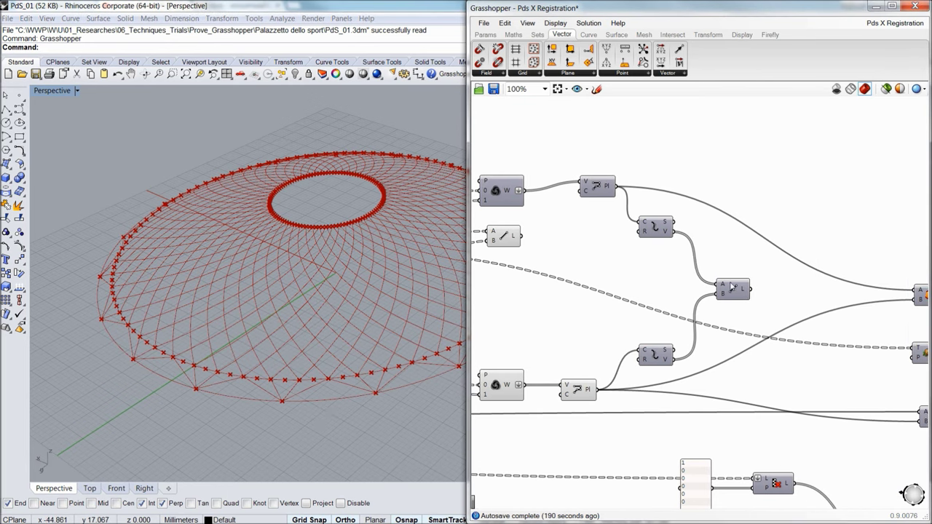
click(656, 357)
middle_click(656, 355)
click(671, 335)
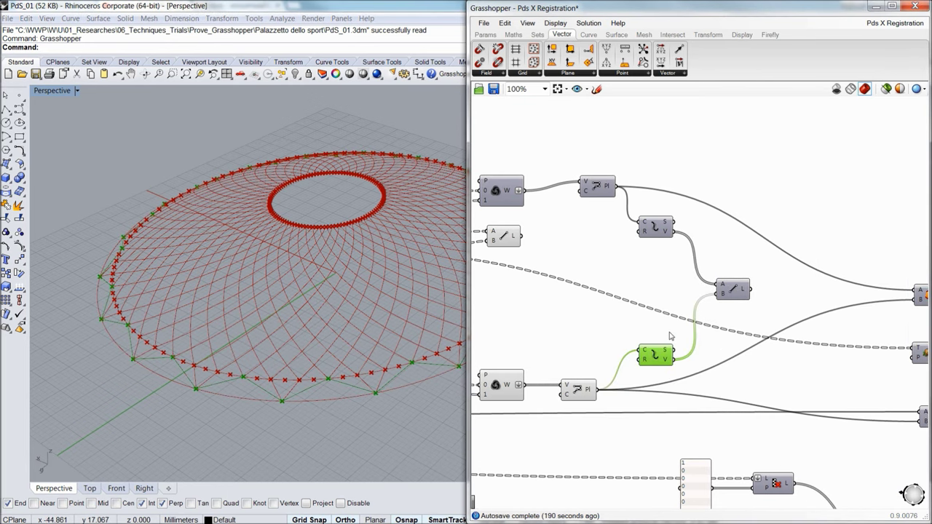
click(655, 227)
middle_click(657, 226)
click(656, 279)
- Turn on the preview of the PolyLine component fed by the upper Weave component
right_drag(612, 219, 666, 233)
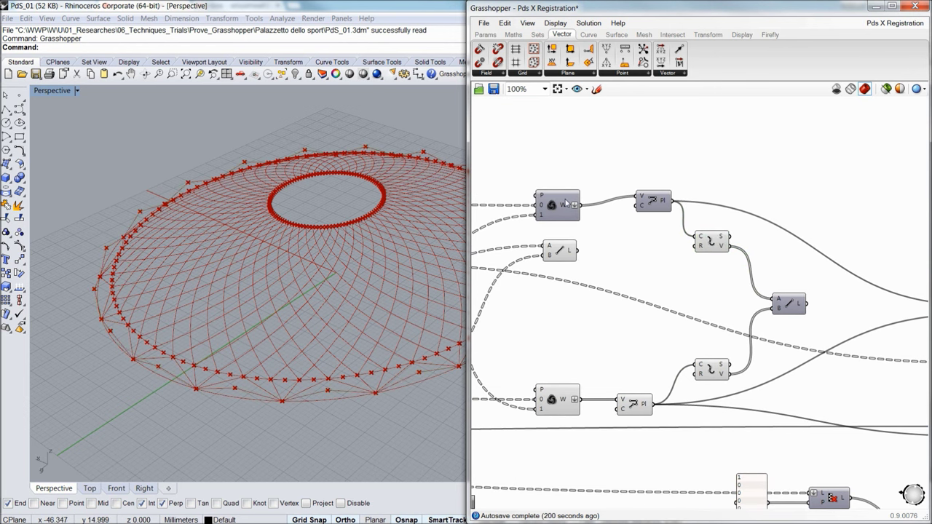
click(653, 201)
middle_click(654, 199)
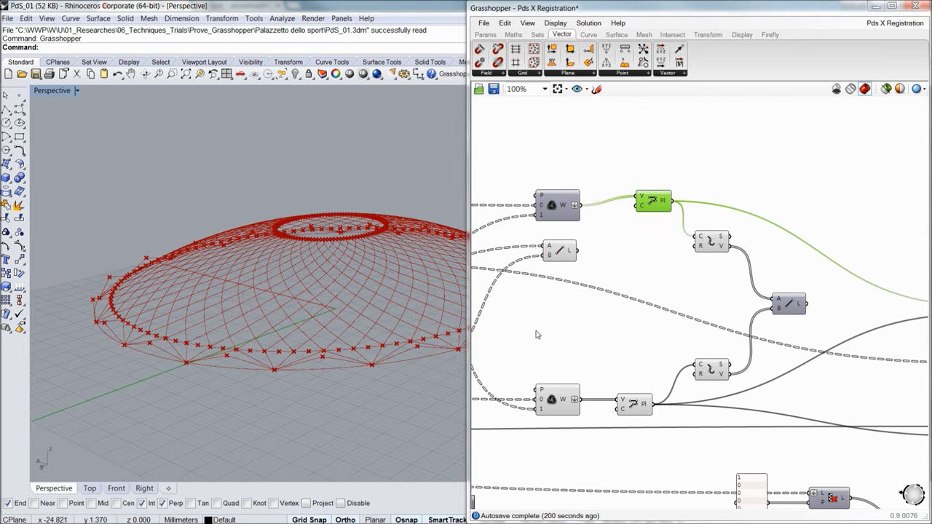
- Turn on the preview of the Cull Pattern component with the 1, 0, 0, 0, 0, 0 pattern that feeds the Move component
right_drag(614, 318, 797, 325)
scroll(797, 324, down, 2)
right_drag(628, 309, 766, 305)
scroll(662, 241, up, 2)
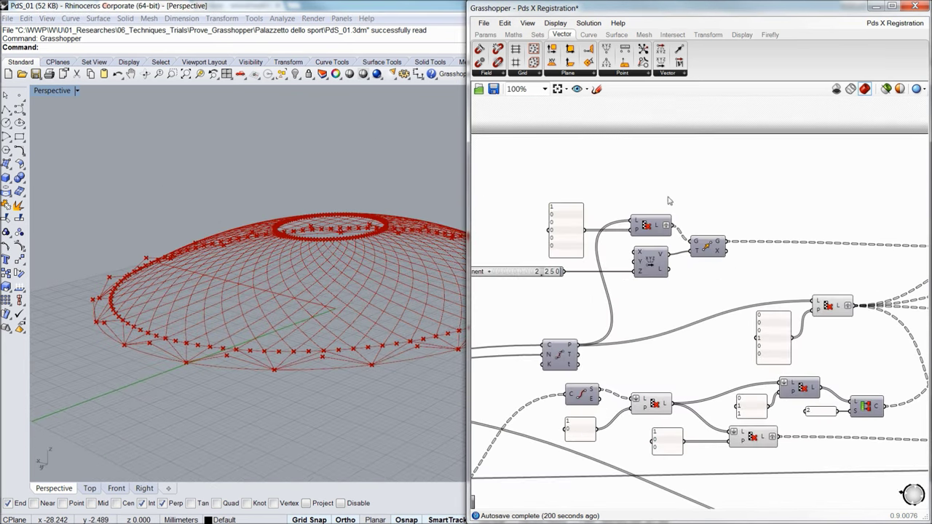
right_drag(629, 286, 668, 281)
click(717, 209)
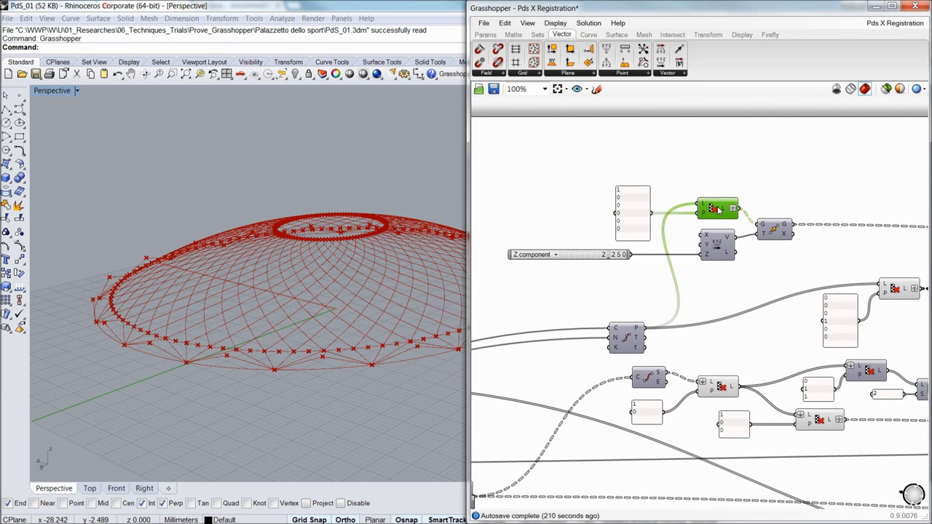
middle_click(717, 209)
click(736, 189)
right_drag(402, 321, 328, 342)
- Try a Z component value of 3.250 for the vector that raises the culled points
scroll(315, 345, up, 4)
right_drag(770, 273, 785, 280)
scroll(618, 266, up, 3)
drag(630, 263, 651, 258)
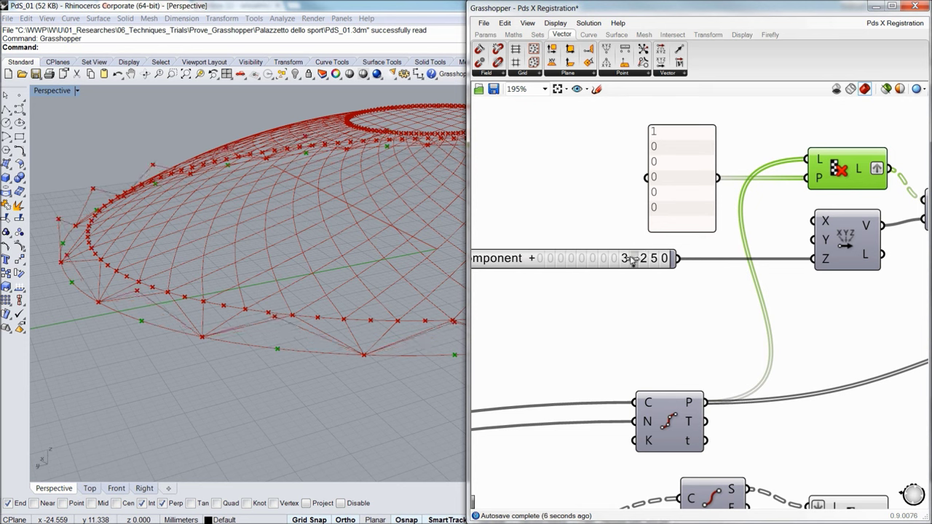
scroll(656, 280, down, 5)
- Trace how the raised points travel through the upper Weave, PolyLine and Explode components toward the Line component
right_drag(640, 270, 586, 260)
right_drag(786, 247, 753, 238)
scroll(797, 263, up, 2)
scroll(781, 261, down, 2)
right_drag(825, 263, 839, 233)
right_drag(645, 257, 735, 246)
right_drag(811, 270, 667, 259)
scroll(747, 242, up, 2)
click(742, 228)
right_drag(809, 232, 734, 247)
click(668, 197)
right_drag(788, 232, 706, 235)
click(699, 196)
right_drag(763, 267, 712, 259)
click(723, 232)
right_drag(737, 300, 685, 267)
- Turn on the preview of the Line component that connects the vertices of the two exploded polylines
click(760, 280)
middle_click(762, 278)
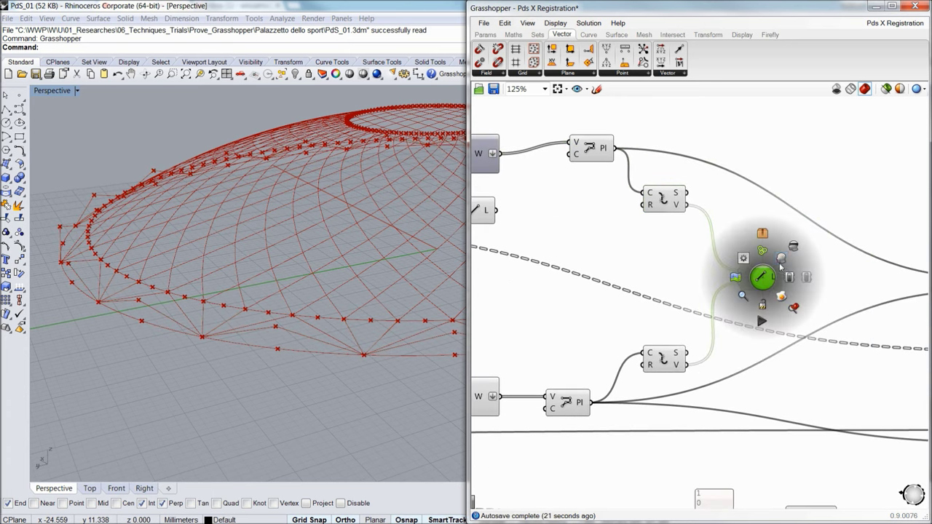
click(782, 261)
right_drag(353, 296, 346, 313)
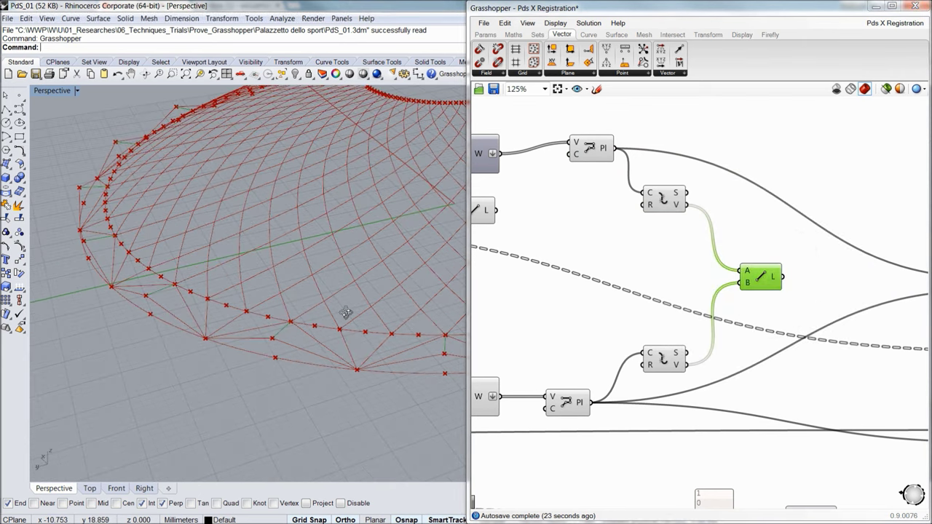
click(658, 324)
scroll(317, 301, down, 6)
right_drag(250, 352, 275, 343)
scroll(281, 341, down, 4)
scroll(263, 351, up, 5)
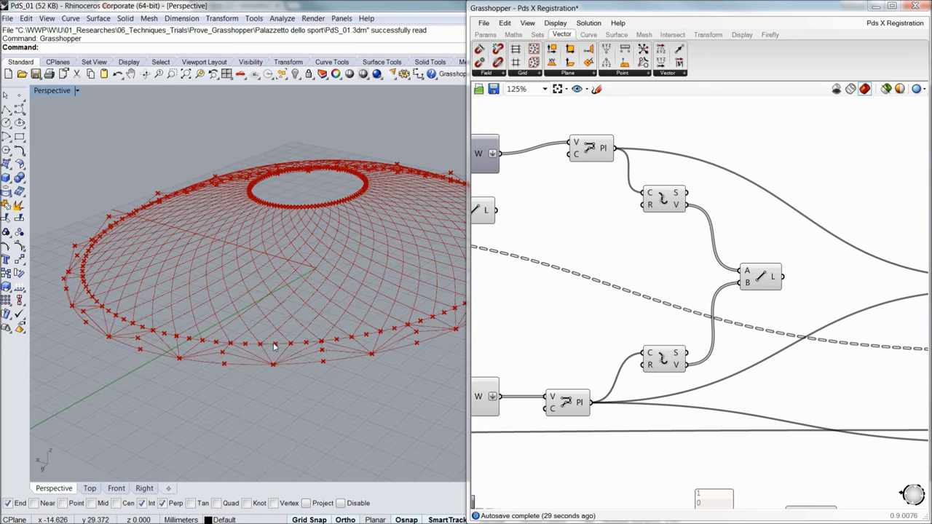
- Preview the Ruled Surface component built between the two PolyLines and turn its preview back off
right_drag(565, 296, 678, 276)
scroll(678, 276, down, 2)
right_drag(873, 351, 684, 306)
scroll(685, 322, down, 2)
scroll(706, 281, up, 4)
click(759, 225)
middle_click(755, 212)
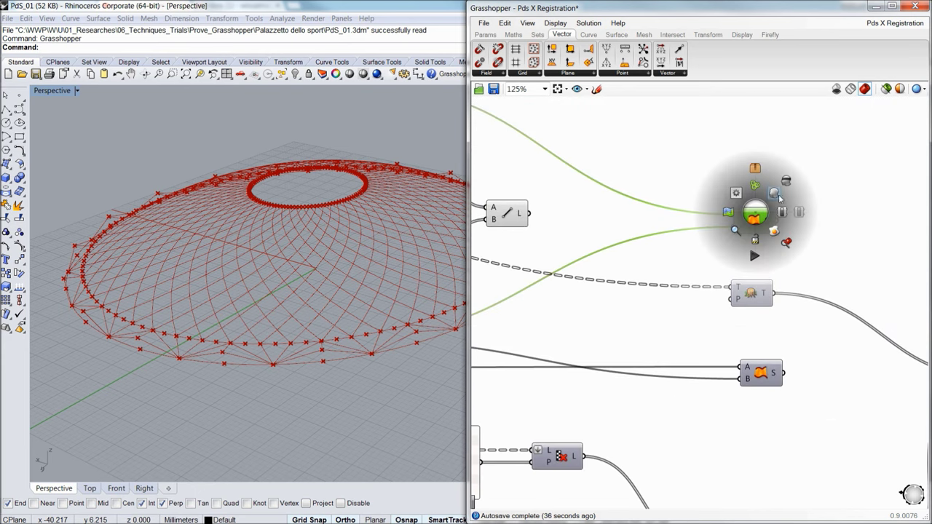
click(772, 194)
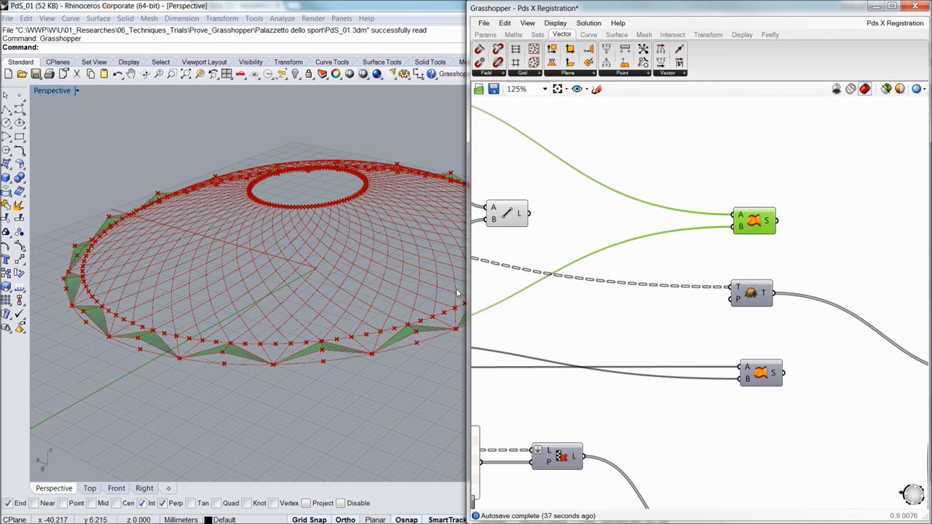
middle_click(755, 215)
click(786, 183)
right_drag(286, 321, 257, 341)
scroll(257, 339, down, 4)
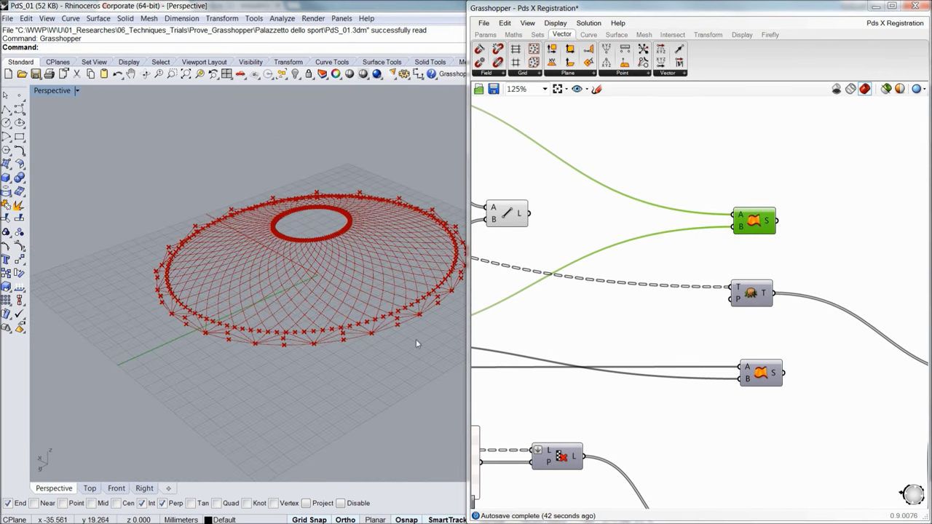
- Turn on the preview of the Extend Curve component driven by the Extention slider
right_drag(682, 356, 651, 318)
scroll(681, 340, down, 2)
right_drag(666, 353, 712, 285)
click(734, 356)
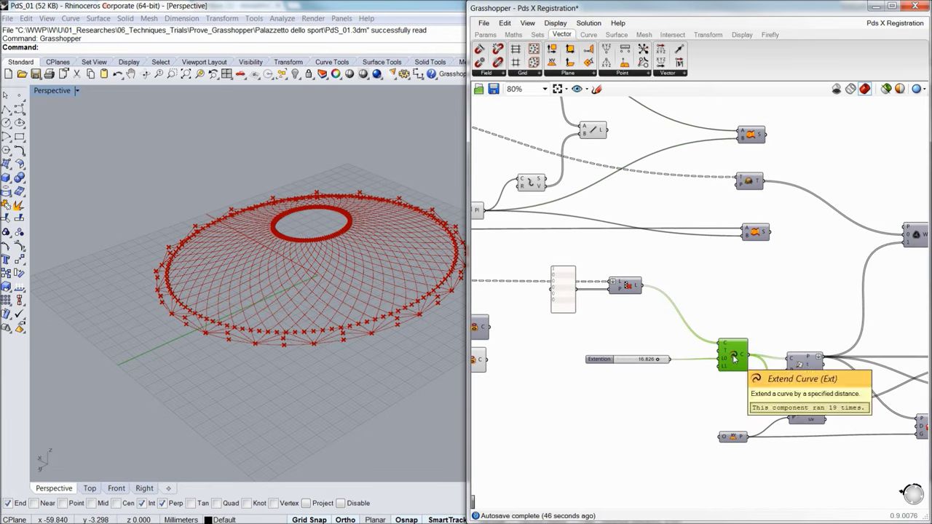
middle_click(733, 354)
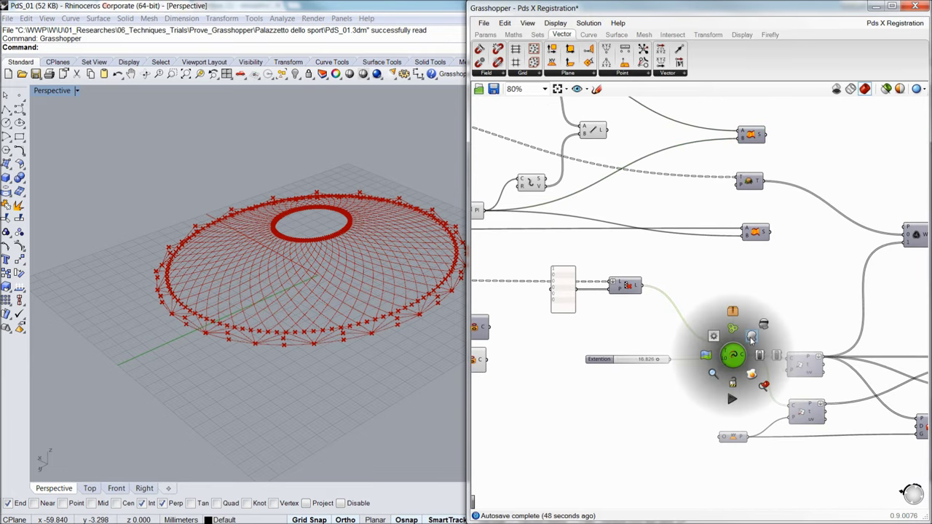
click(751, 339)
right_drag(273, 318, 297, 297)
- Turn on the preview of the Weave component that takes the upper curve-plane intersection points as its second input
right_drag(874, 375, 705, 335)
scroll(704, 335, up, 5)
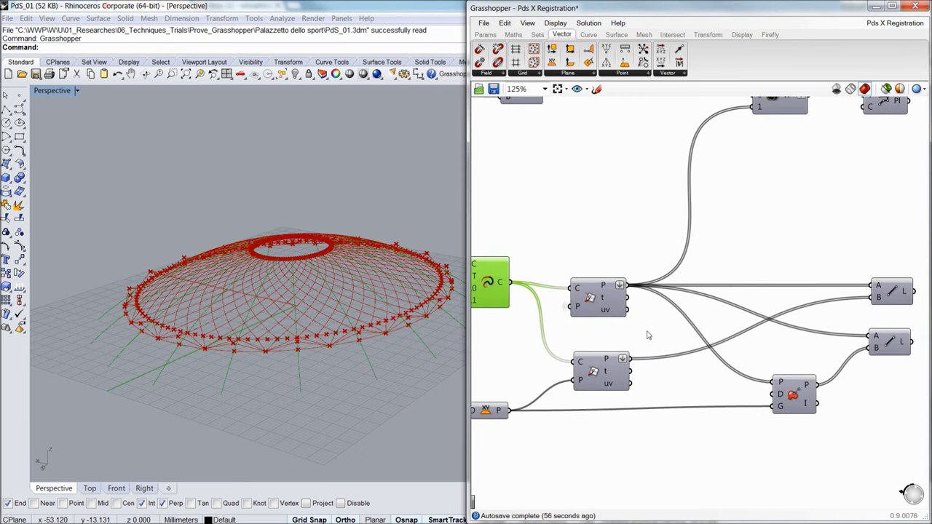
scroll(648, 334, down, 4)
click(715, 209)
middle_click(715, 208)
click(730, 186)
mouse_move(270, 325)
right_down()
mouse_move(266, 280)
mouse_move(257, 319)
right_up()
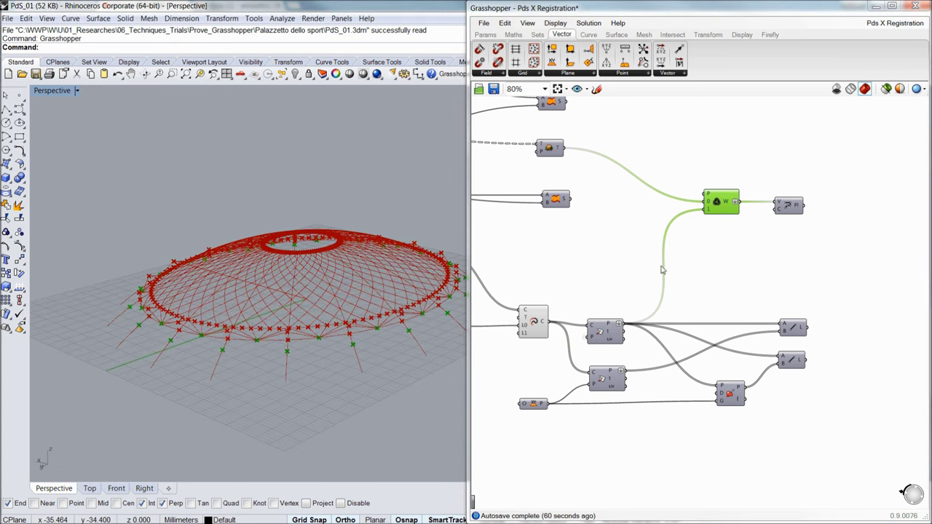
- Examine the branches that feed this Weave component, back to the culled points and the upper Curve | Plane intersection component
right_drag(663, 270, 758, 290)
right_drag(635, 185, 764, 275)
scroll(767, 277, down, 2)
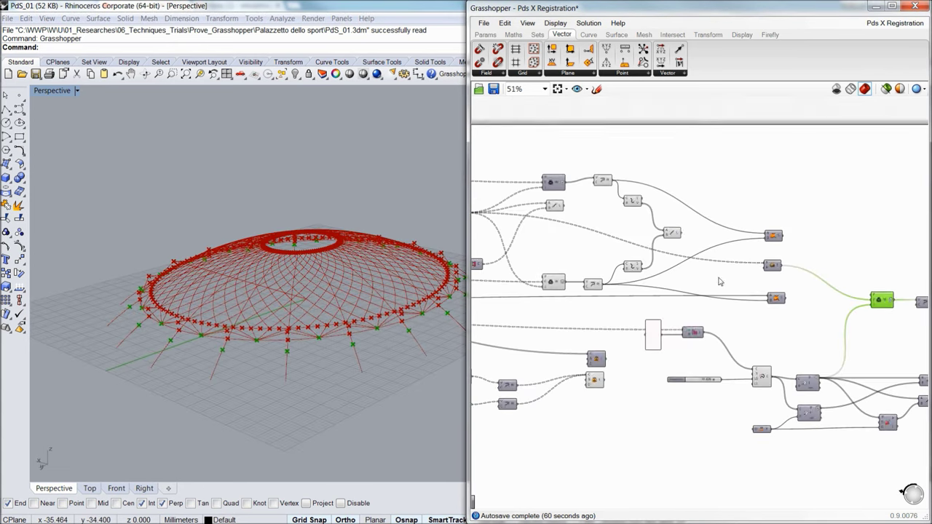
scroll(641, 268, down, 1)
scroll(495, 225, up, 5)
mouse_move(537, 256)
right_down()
mouse_move(614, 254)
mouse_move(549, 251)
right_up()
scroll(549, 250, down, 3)
right_drag(756, 313, 613, 293)
right_drag(822, 359, 662, 296)
scroll(809, 373, up, 2)
right_drag(730, 358, 737, 356)
scroll(737, 355, up, 1)
click(610, 332)
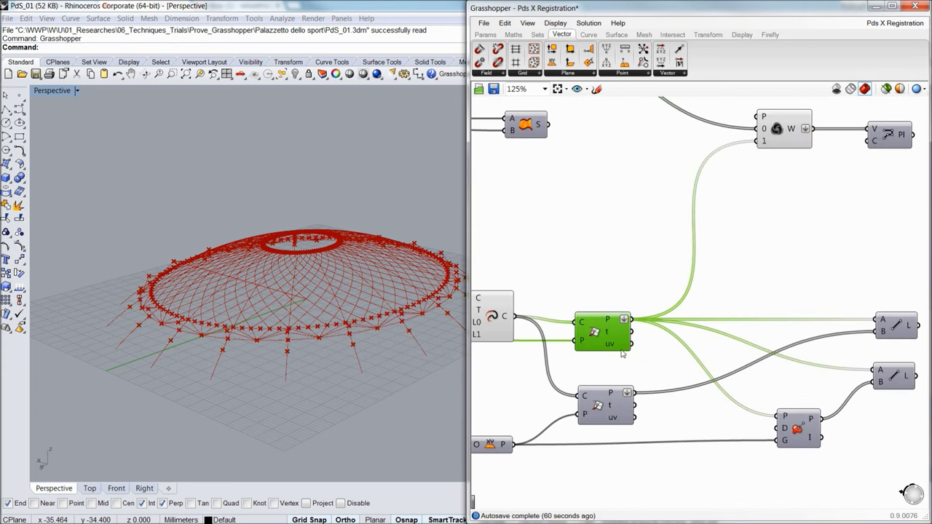
right_drag(787, 404, 785, 366)
click(770, 441)
- Turn on the preview of the PolyLine component that follows the Weave of the intersection points
scroll(774, 441, down, 1)
click(818, 201)
middle_click(818, 198)
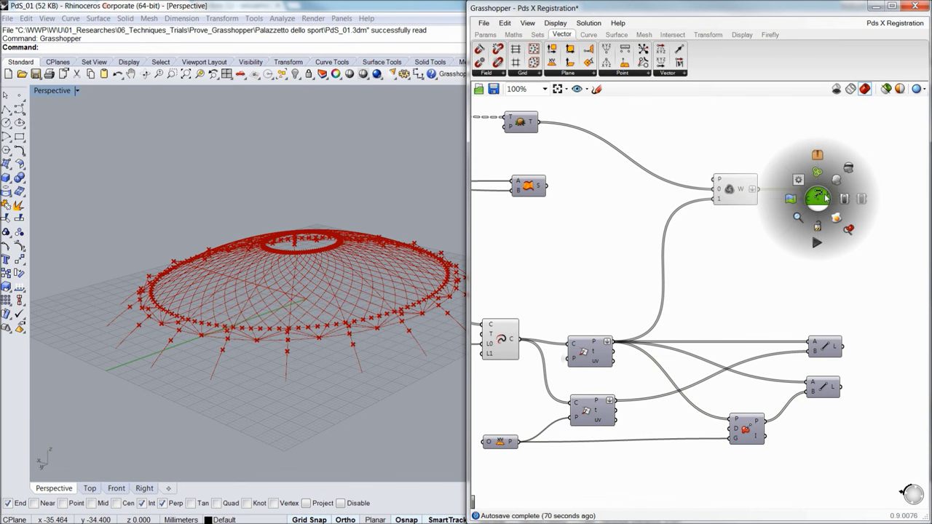
click(837, 180)
right_drag(377, 305, 373, 330)
scroll(239, 377, up, 5)
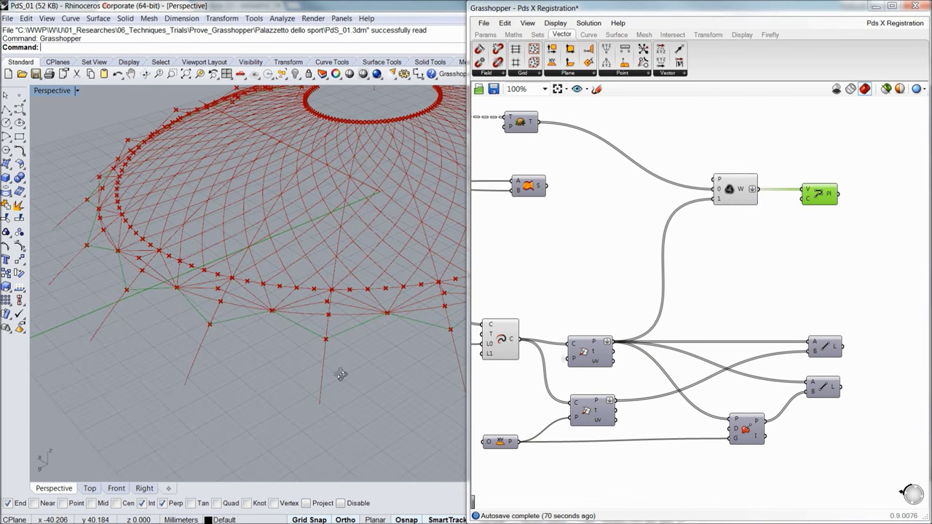
right_drag(340, 373, 340, 341)
- Turn on the previews of both Line components at the end of the support branch
drag(870, 315, 817, 412)
middle_click(829, 349)
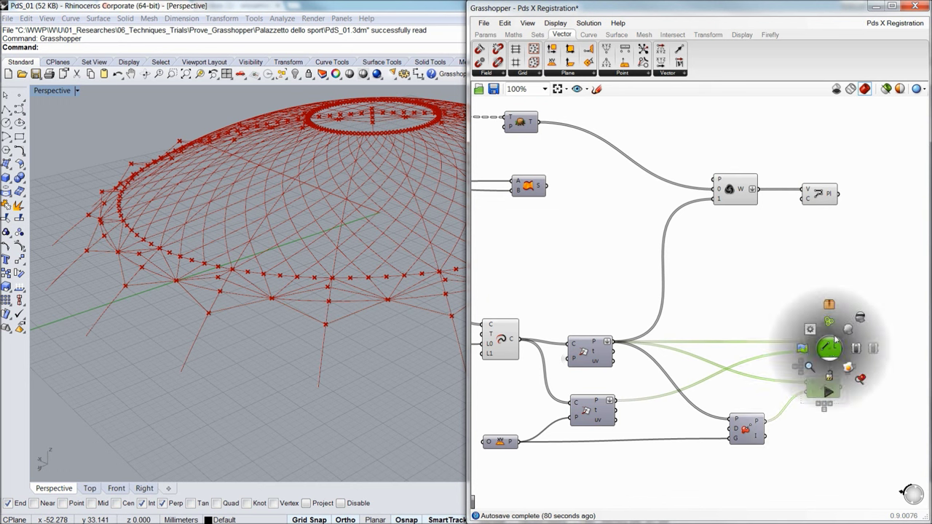
click(847, 330)
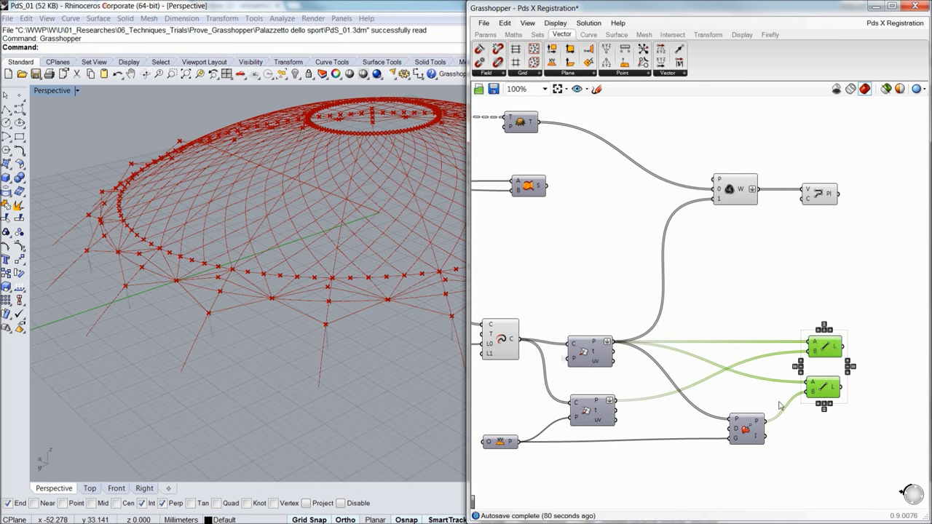
click(820, 439)
- Turn on the preview of the Project Point component that supplies the lower Line component's B input
click(754, 430)
middle_click(752, 427)
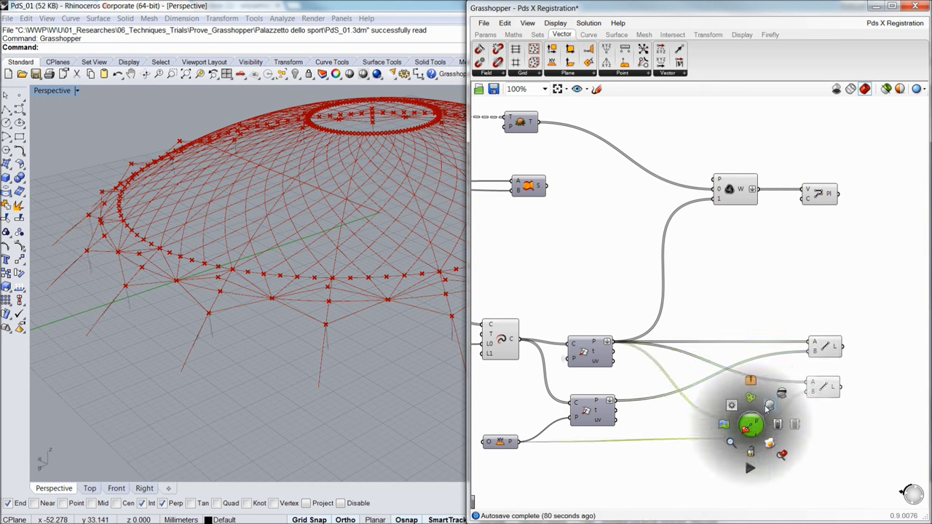
click(770, 406)
mouse_move(245, 349)
right_down()
mouse_move(230, 315)
mouse_move(254, 339)
mouse_move(313, 343)
mouse_move(191, 356)
mouse_move(220, 446)
mouse_move(228, 347)
right_up()
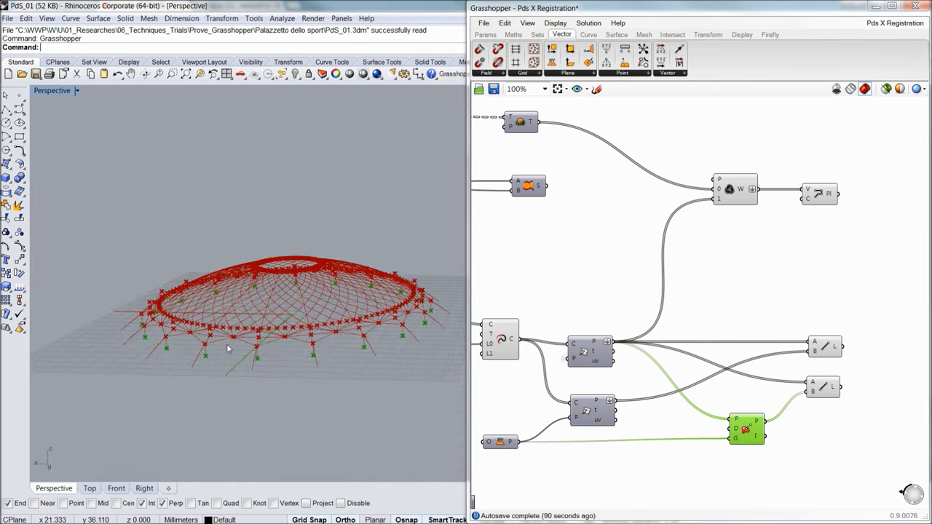
scroll(291, 331, up, 4)
- Preview the XY Plane component used for the intersection and projection, and turn its preview back off
right_drag(649, 357, 834, 350)
scroll(790, 351, down, 1)
scroll(701, 422, up, 3)
click(704, 419)
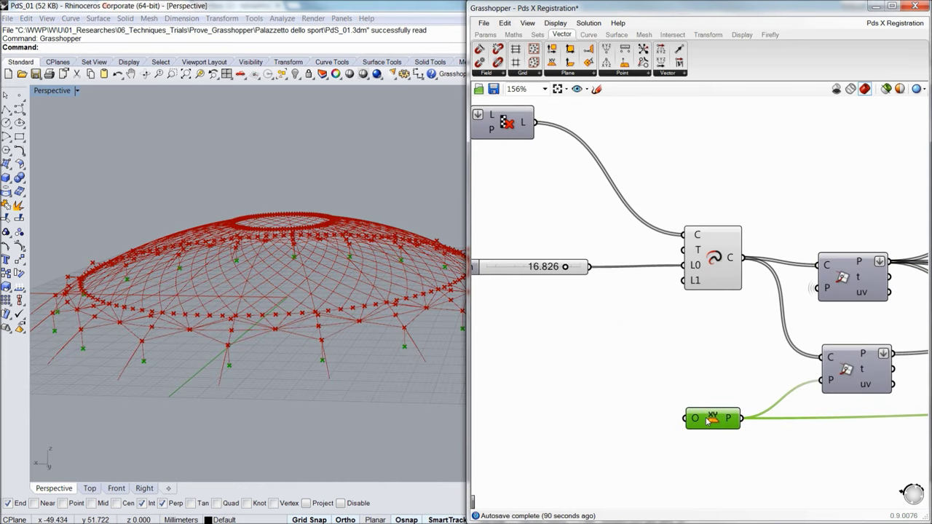
middle_click(705, 418)
click(729, 401)
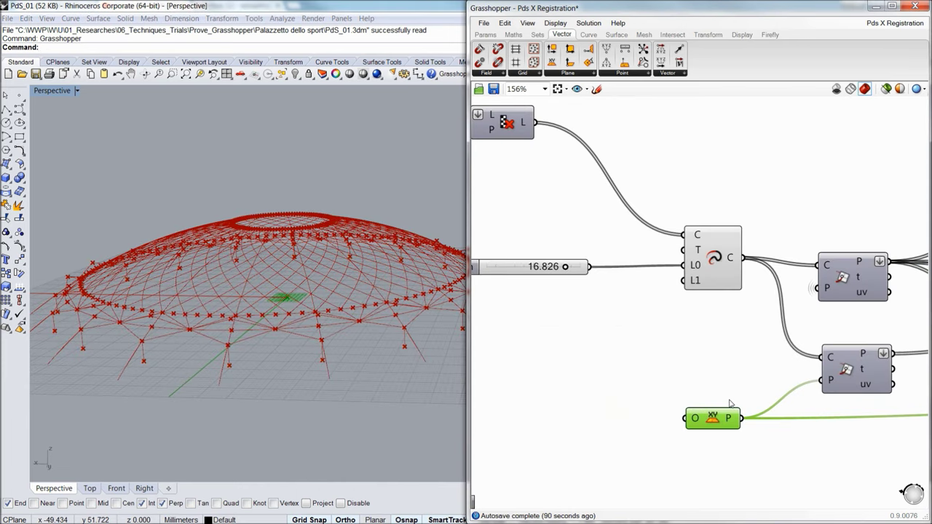
middle_click(717, 421)
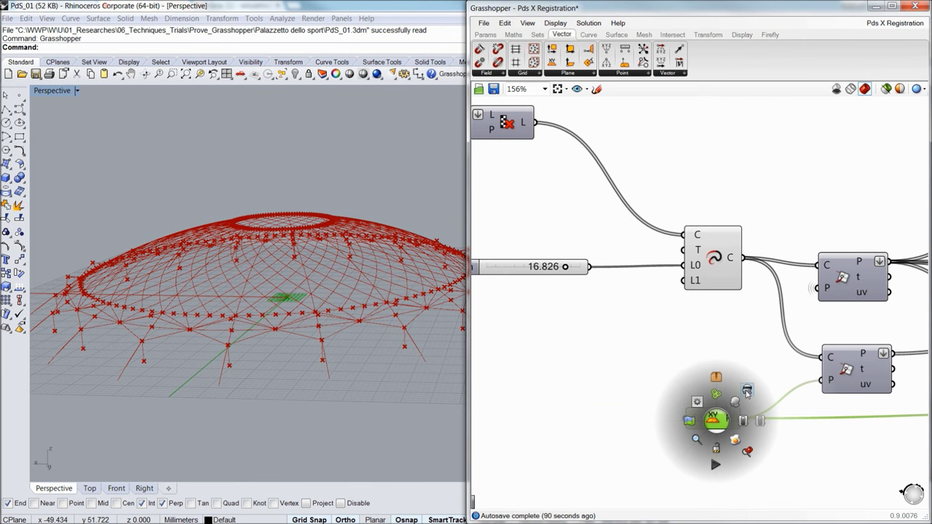
click(747, 393)
- Turn off the preview of the Extend Curve component
right_drag(753, 347, 711, 372)
scroll(710, 377, down, 9)
right_drag(621, 380, 798, 367)
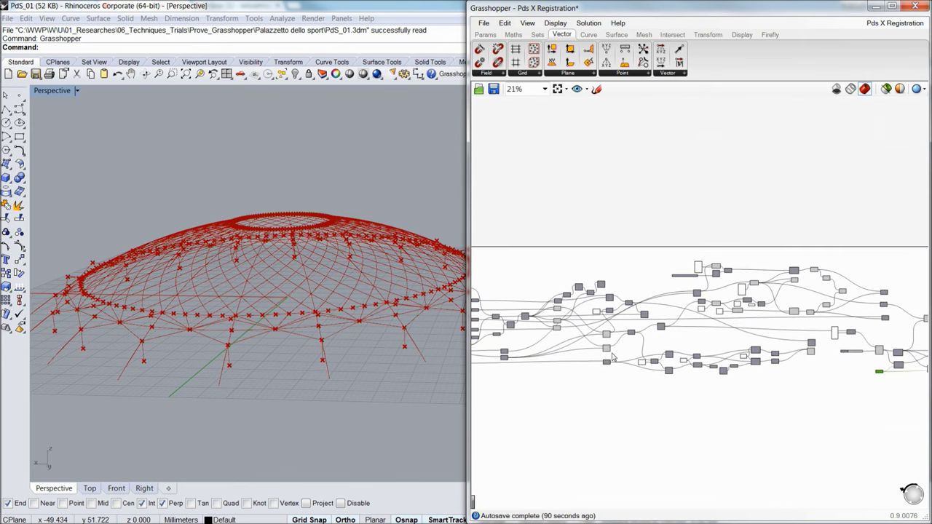
right_drag(611, 355, 646, 357)
right_drag(345, 307, 333, 329)
right_drag(761, 331, 578, 318)
scroll(772, 341, up, 6)
right_drag(787, 278, 790, 329)
click(629, 378)
middle_click(628, 378)
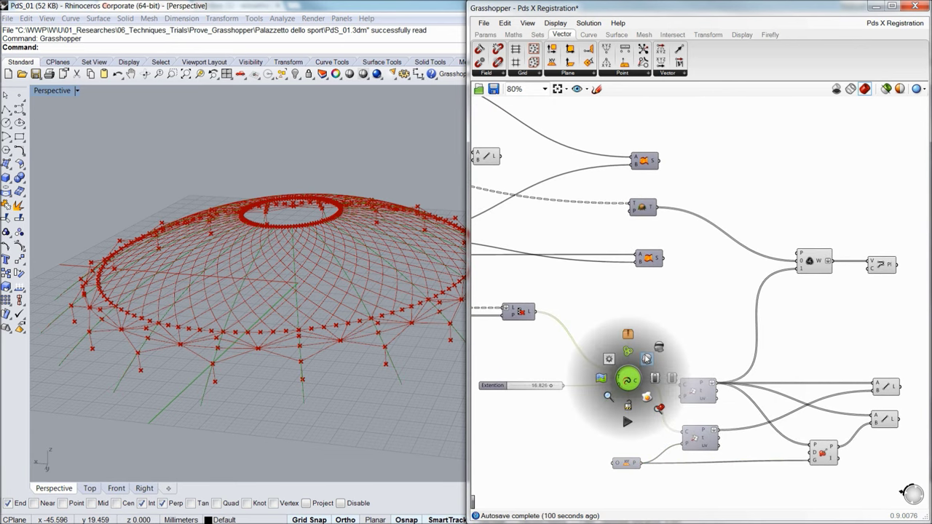
click(658, 351)
right_drag(385, 328, 356, 347)
scroll(638, 356, down, 1)
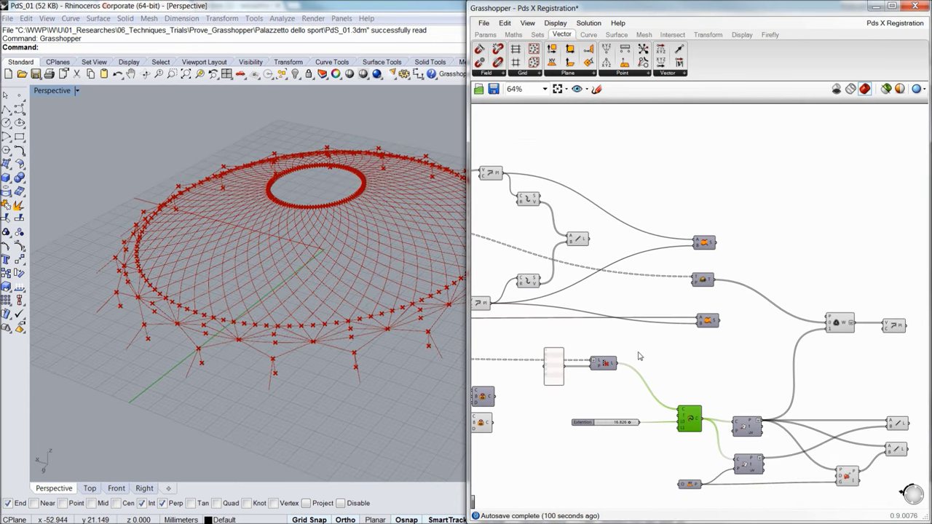
- Return to the input sliders and set the U Count slider to 17
scroll(600, 362, up, 2)
scroll(602, 362, down, 1)
right_drag(601, 363, 728, 352)
scroll(715, 359, down, 2)
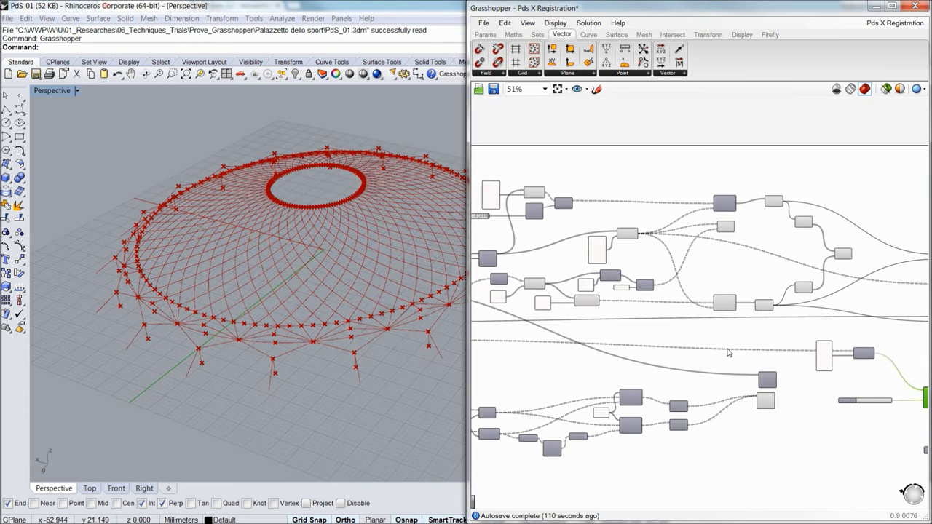
scroll(728, 352, down, 3)
right_drag(629, 351, 750, 349)
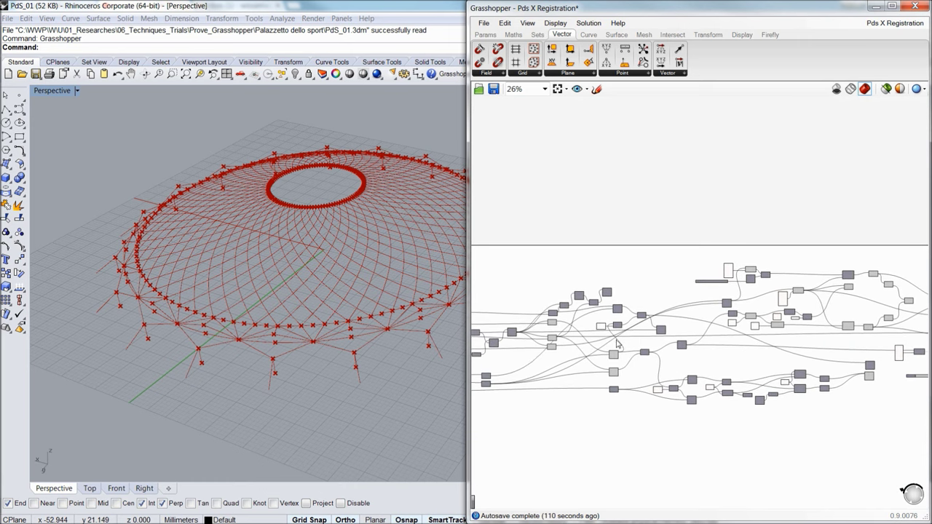
right_drag(618, 342, 762, 341)
right_drag(585, 339, 645, 340)
scroll(595, 356, up, 8)
right_drag(659, 380, 635, 306)
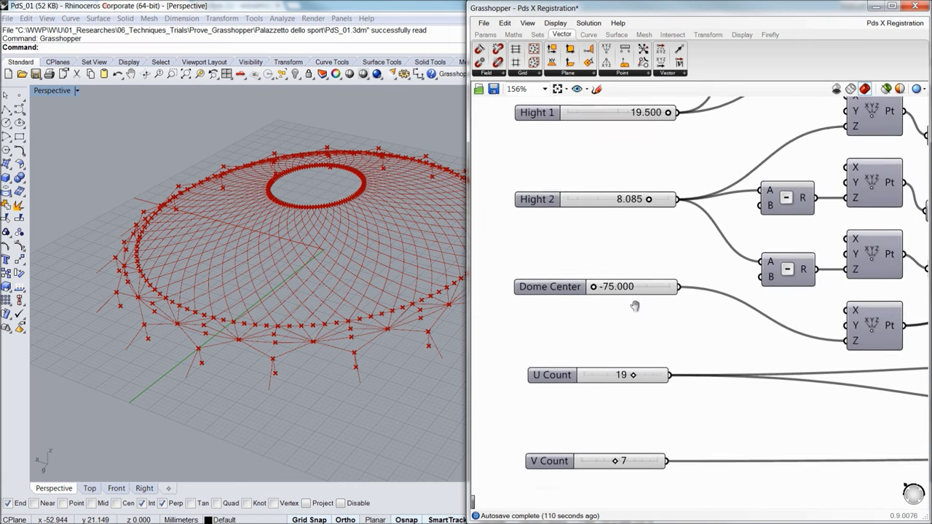
scroll(626, 375, up, 2)
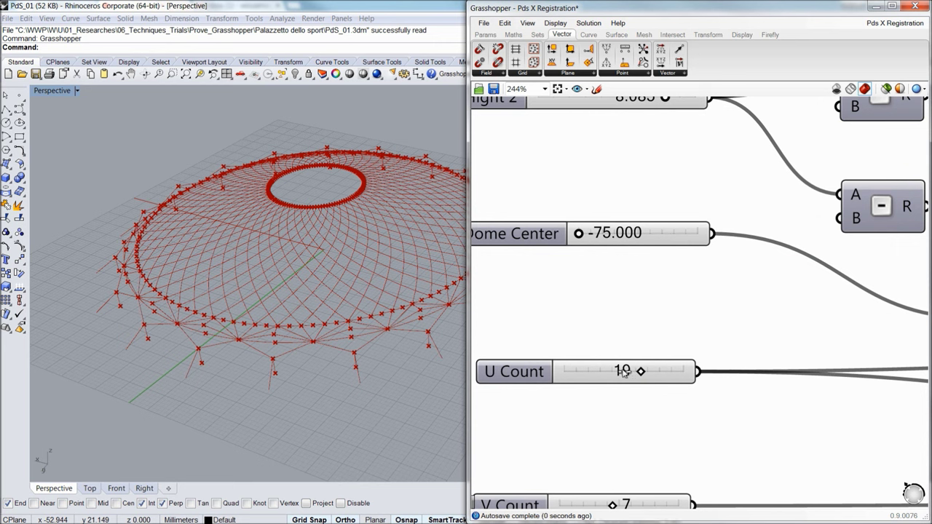
key(Left)
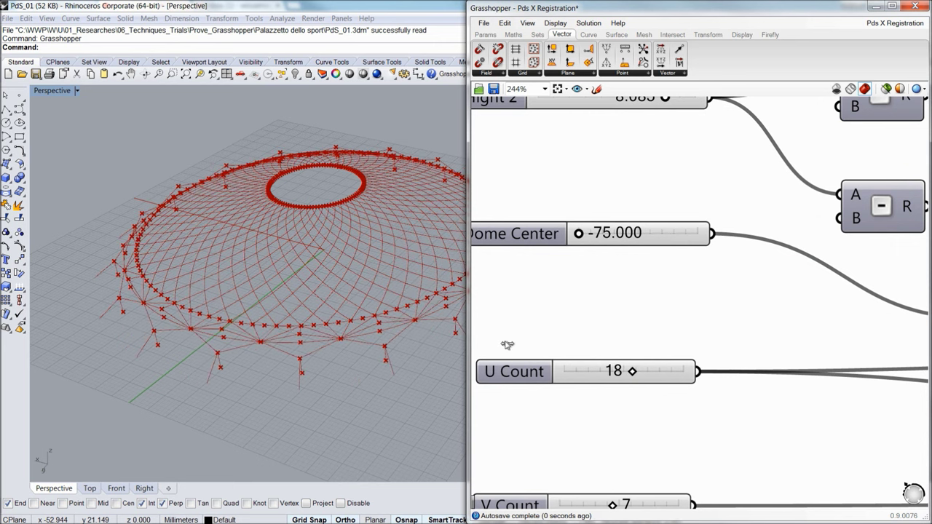
key(Left)
- Show the dome in the Top view and try the U Count slider at 15, ending at 24
right_drag(428, 296, 380, 311)
scroll(424, 301, down, 3)
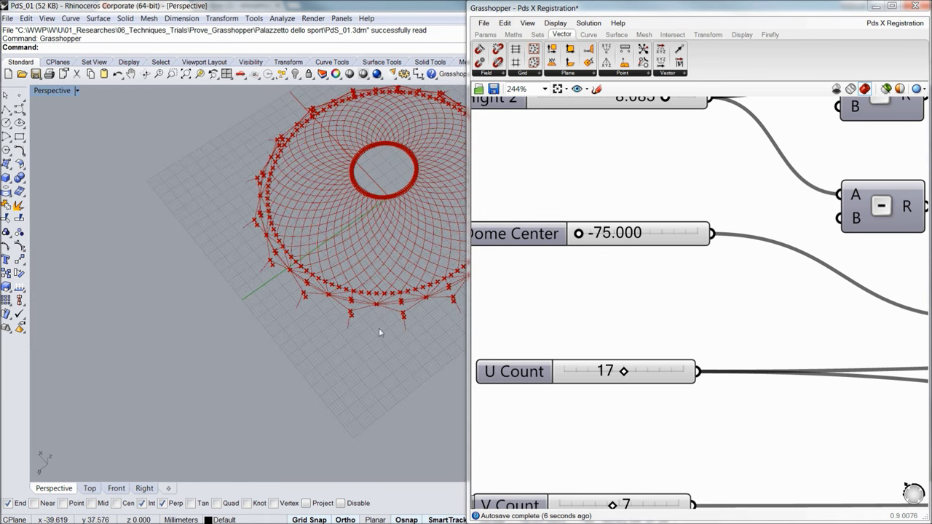
click(89, 489)
scroll(243, 338, down, 4)
scroll(243, 339, down, 2)
right_drag(292, 345, 217, 304)
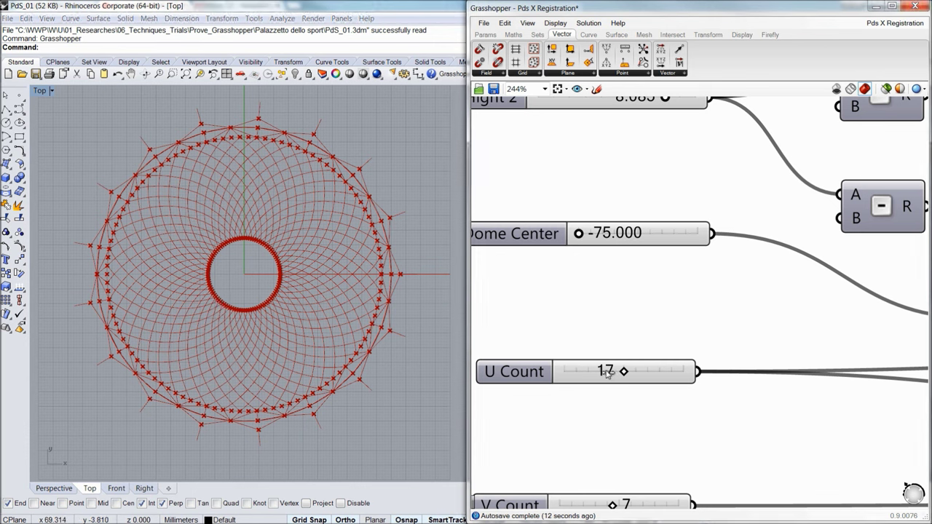
drag(623, 372, 607, 372)
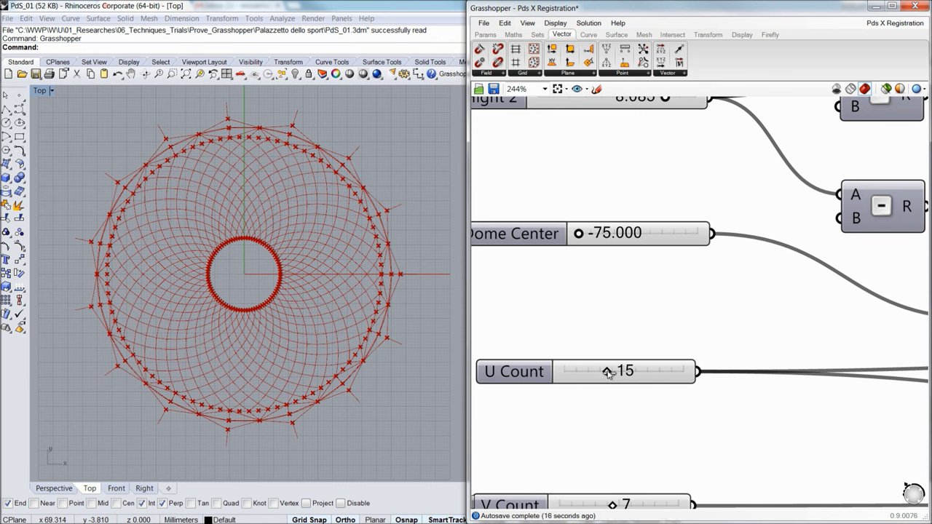
drag(673, 374, 685, 374)
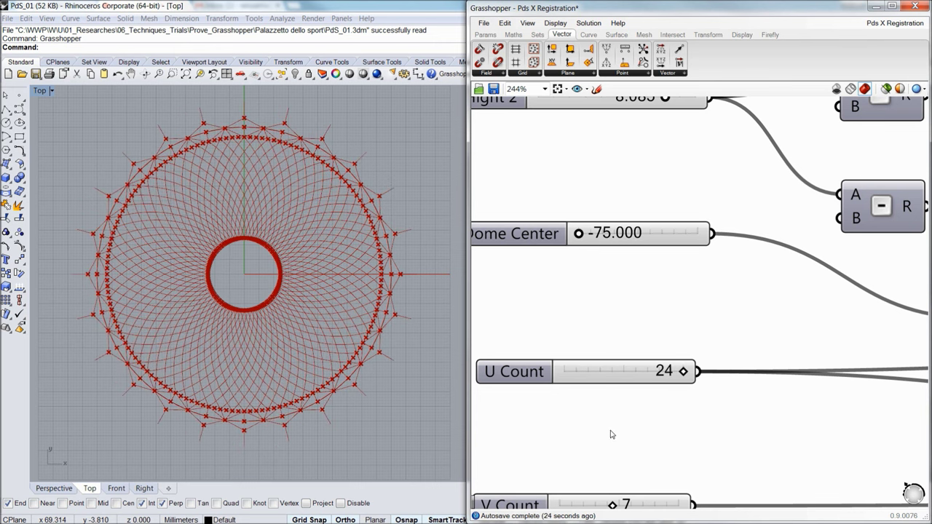
- Try the V Count slider at 6 and 9, ending at 10
right_drag(611, 432, 610, 294)
scroll(612, 358, up, 1)
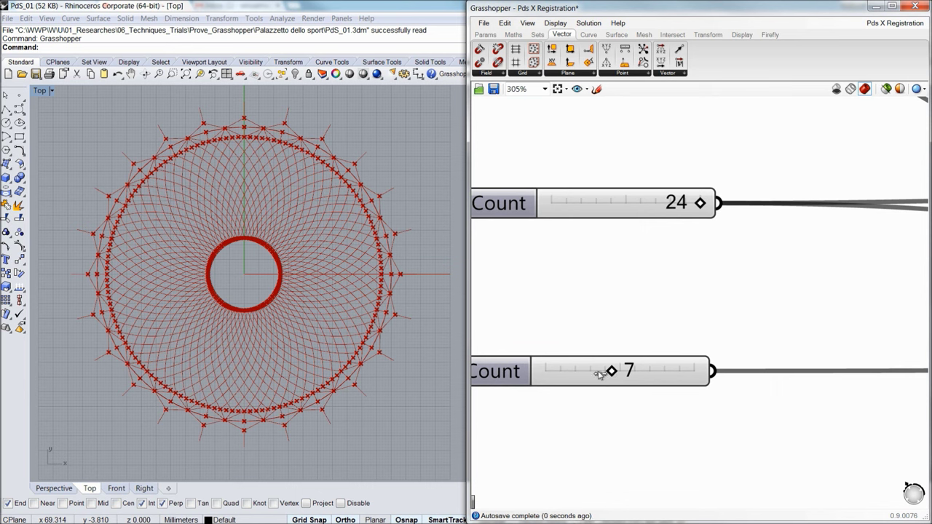
drag(599, 375, 615, 374)
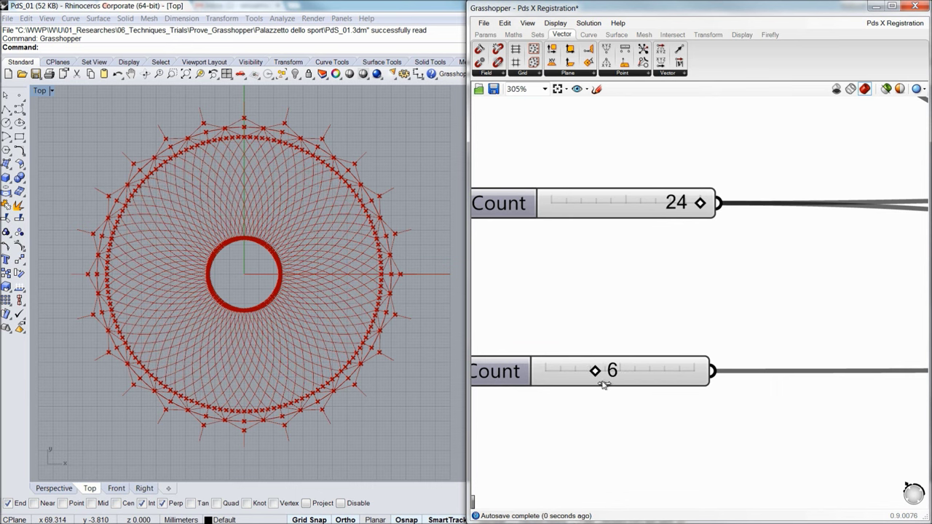
click(650, 374)
drag(650, 373, 649, 373)
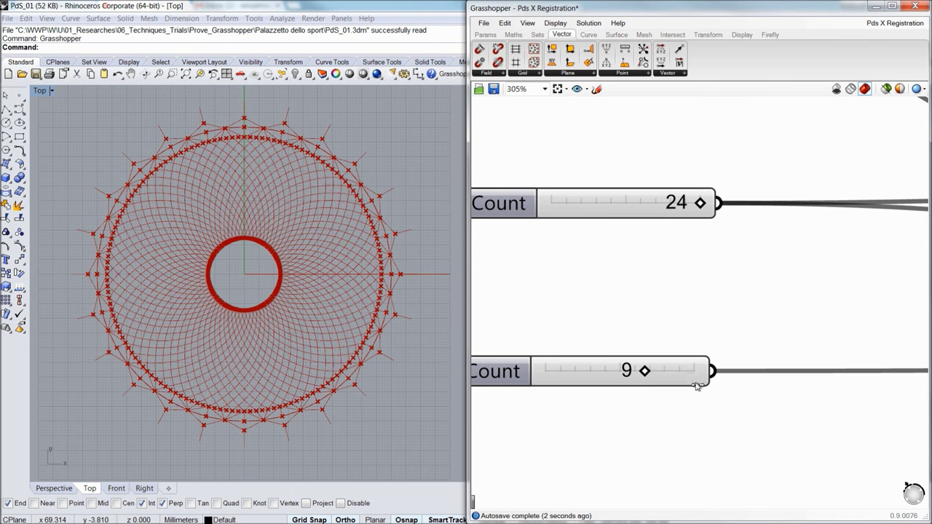
drag(646, 372, 697, 385)
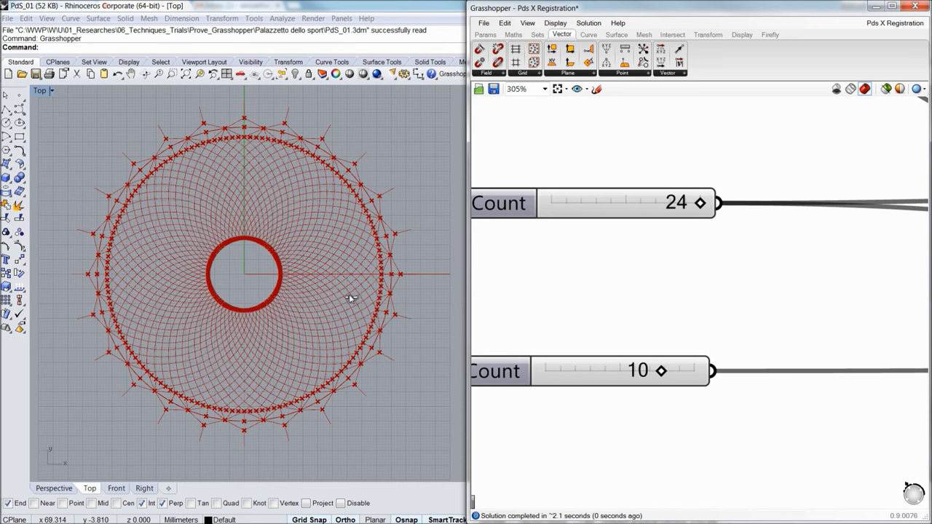
- Examine the denser rib grid and perimeter supports in the Top view and from closer up in the Perspective view
right_drag(277, 270, 300, 286)
scroll(299, 289, down, 2)
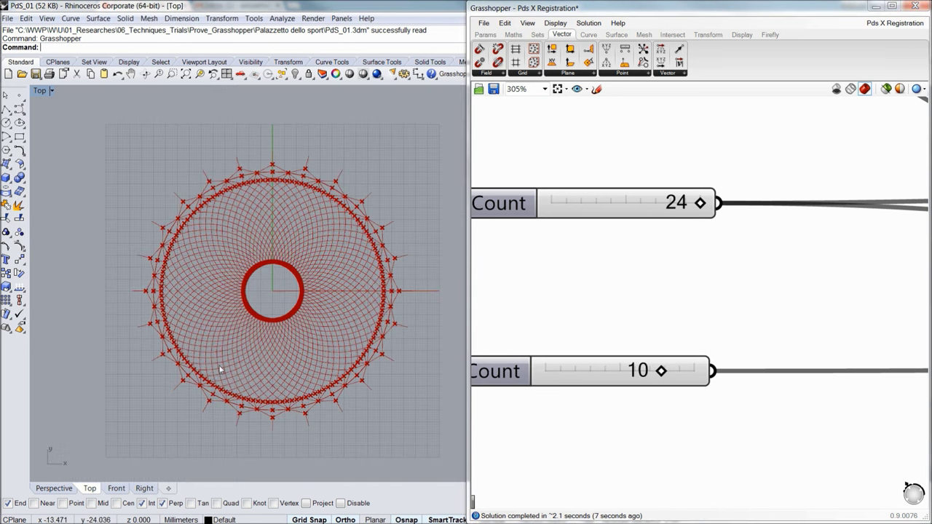
click(59, 490)
right_drag(354, 301, 383, 224)
scroll(334, 265, up, 8)
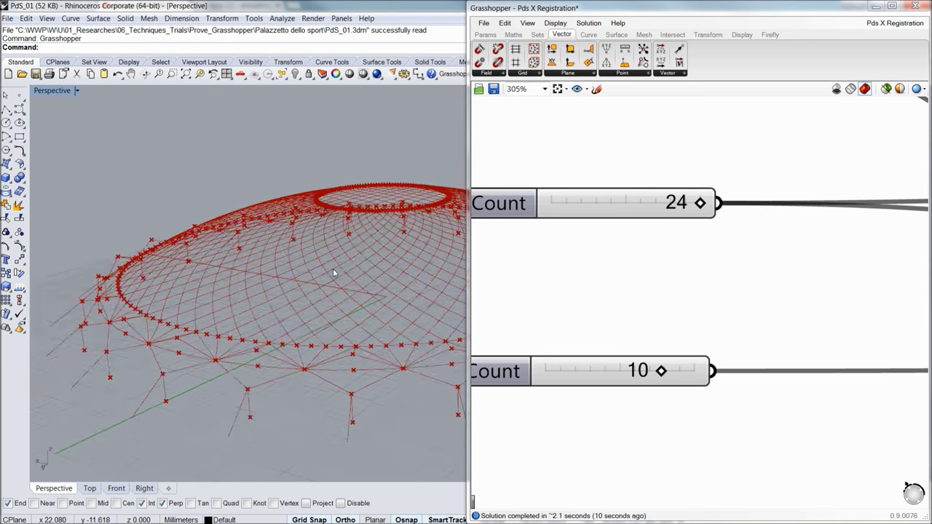
scroll(745, 300, down, 5)
scroll(750, 340, up, 4)
- Turn off the previews of the two Weave, one Line, two PolyLine and two Explode components in the support branch
scroll(750, 343, down, 4)
right_drag(891, 335, 747, 349)
right_drag(826, 348, 589, 351)
right_drag(813, 340, 601, 342)
right_drag(873, 340, 584, 340)
right_drag(800, 339, 680, 338)
scroll(676, 223, up, 4)
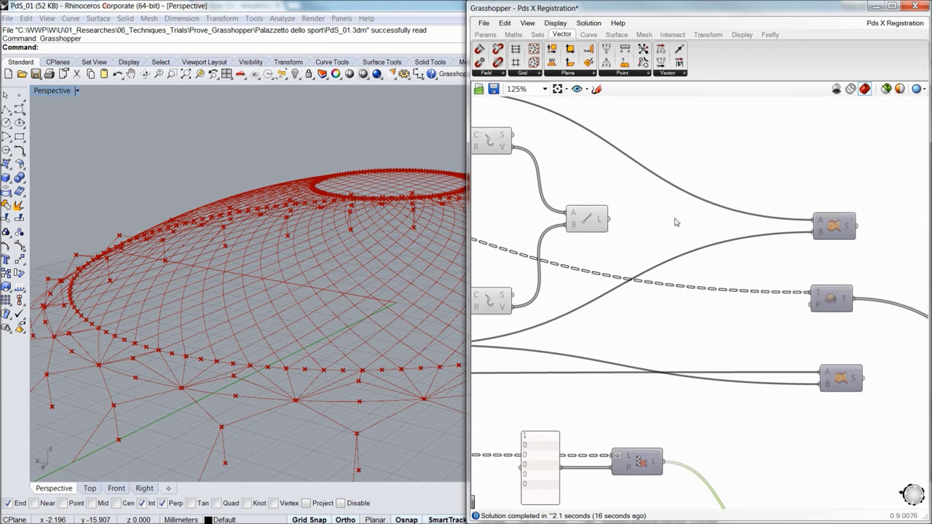
right_drag(619, 253, 817, 284)
scroll(757, 280, down, 1)
drag(721, 116, 545, 370)
middle_click(621, 353)
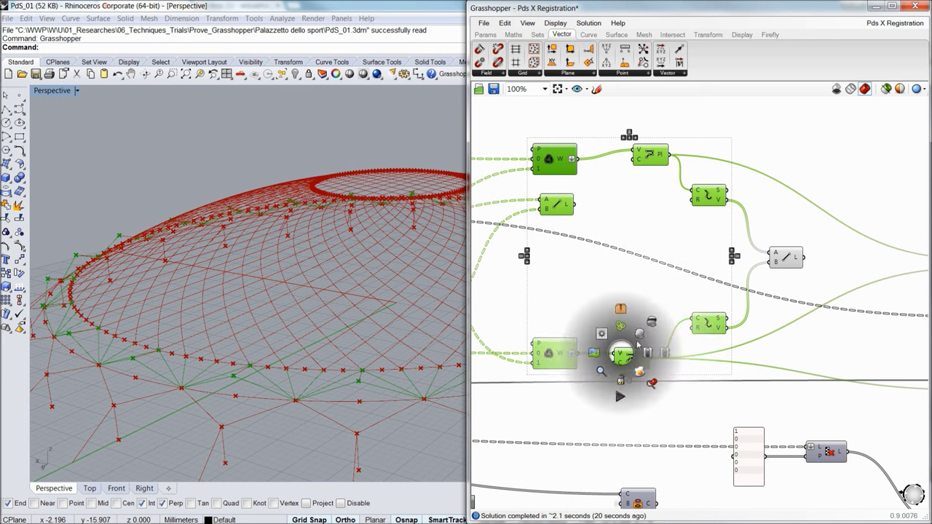
click(650, 327)
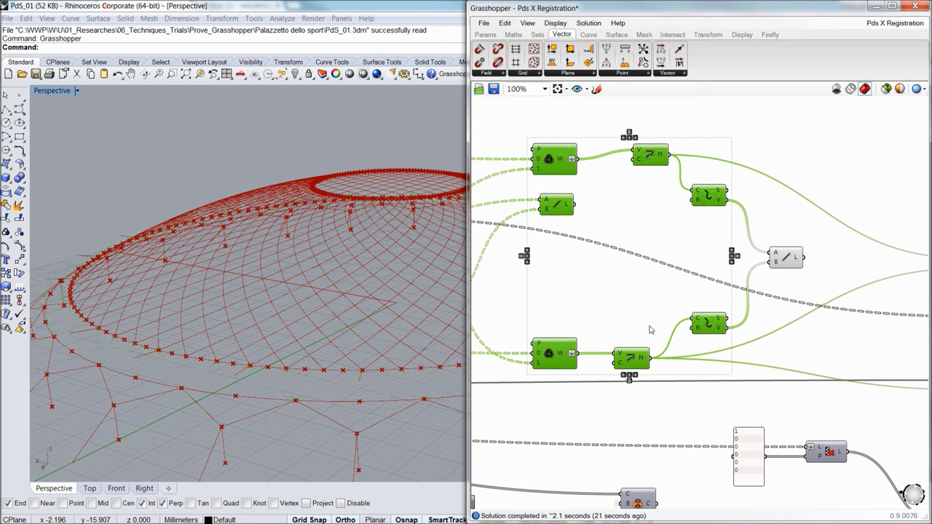
- Turn the previews of the upper and lower PolyLine components back on
click(635, 290)
click(660, 156)
middle_click(660, 156)
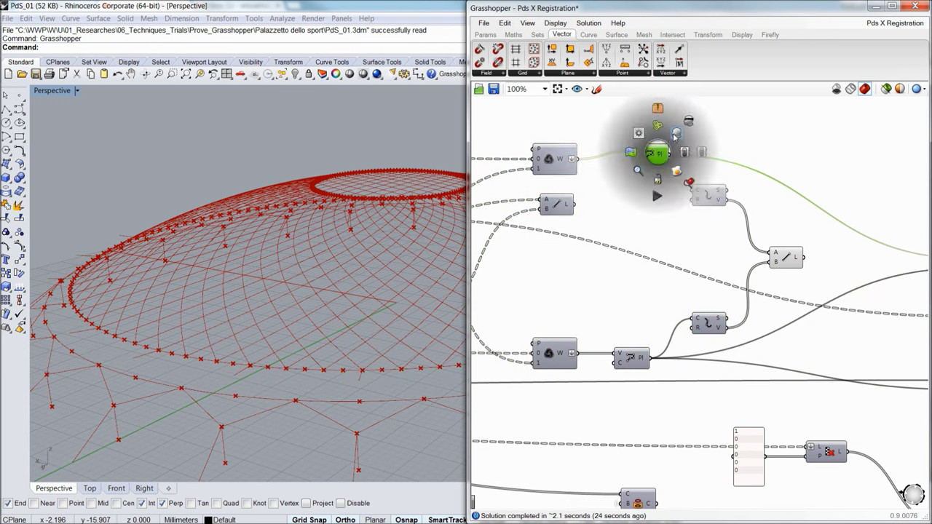
click(675, 136)
click(630, 357)
middle_click(631, 357)
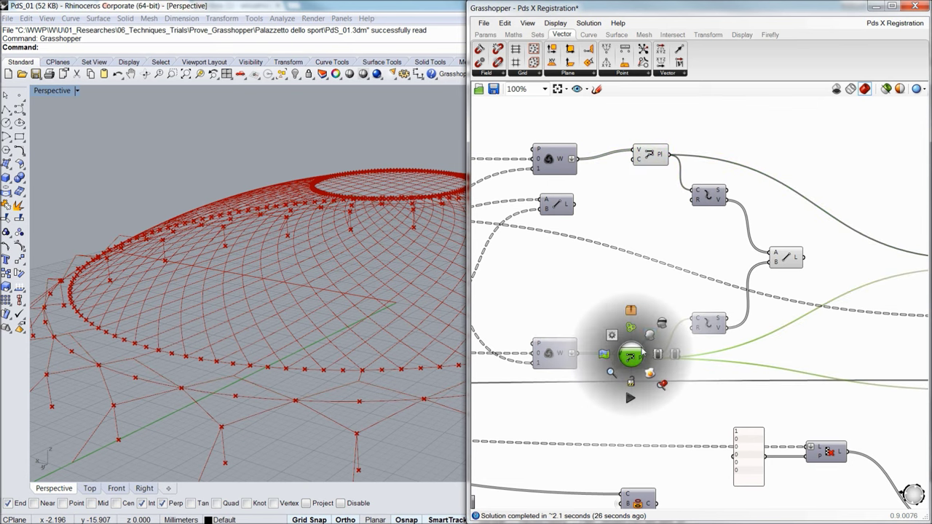
click(651, 335)
- Examine the dome model and the groups of components that feed the support branch
right_drag(367, 305, 397, 316)
right_drag(596, 325, 734, 303)
scroll(734, 304, down, 2)
right_drag(678, 327, 728, 261)
right_drag(721, 332, 752, 307)
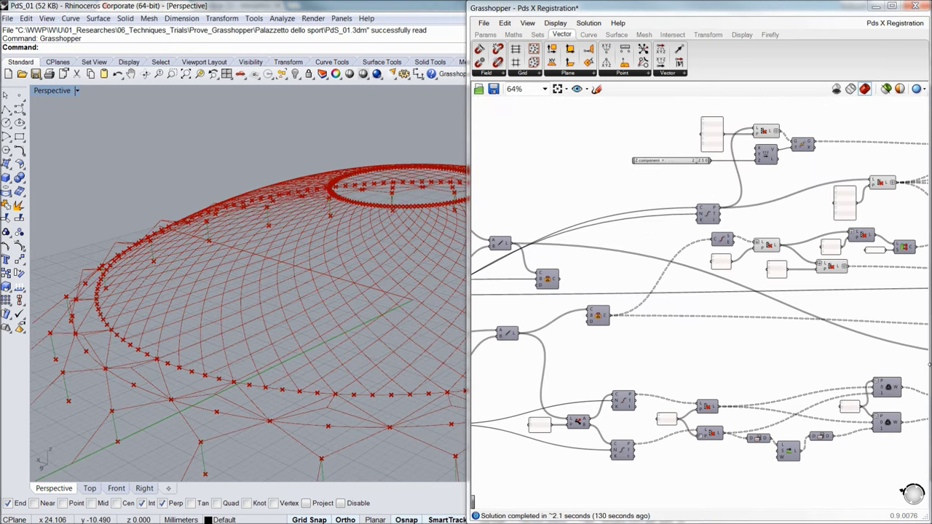
right_drag(734, 339, 673, 331)
scroll(672, 328, down, 1)
right_drag(729, 338, 716, 319)
scroll(702, 255, up, 4)
right_drag(686, 281, 791, 272)
scroll(781, 303, down, 2)
scroll(674, 276, up, 1)
scroll(791, 272, down, 2)
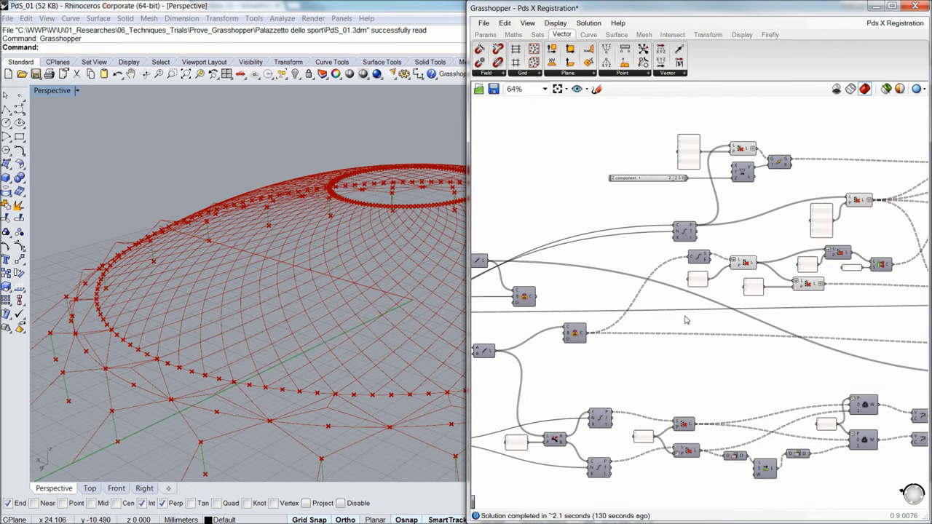
- Turn on the preview of the lower Line component that joins the points of the two Divide Curve components
right_drag(642, 321, 742, 290)
scroll(679, 303, up, 2)
click(676, 302)
right_drag(557, 318, 788, 287)
click(755, 298)
middle_click(755, 298)
click(775, 281)
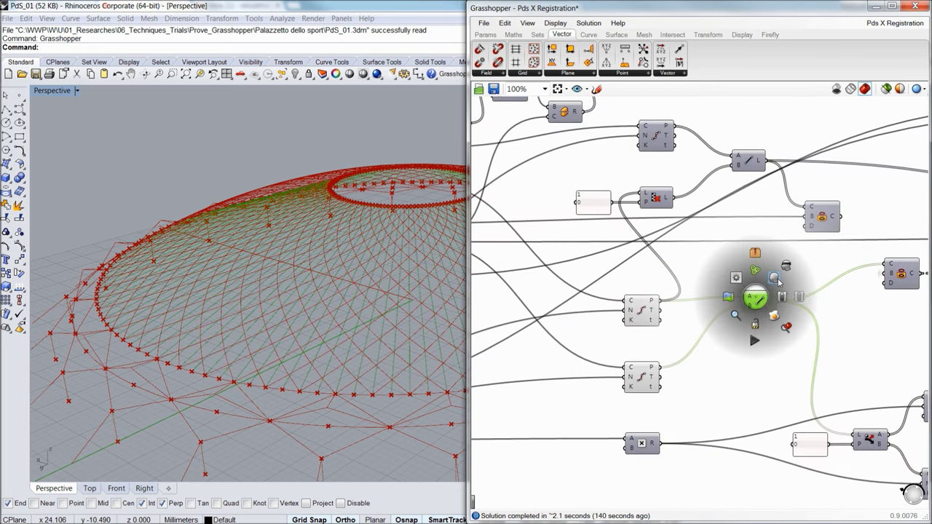
- Turn on the preview of the upper Line component at the dome's central ring and view its lines on the model
right_drag(415, 209, 395, 233)
right_drag(849, 309, 854, 344)
scroll(732, 330, down, 2)
right_drag(653, 315, 821, 311)
scroll(597, 280, up, 3)
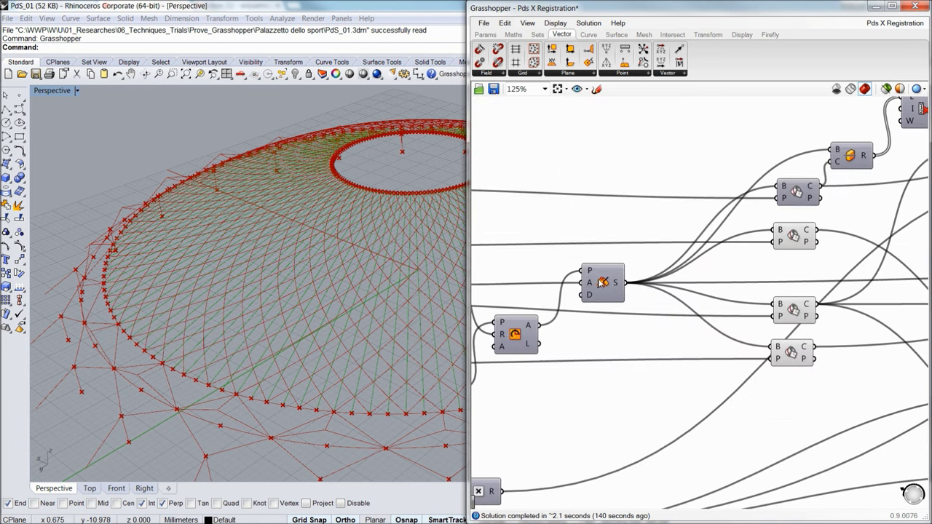
scroll(598, 280, down, 2)
right_drag(896, 327, 663, 313)
right_drag(833, 302, 760, 303)
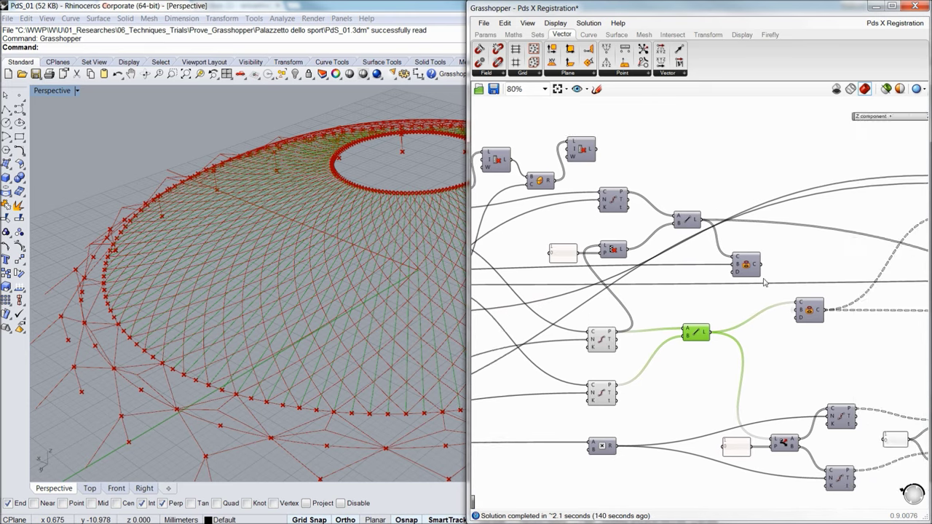
scroll(763, 278, up, 3)
click(737, 255)
click(608, 162)
middle_click(608, 163)
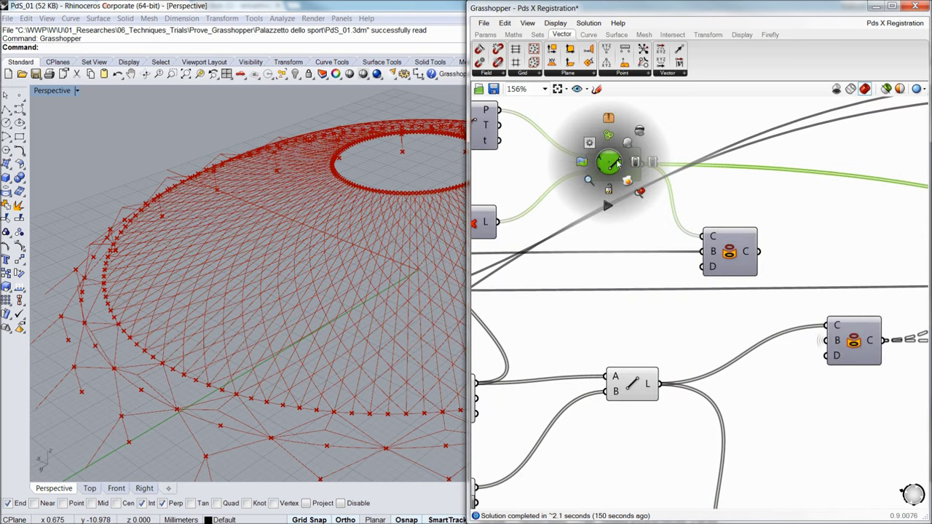
click(633, 148)
right_drag(363, 126, 372, 162)
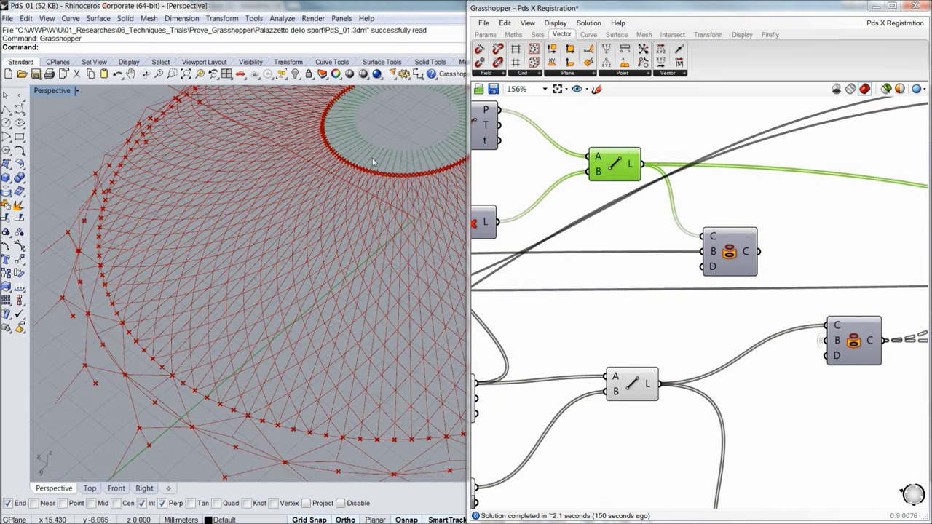
- Turn off the preview of the lower Line component
click(636, 384)
middle_click(635, 385)
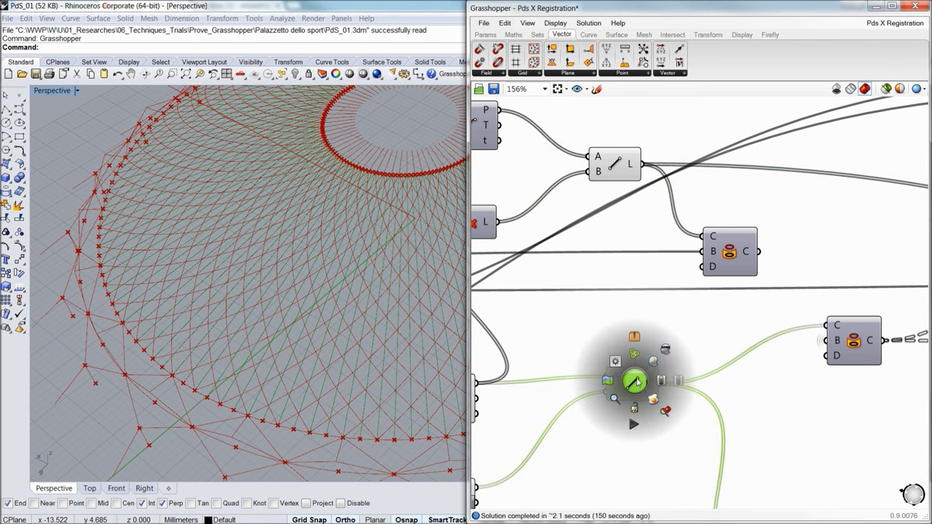
click(665, 351)
- Turn on the preview of the Project component fed by the upper Line component
right_drag(612, 255, 584, 333)
click(697, 323)
middle_click(698, 322)
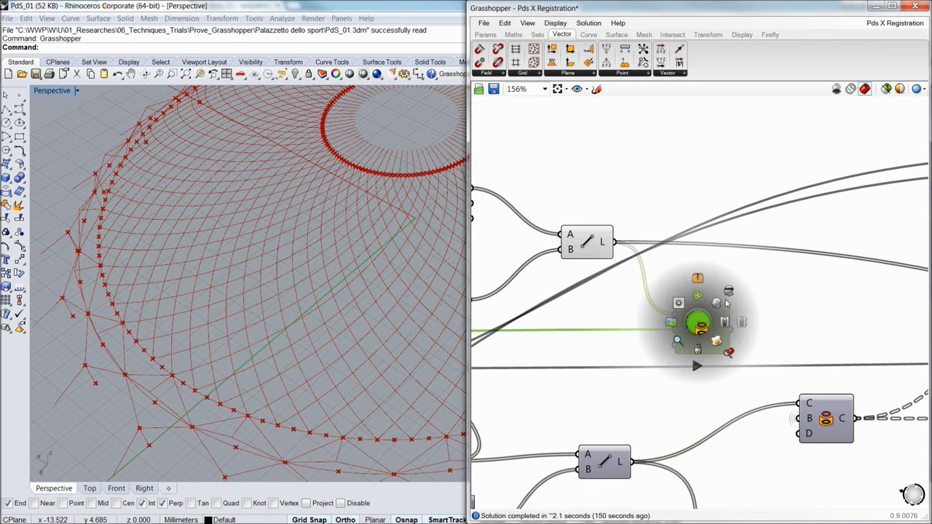
click(715, 306)
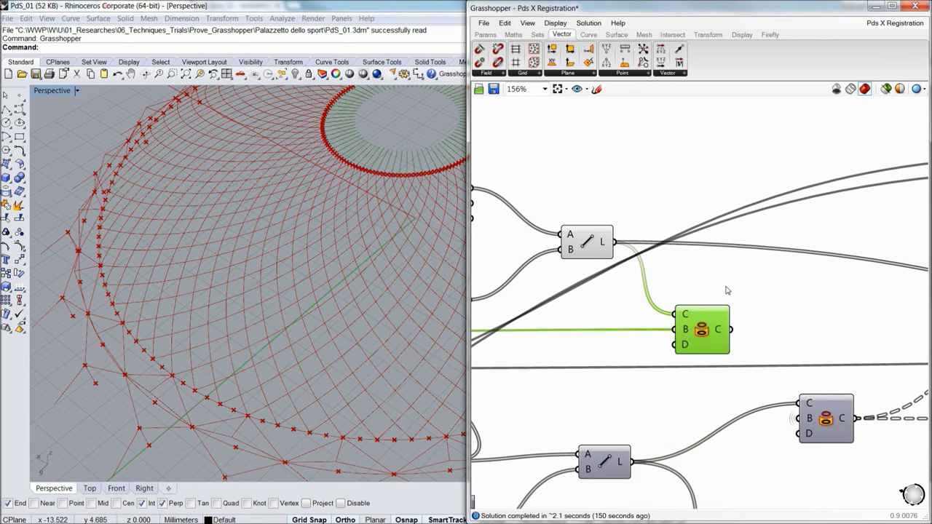
click(726, 290)
- Inspect the projected curves around the central ring up close and turn off the preview of the upper Line component
right_drag(649, 353, 651, 378)
right_drag(394, 190, 366, 175)
scroll(404, 146, up, 12)
scroll(317, 217, down, 7)
click(586, 263)
middle_click(585, 263)
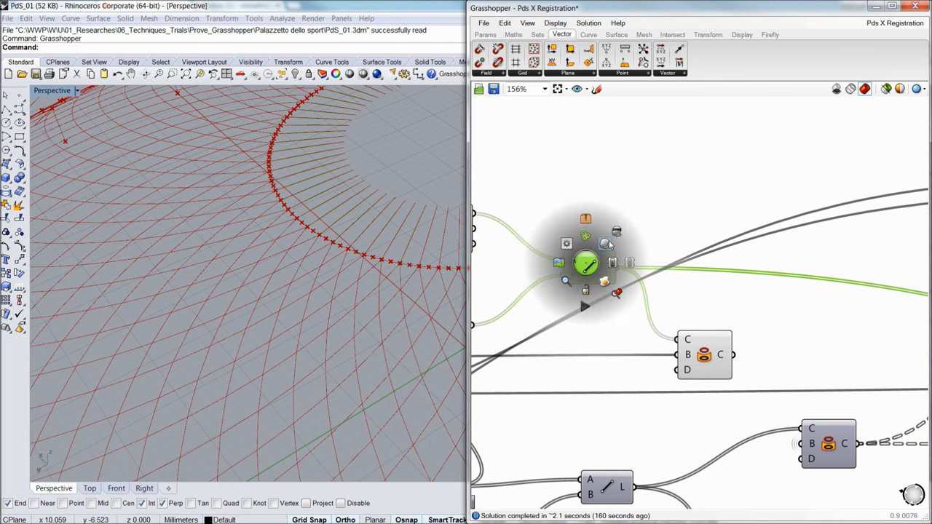
click(616, 236)
- Turn off the preview of the Cull Pattern component fed by the End Points component
right_drag(662, 309, 621, 307)
scroll(621, 306, down, 5)
right_drag(812, 313, 697, 312)
scroll(701, 306, up, 5)
click(693, 270)
middle_click(693, 268)
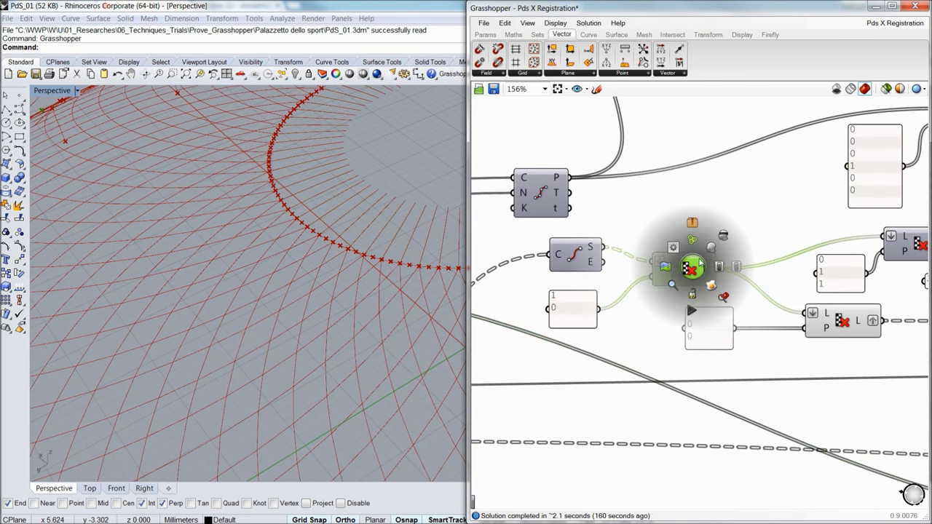
click(723, 236)
- Select the lower of the two downstream Cull Pattern components and examine its highlighted points along the dome's rim
right_drag(750, 307, 617, 327)
click(720, 350)
middle_click(712, 345)
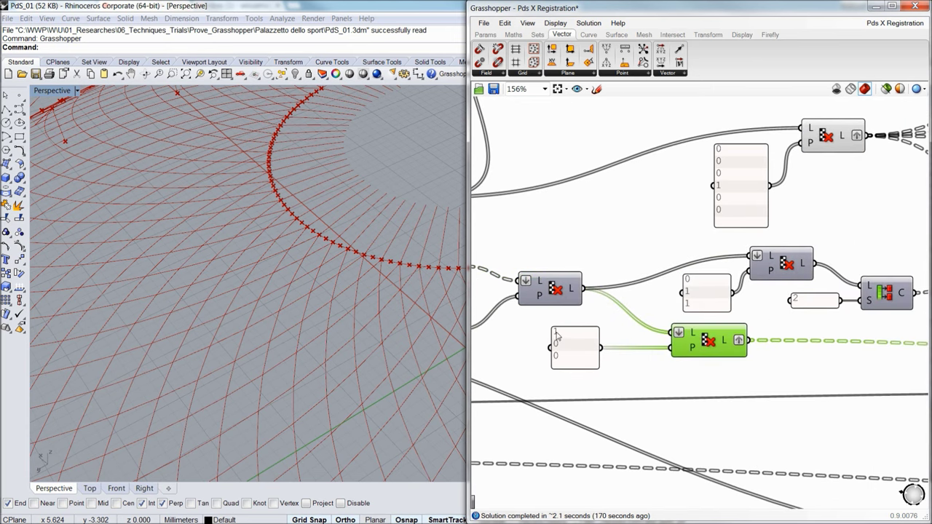
scroll(560, 332, down, 5)
right_drag(354, 338, 345, 326)
scroll(338, 329, down, 10)
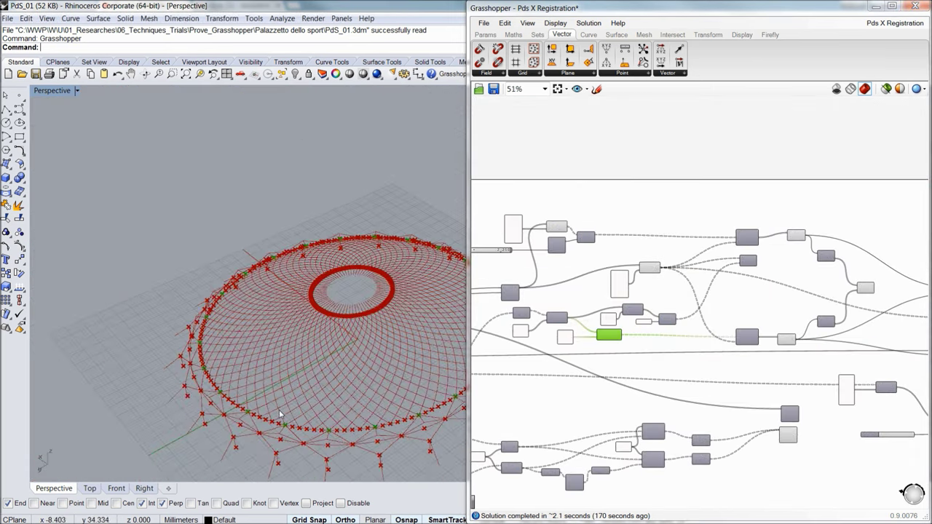
scroll(274, 443, up, 5)
scroll(650, 366, up, 5)
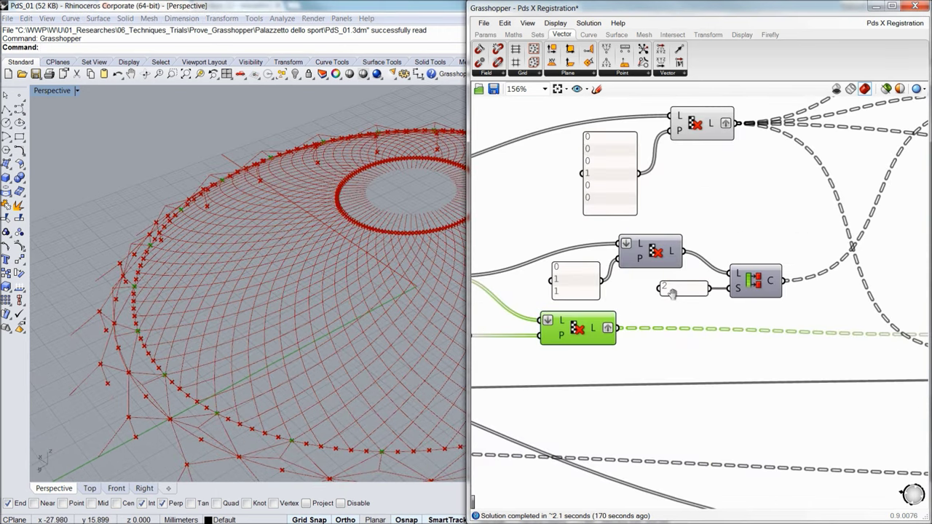
- Turn off the preview of the selected lower Cull Pattern component driven by the 1, 0, 0 pattern
scroll(746, 384, down, 1)
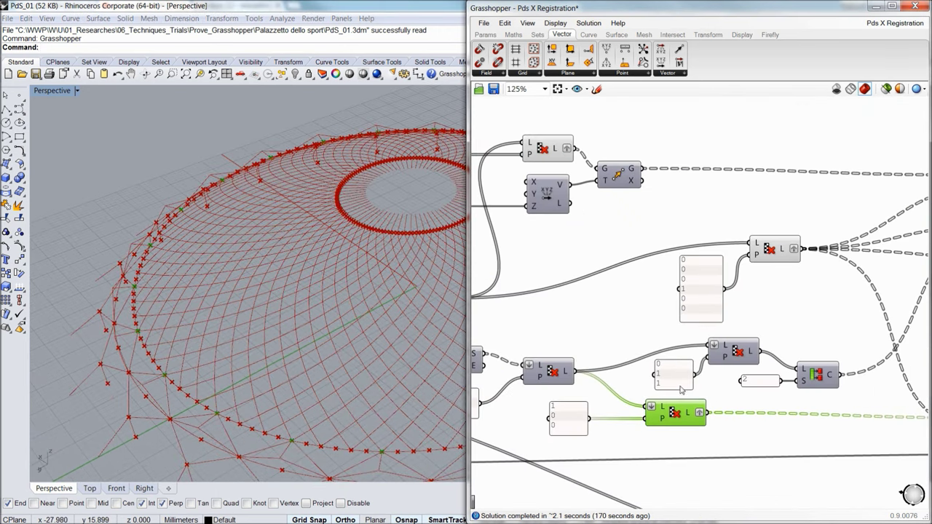
middle_click(683, 414)
click(712, 379)
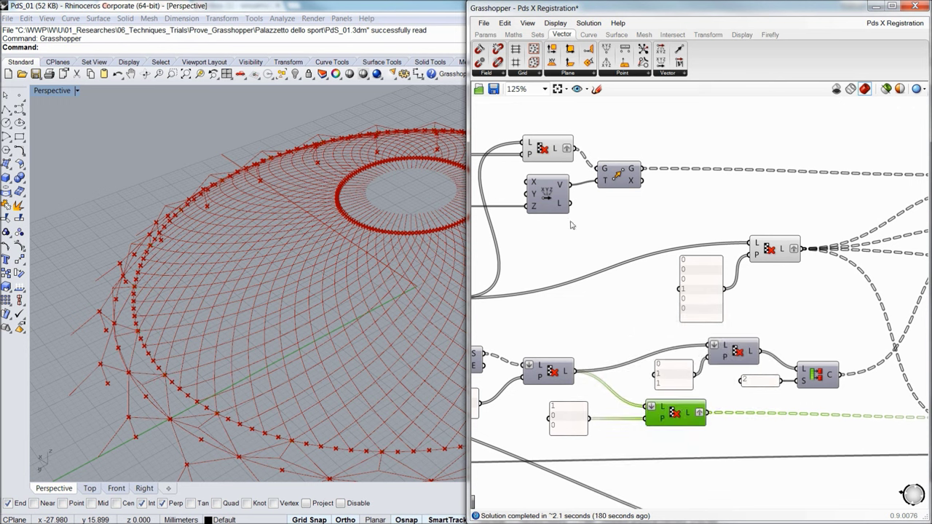
- Turn off the previews of the Cull Pattern component feeding Move and the one driven by the 0, 0, 0, 1, 0, 0 pattern
click(554, 153)
middle_click(555, 154)
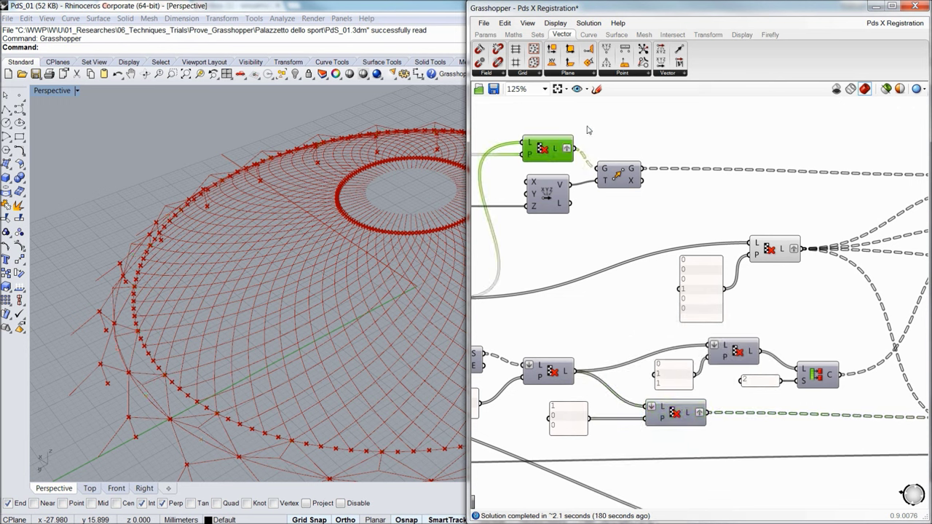
click(765, 252)
middle_click(783, 249)
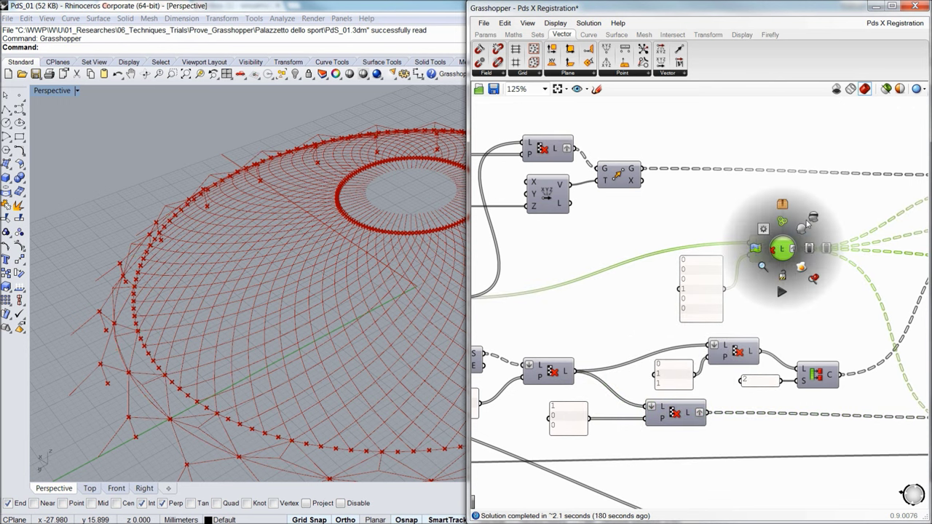
- Examine the downstream components around the Extention slider and view the dome's perimeter supports from a lower angle
scroll(801, 299, down, 5)
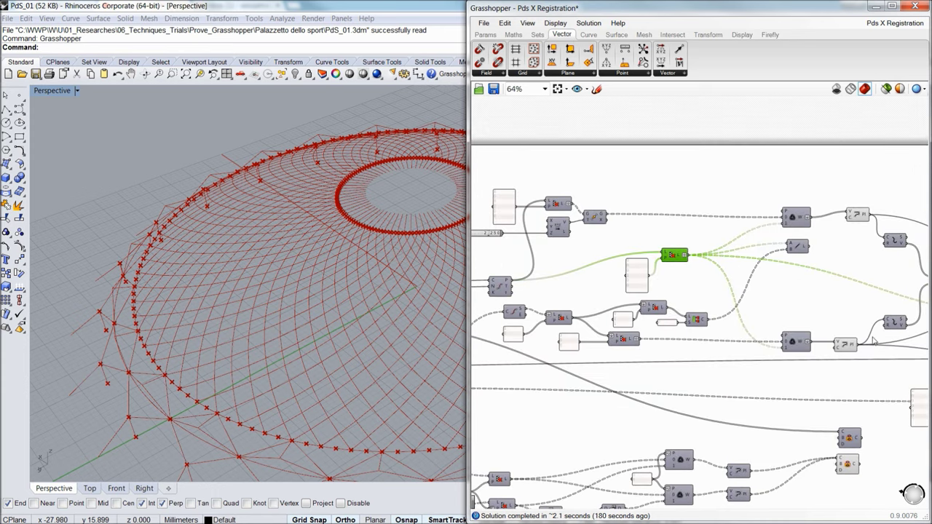
right_drag(731, 312, 596, 308)
right_drag(721, 350, 712, 277)
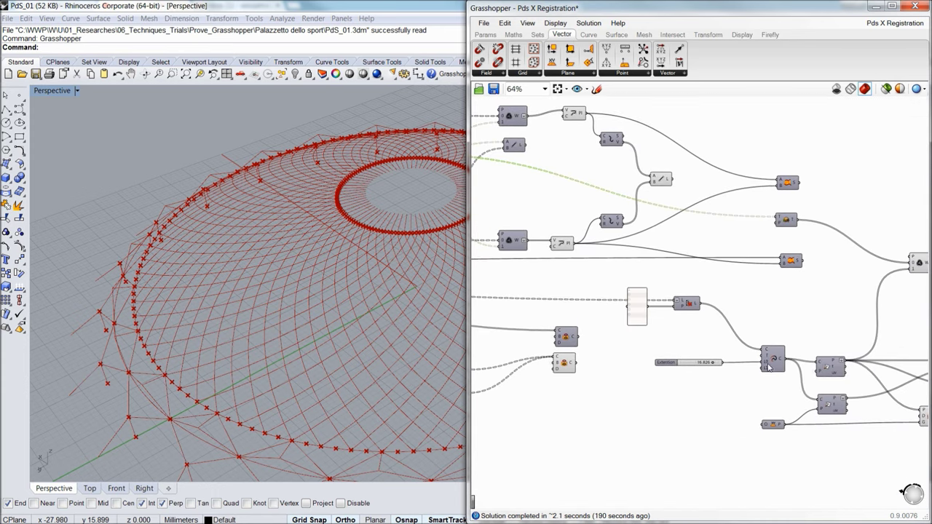
scroll(711, 402, down, 3)
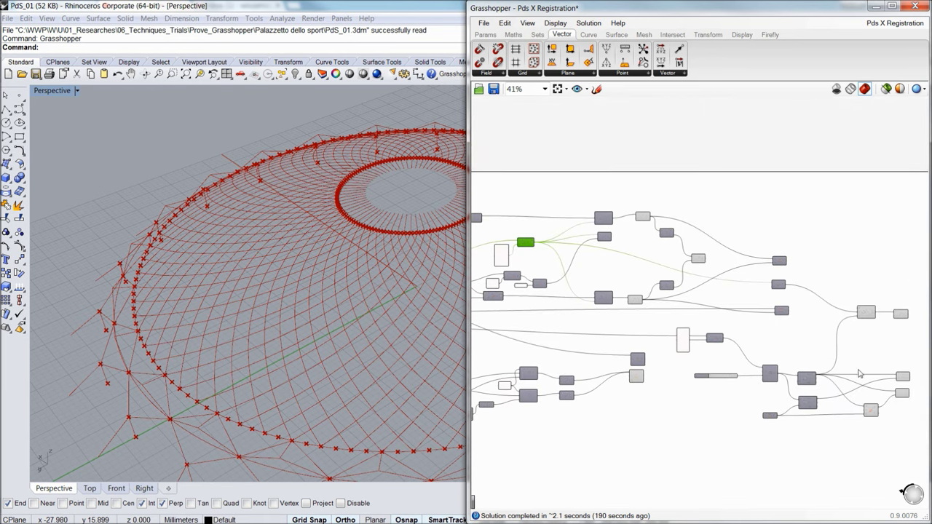
right_click(772, 356)
click(712, 306)
right_drag(832, 348, 697, 328)
right_drag(346, 359, 320, 396)
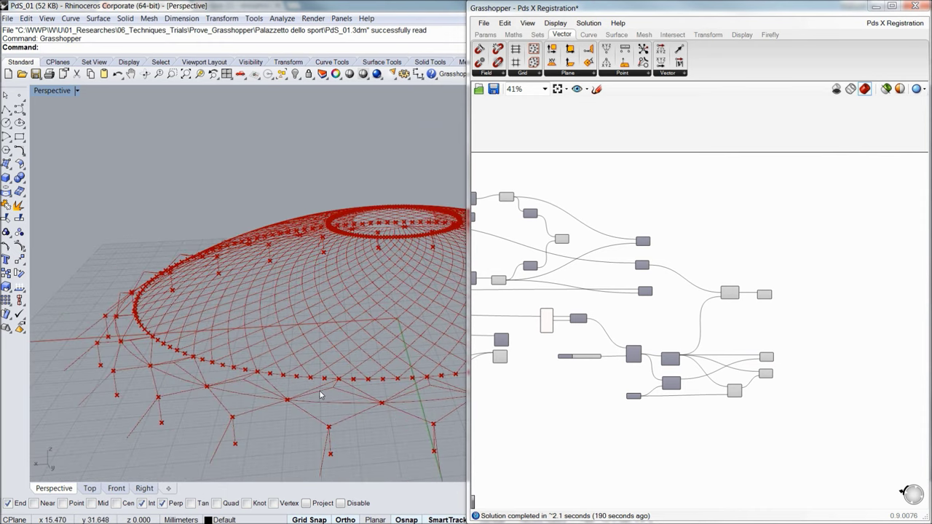